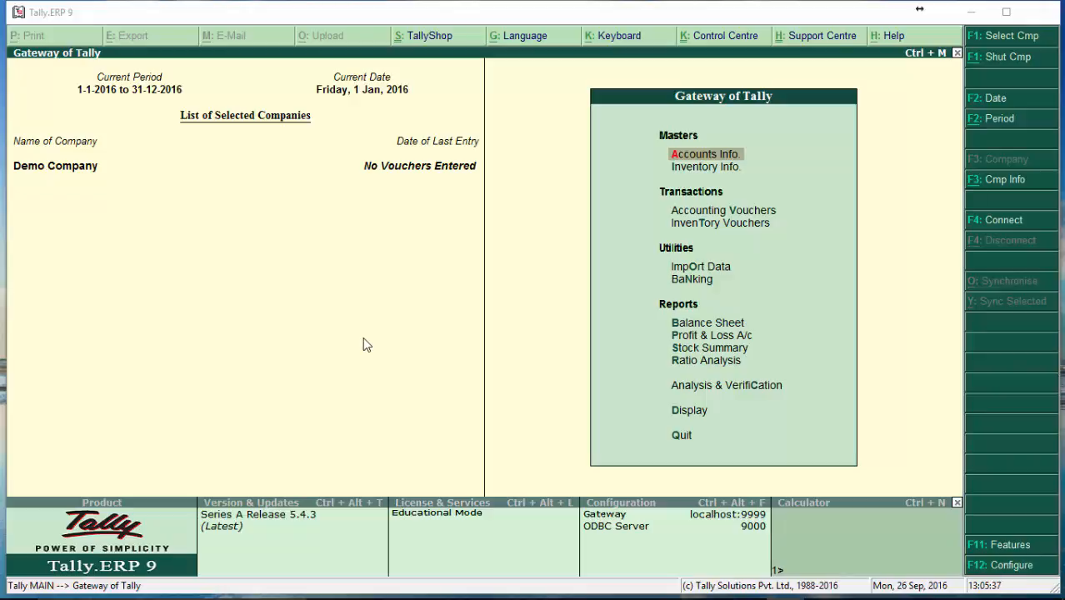
Step: Maximize the window and open the Stock Groups options of the inventory masters
{"action": "left_click", "coordinate": [1007, 13]}
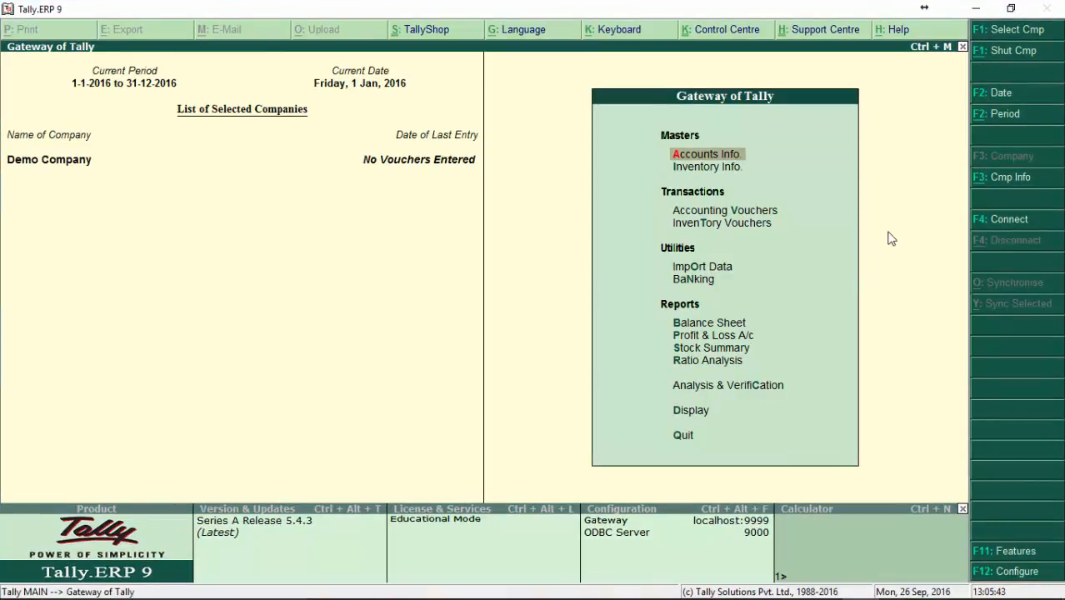
{"action": "key", "text": "Down"}
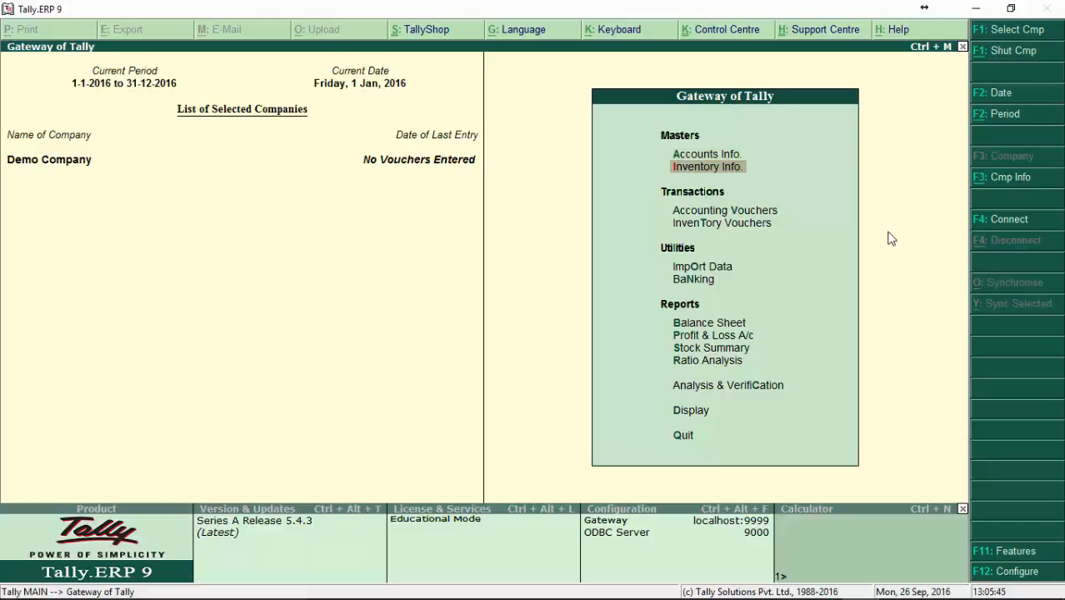
{"action": "key", "text": "Return"}
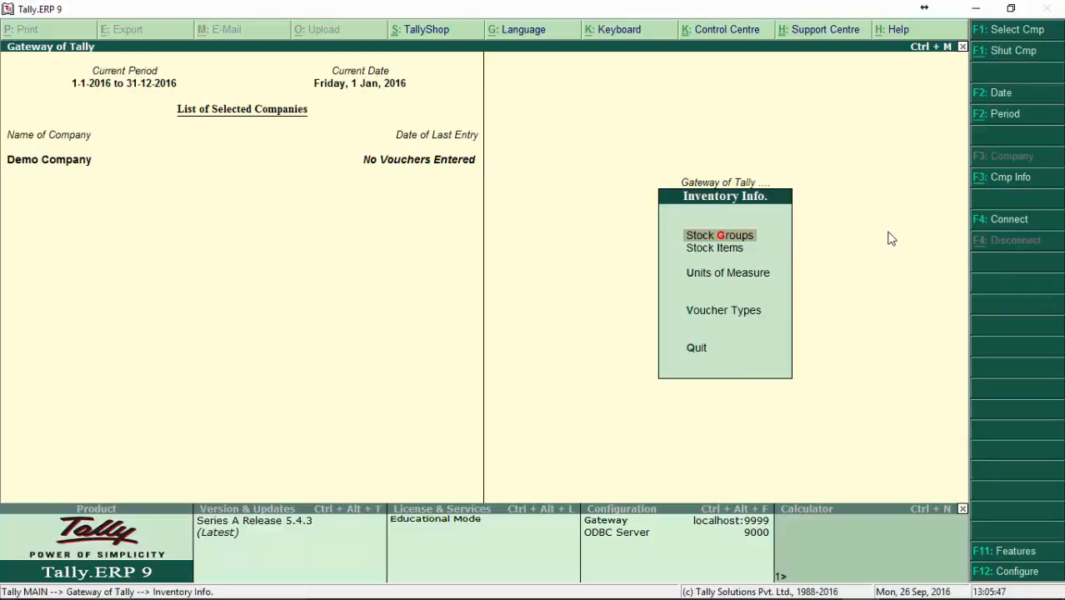
{"action": "key", "text": "Down"}
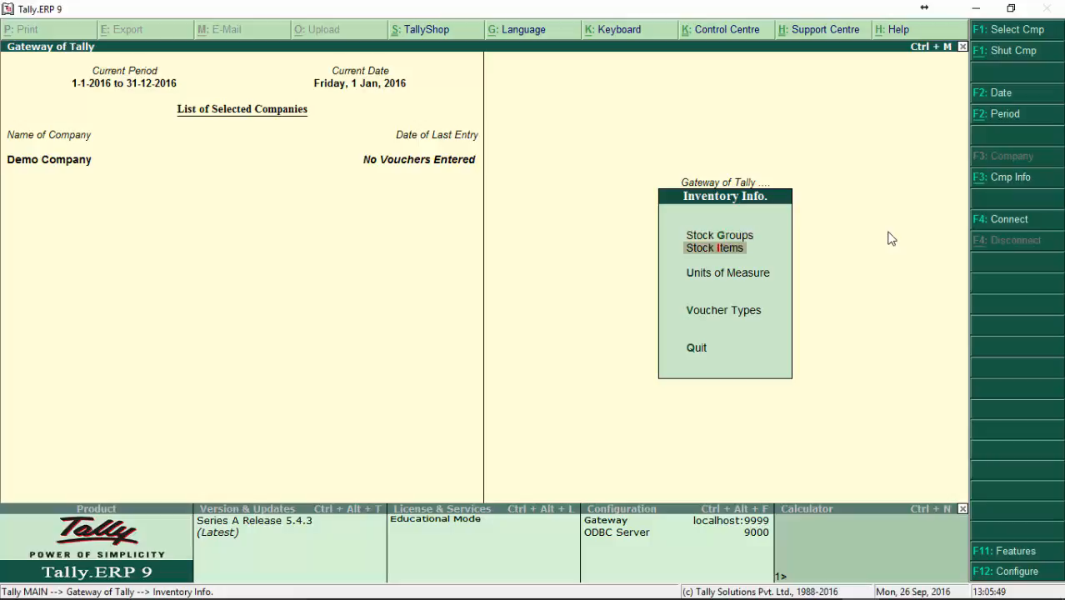
{"action": "key", "text": "Down"}
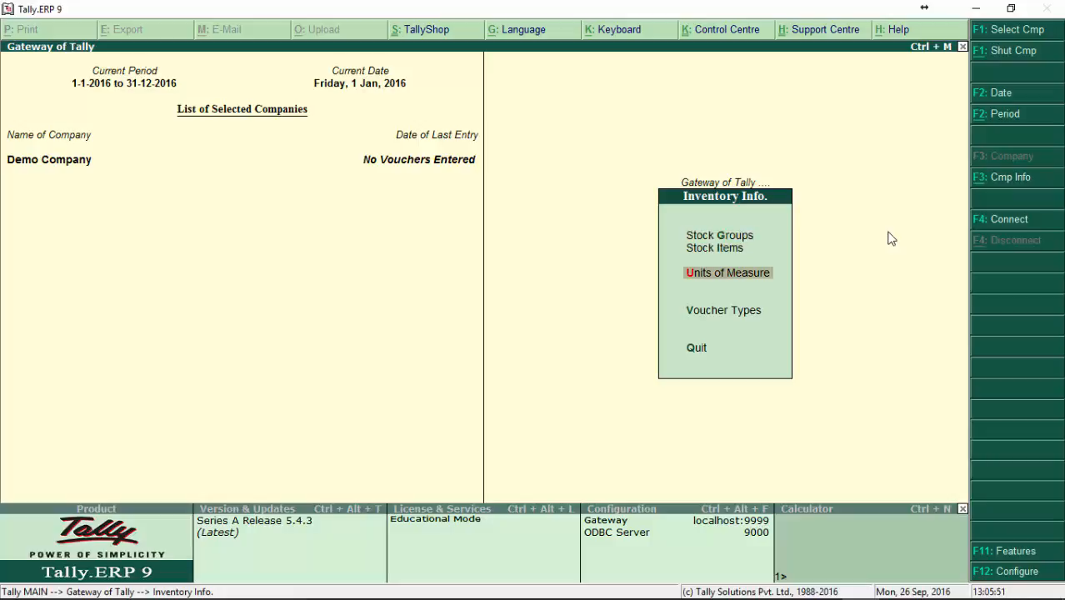
{"action": "key", "text": "Down"}
{"action": "key", "text": "Up"}
{"action": "key", "text": "Up"}
{"action": "key", "text": "Up"}
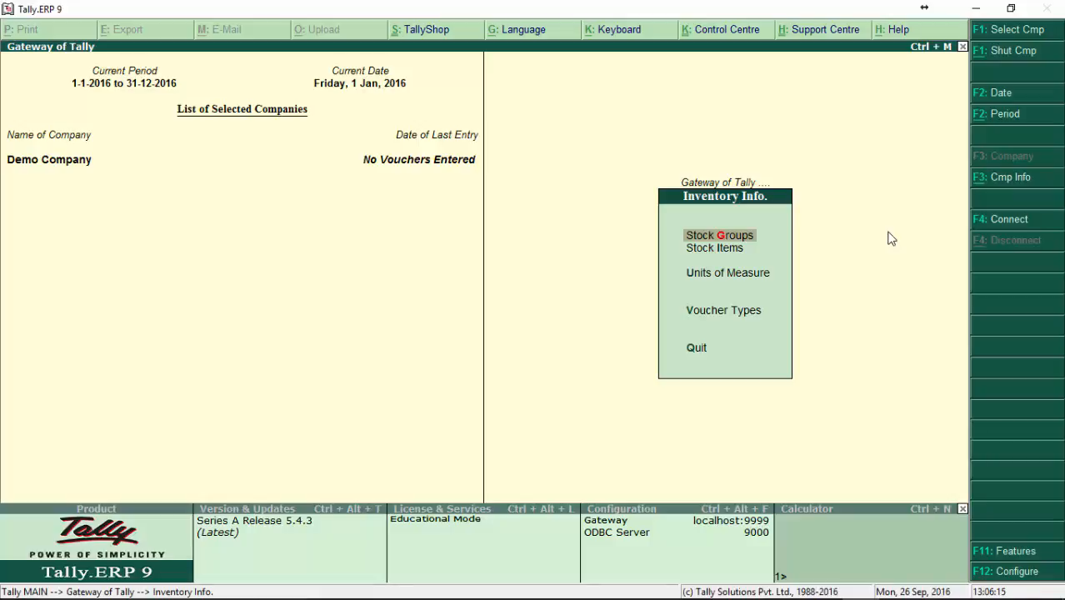
{"action": "key", "text": "Return"}
{"action": "key", "text": "Down"}
{"action": "key", "text": "Down"}
{"action": "key", "text": "Up"}
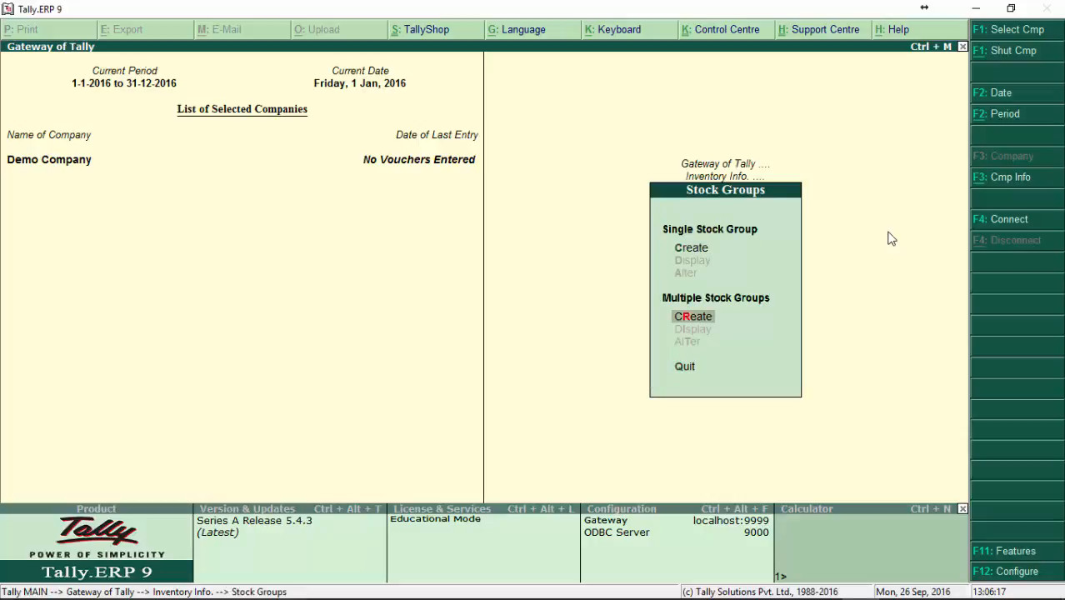
{"action": "key", "text": "Up"}
{"action": "key", "text": "Down"}
{"action": "key", "text": "Down"}
{"action": "key", "text": "Up"}
{"action": "key", "text": "Up"}
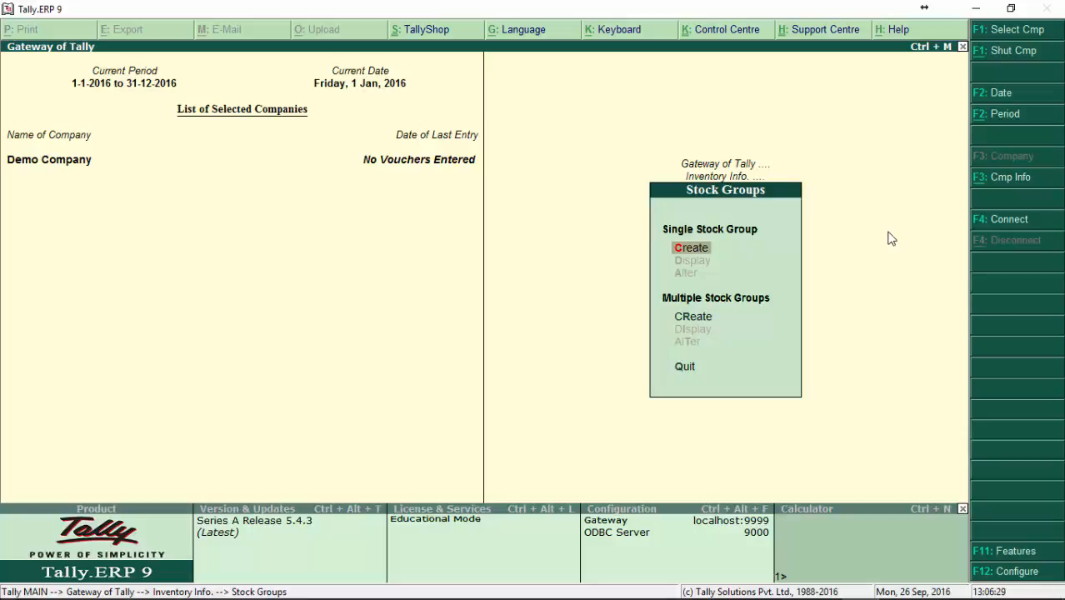
{"action": "key", "text": "Down"}
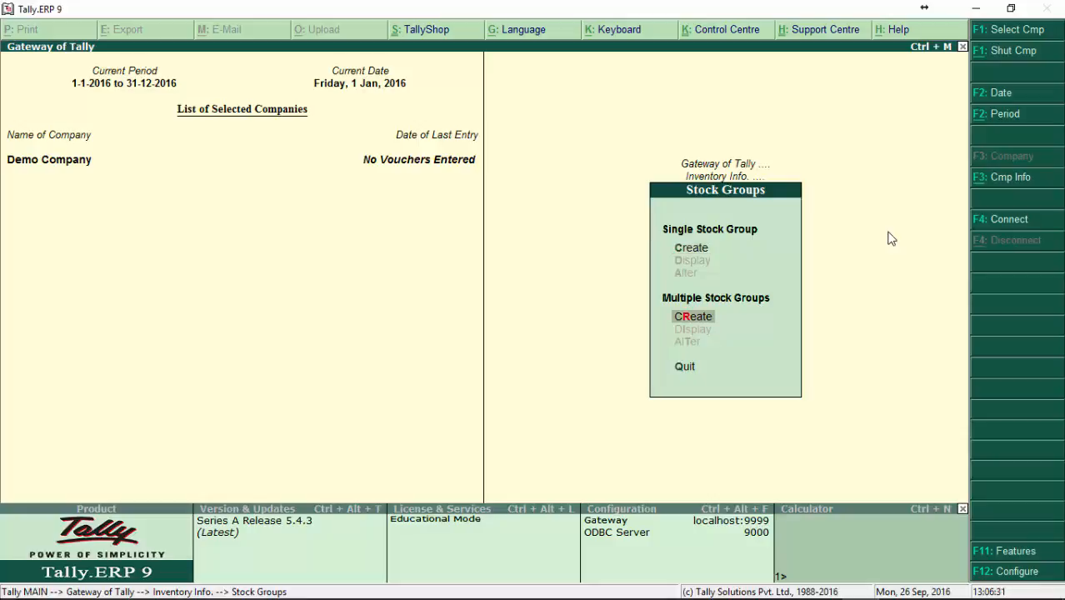
{"action": "key", "text": "Up"}
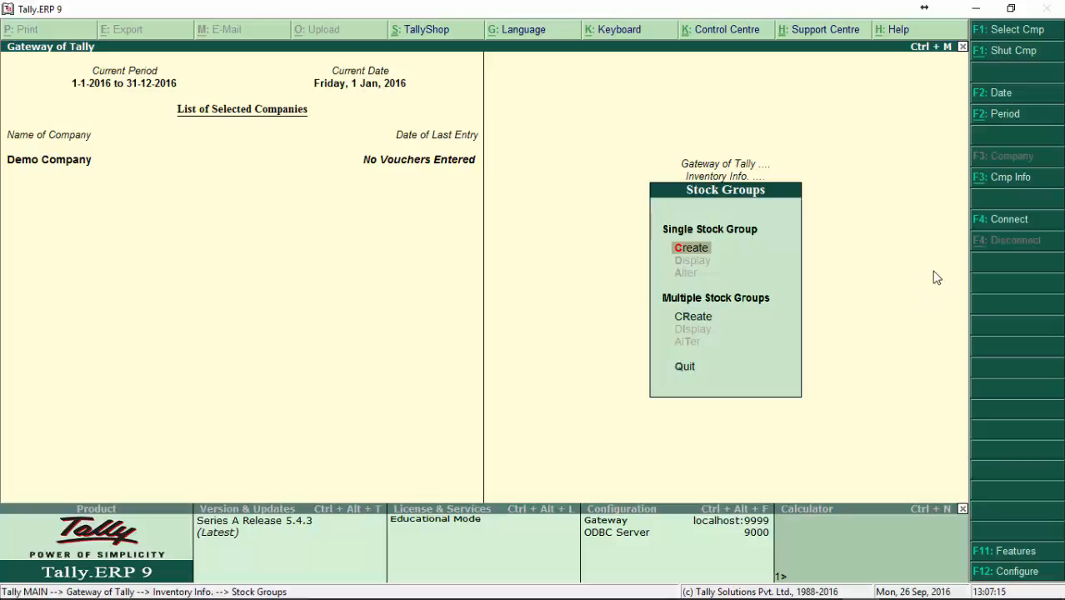
Step: Create a single stock group named Drinks under Primary, with item quantities not added
{"action": "key", "text": "Return"}
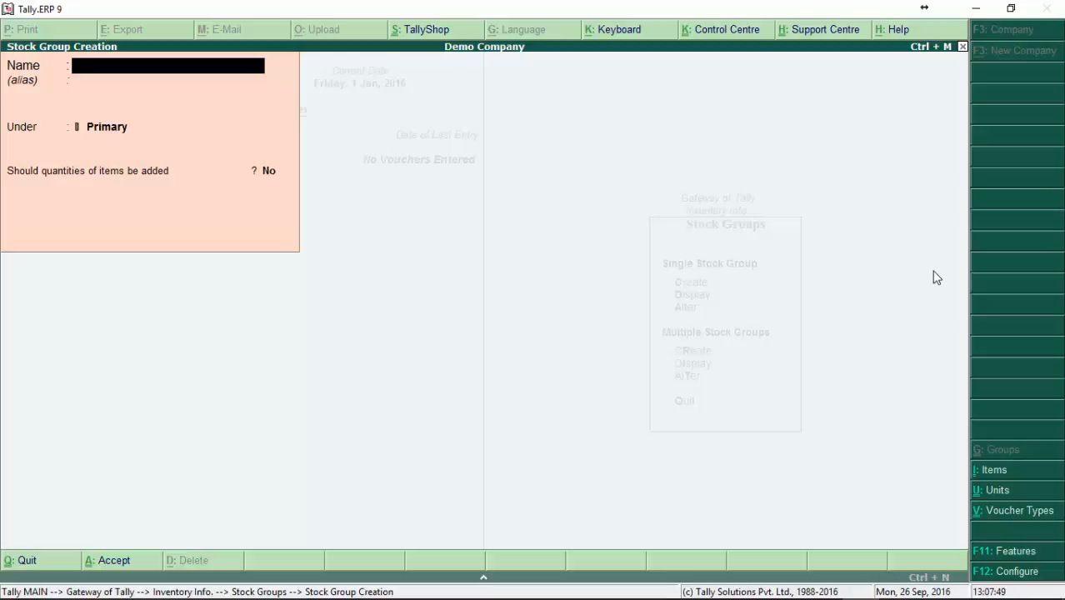
{"action": "type", "text": "Drinks"}
{"action": "key", "text": "Return"}
{"action": "key", "text": "Return"}
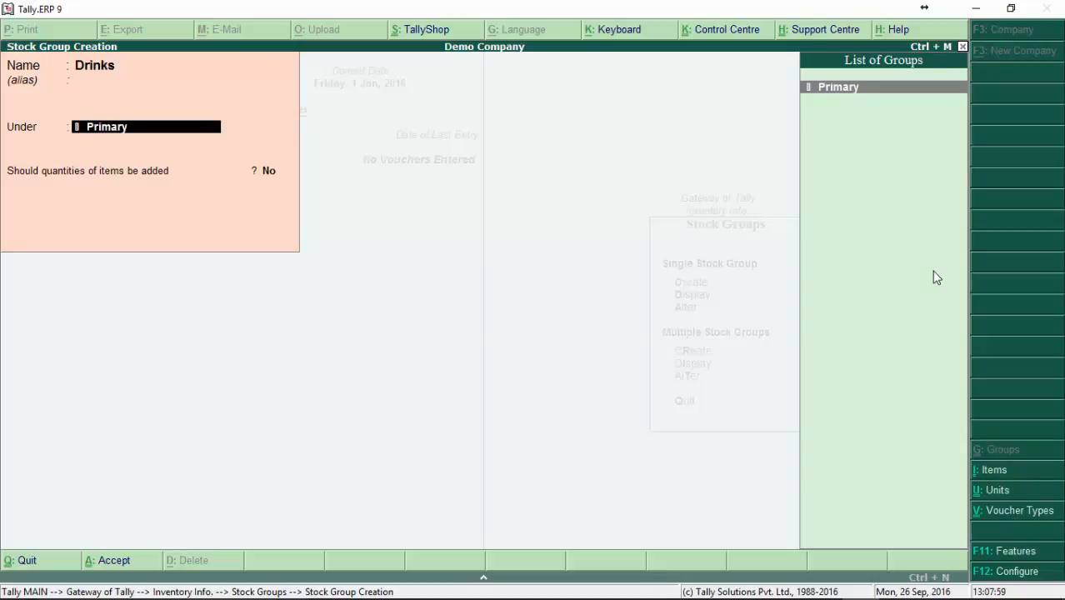
{"action": "key", "text": "Return"}
{"action": "key", "text": "Return"}
{"action": "key", "text": "Return"}
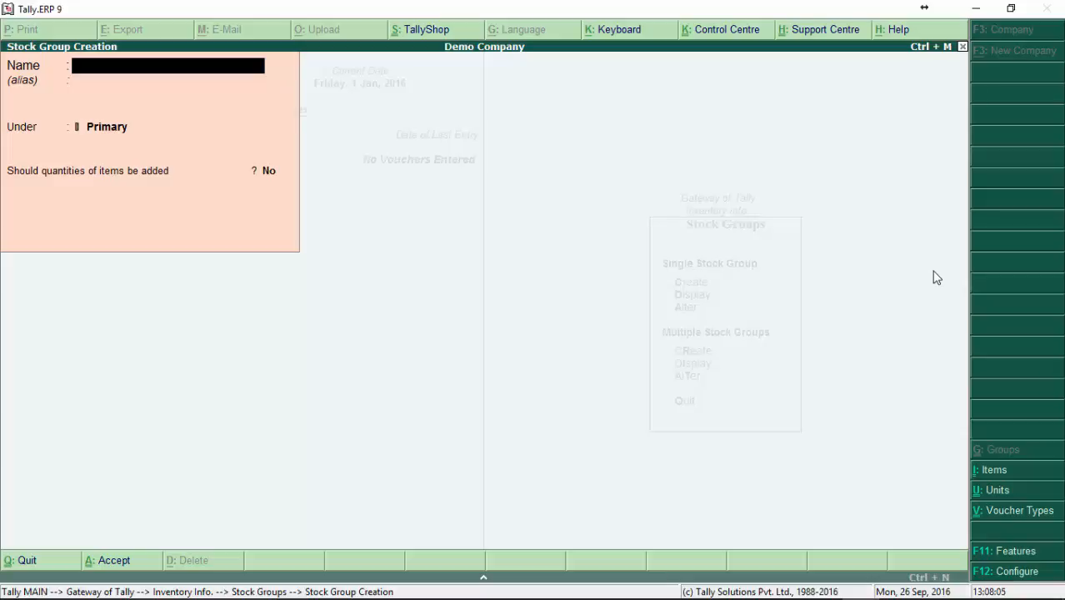
Step: Create a second stock group named Pasteries under Primary, with item quantities not added, and leave group creation
{"action": "type", "text": "Pasteries"}
{"action": "key", "text": "Return"}
{"action": "key", "text": "Return"}
{"action": "key", "text": "Return"}
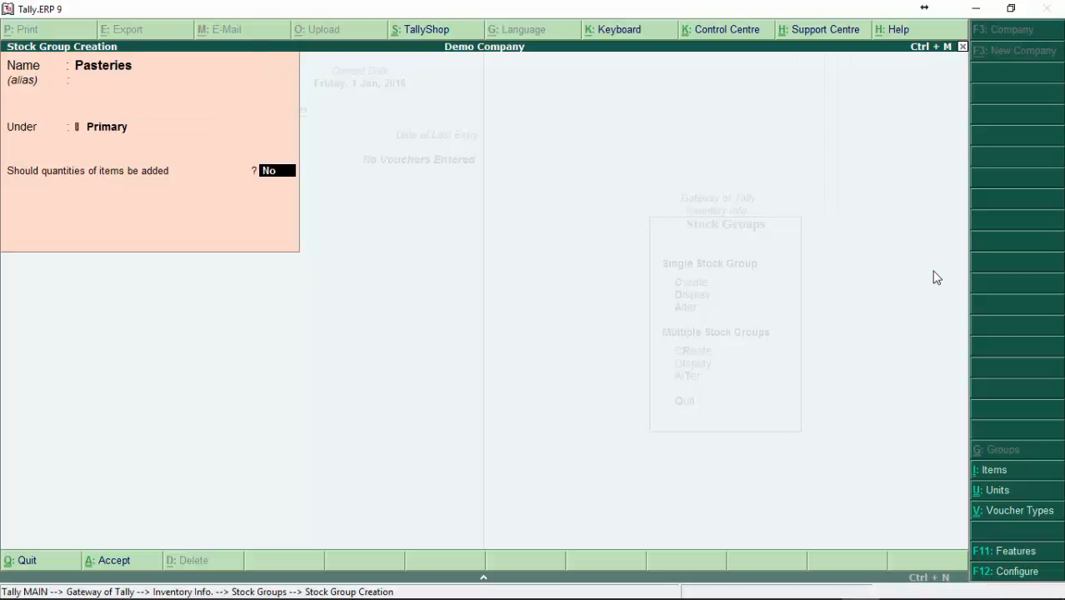
{"action": "key", "text": "Return"}
{"action": "key", "text": "Return"}
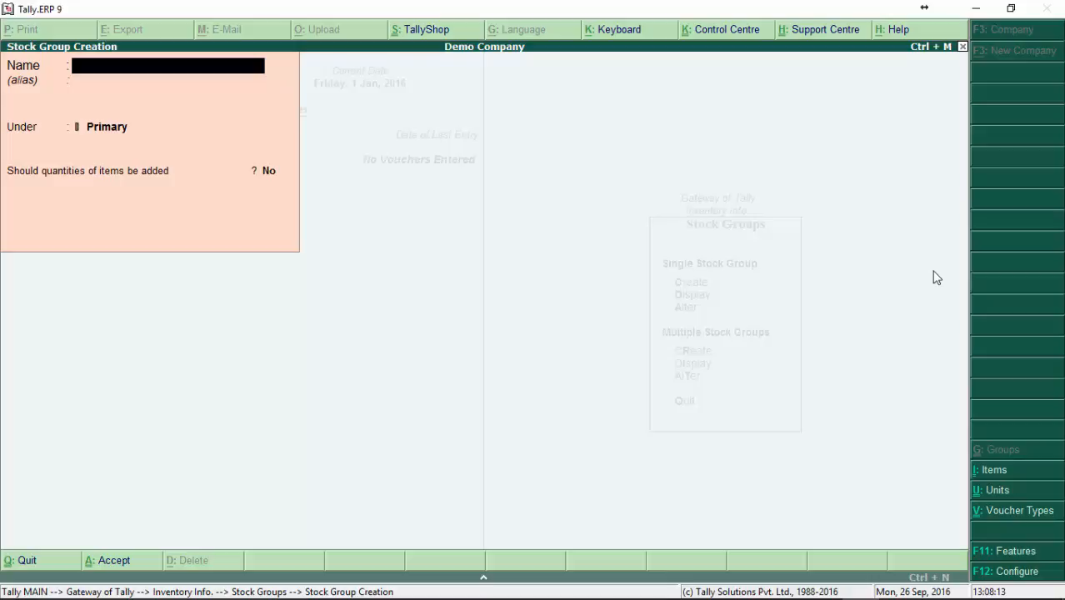
{"action": "key", "text": "Escape"}
{"action": "key", "text": "Return"}
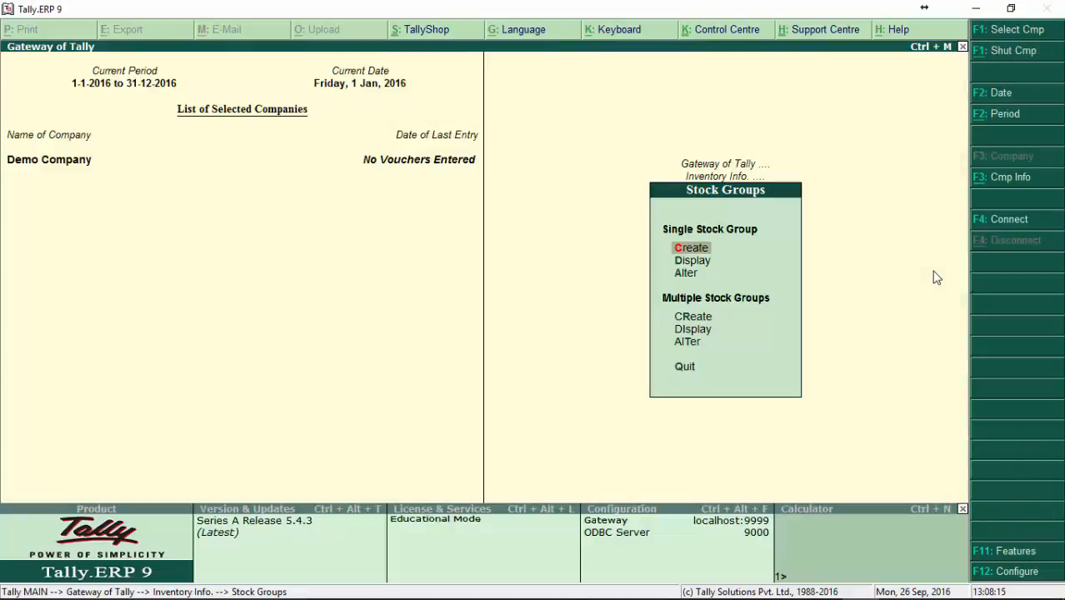
Step: Open the list of existing single stock groups for display
{"action": "key", "text": "Down"}
{"action": "key", "text": "Down"}
{"action": "key", "text": "Down"}
{"action": "key", "text": "Down"}
{"action": "key", "text": "Down"}
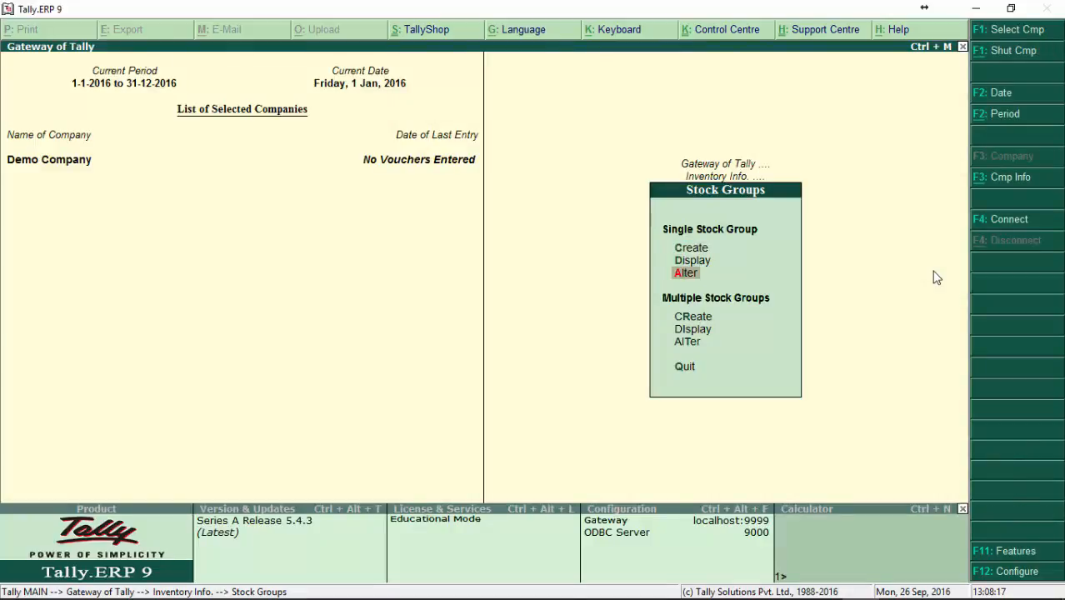
{"action": "key", "text": "Up"}
{"action": "key", "text": "Up"}
{"action": "key", "text": "Up"}
{"action": "key", "text": "Up"}
{"action": "key", "text": "Return"}
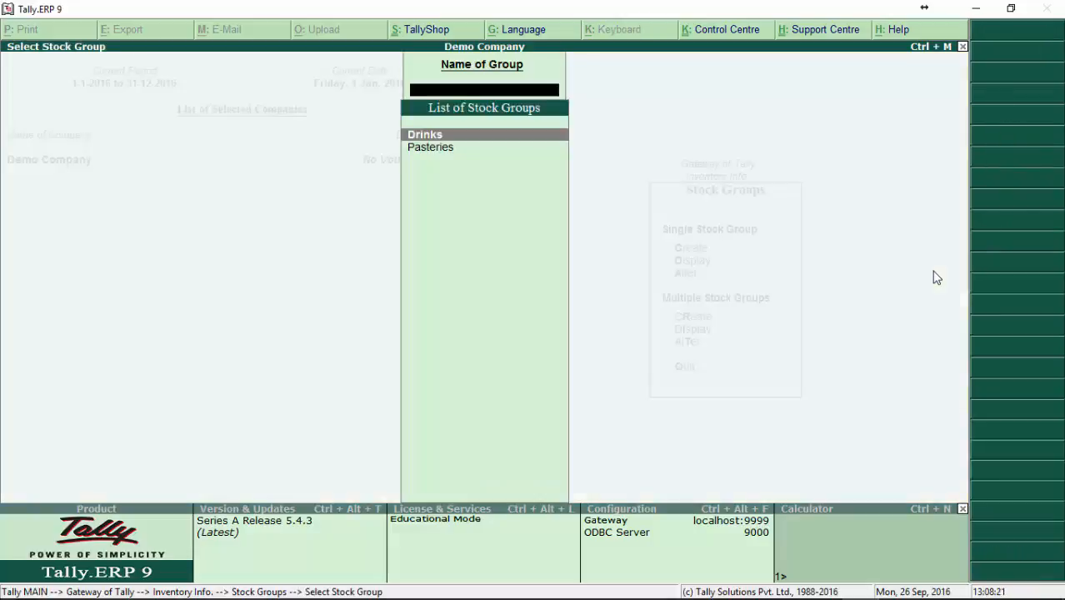
Step: View the details of the Pasteries stock group and return to the Stock Groups options
{"action": "key", "text": "Down"}
{"action": "key", "text": "Up"}
{"action": "key", "text": "Down"}
{"action": "key", "text": "Up"}
{"action": "key", "text": "Down"}
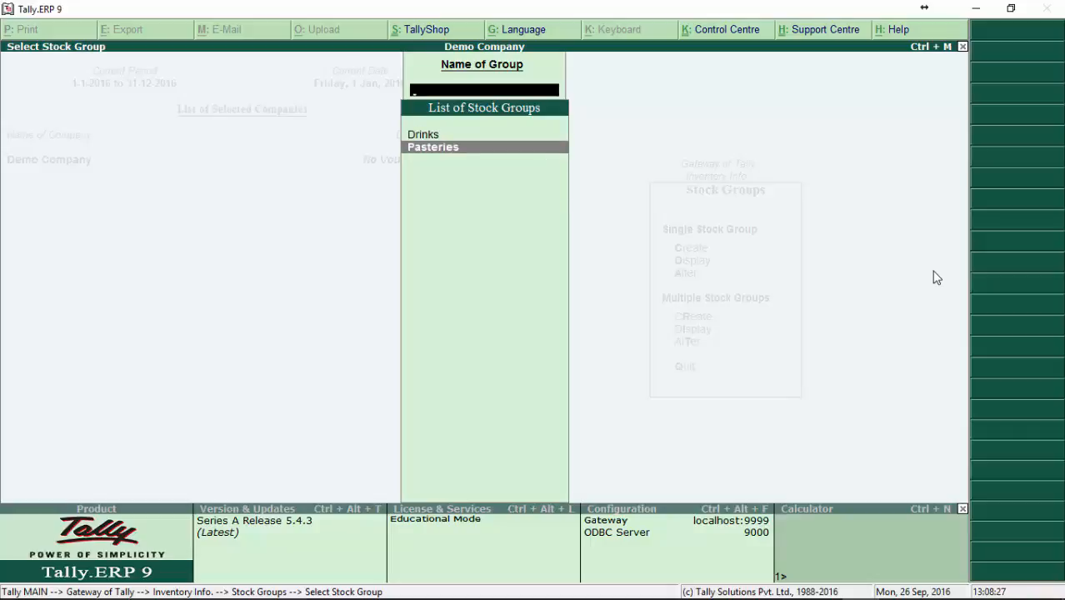
{"action": "key", "text": "Return"}
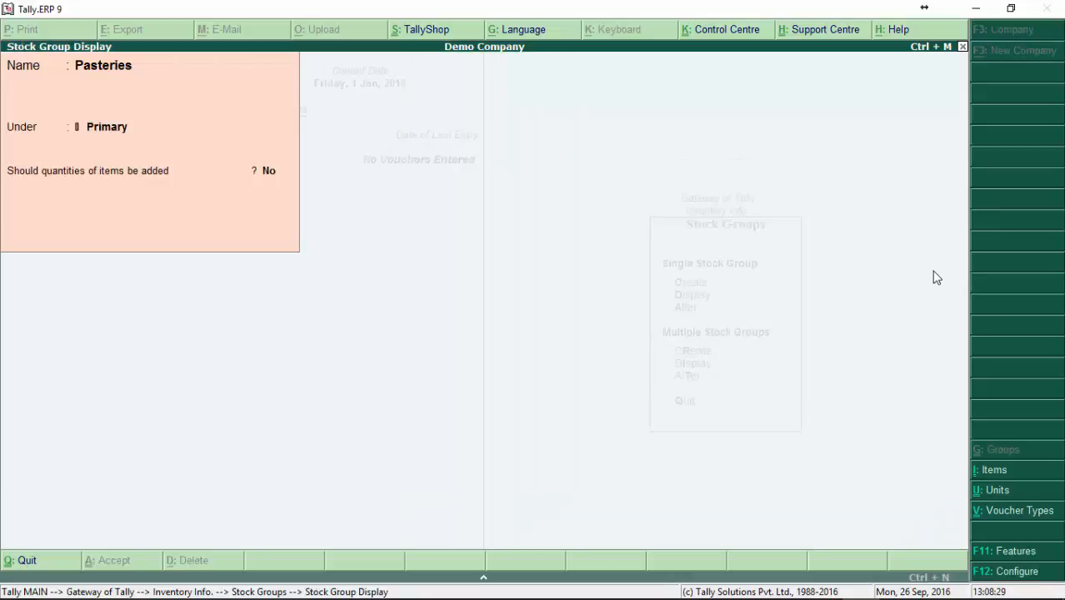
{"action": "key", "text": "Escape"}
{"action": "key", "text": "Escape"}
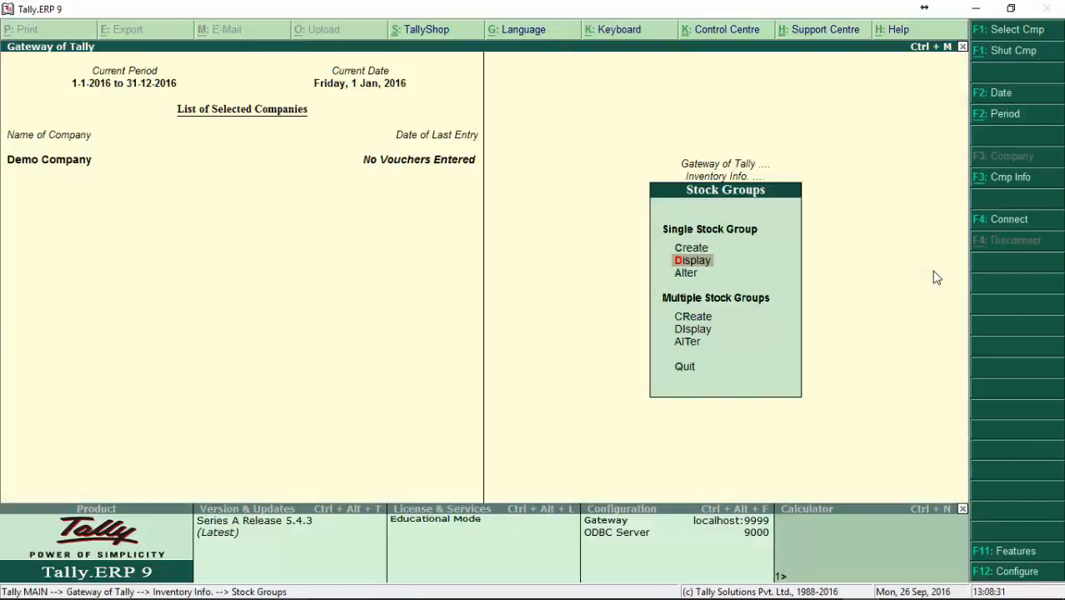
Step: Open the Pasteries stock group for alteration and close it again
{"action": "key", "text": "Down"}
{"action": "key", "text": "Return"}
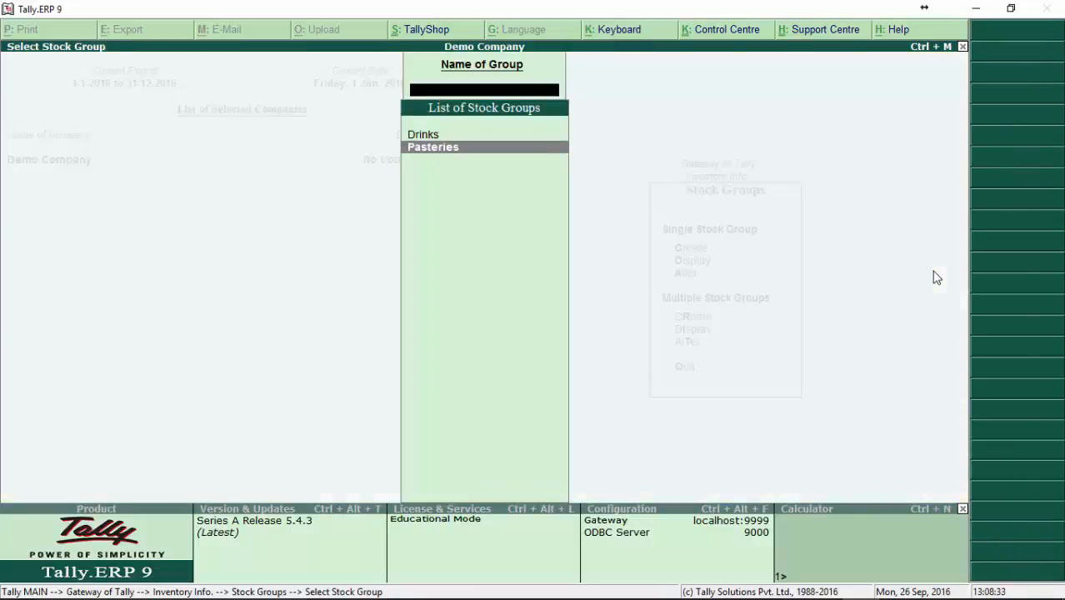
{"action": "key", "text": "Return"}
{"action": "key", "text": "Escape"}
{"action": "key", "text": "Return"}
{"action": "key", "text": "Escape"}
Step: Start creating multiple stock groups with Drinks as the parent group
{"action": "key", "text": "Down"}
{"action": "key", "text": "Down"}
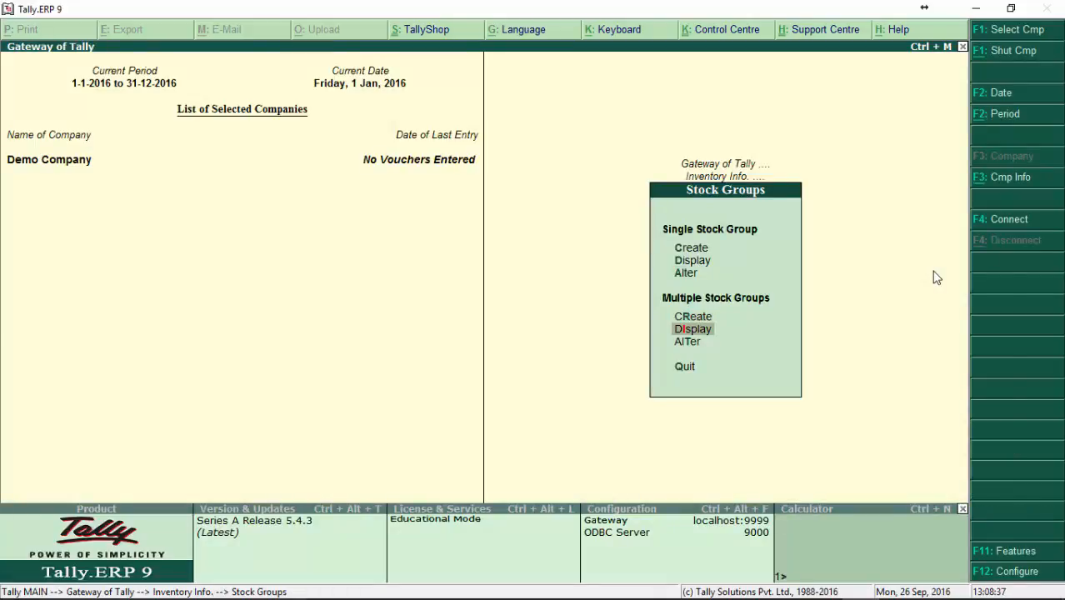
{"action": "key", "text": "Up"}
{"action": "key", "text": "Down"}
{"action": "key", "text": "Up"}
{"action": "key", "text": "Return"}
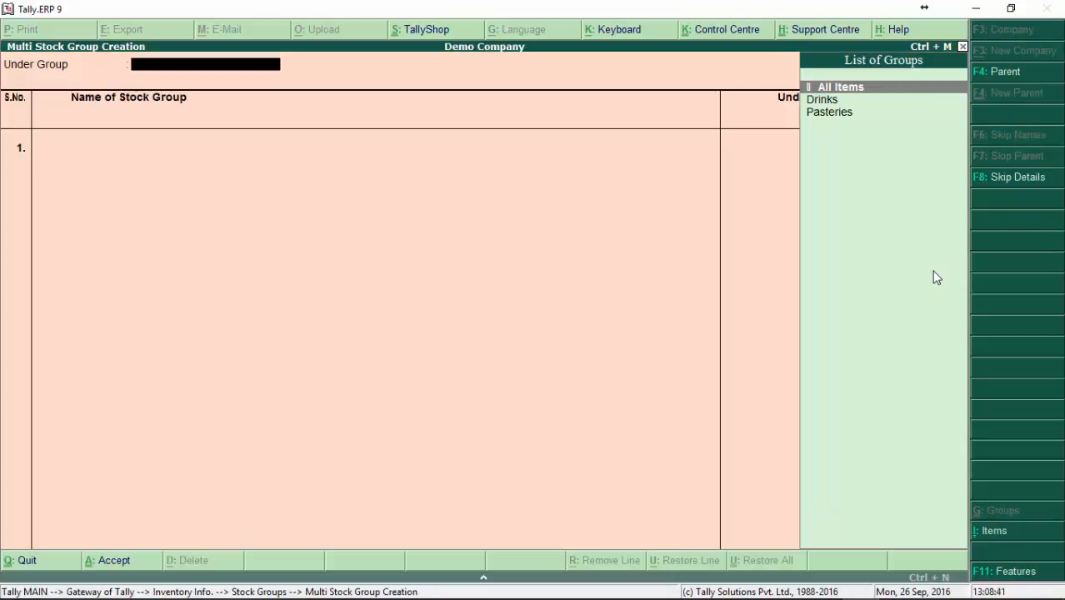
{"action": "key", "text": "Down"}
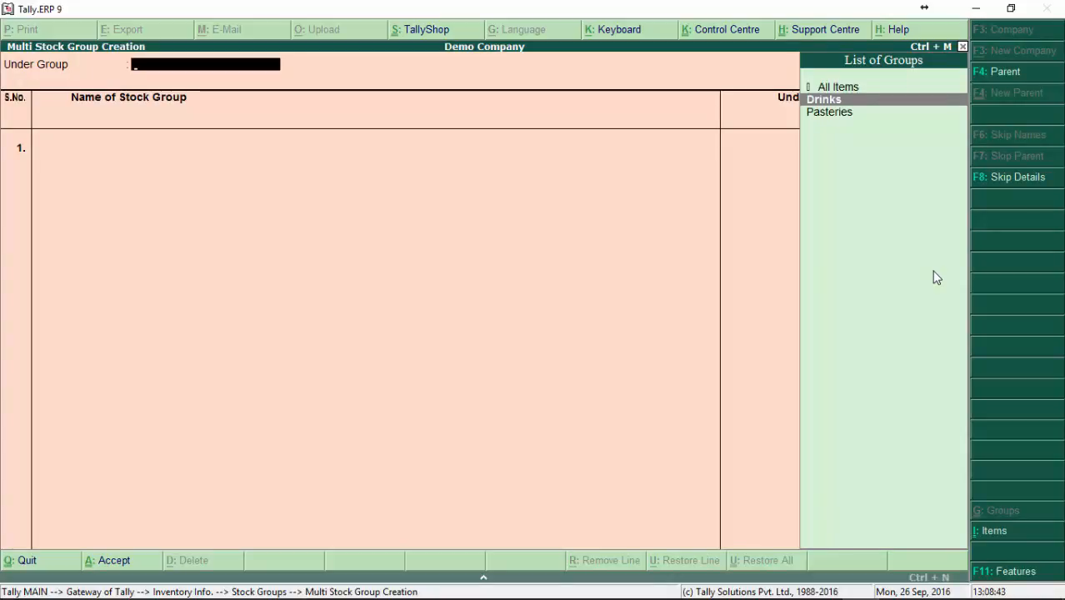
{"action": "key", "text": "Return"}
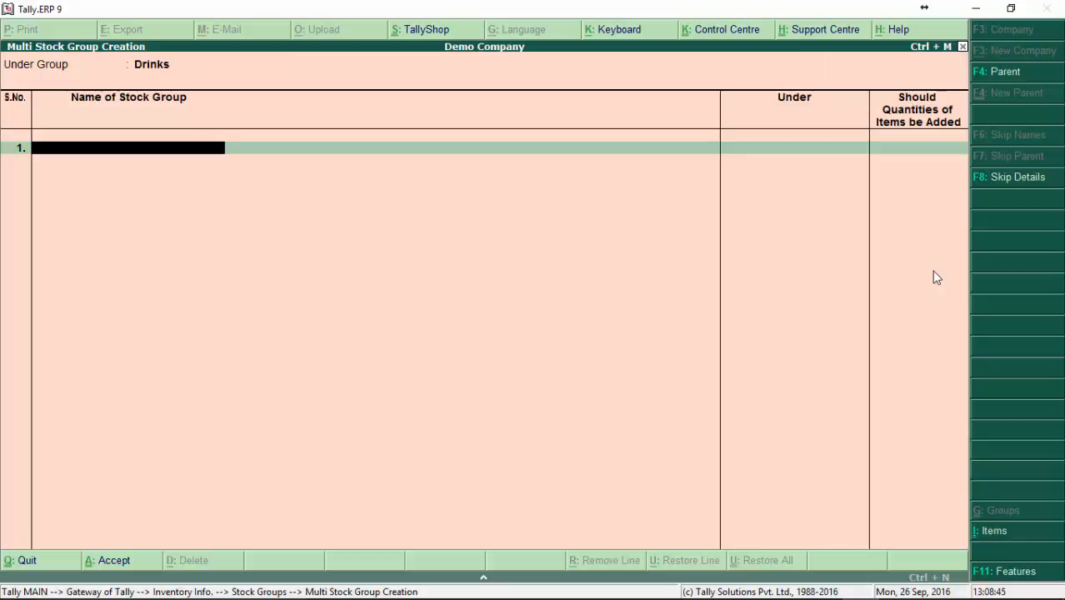
Step: Add Soft Drinks as the first subgroup, with adding of item quantities set to No
{"action": "type", "text": "Soft"}
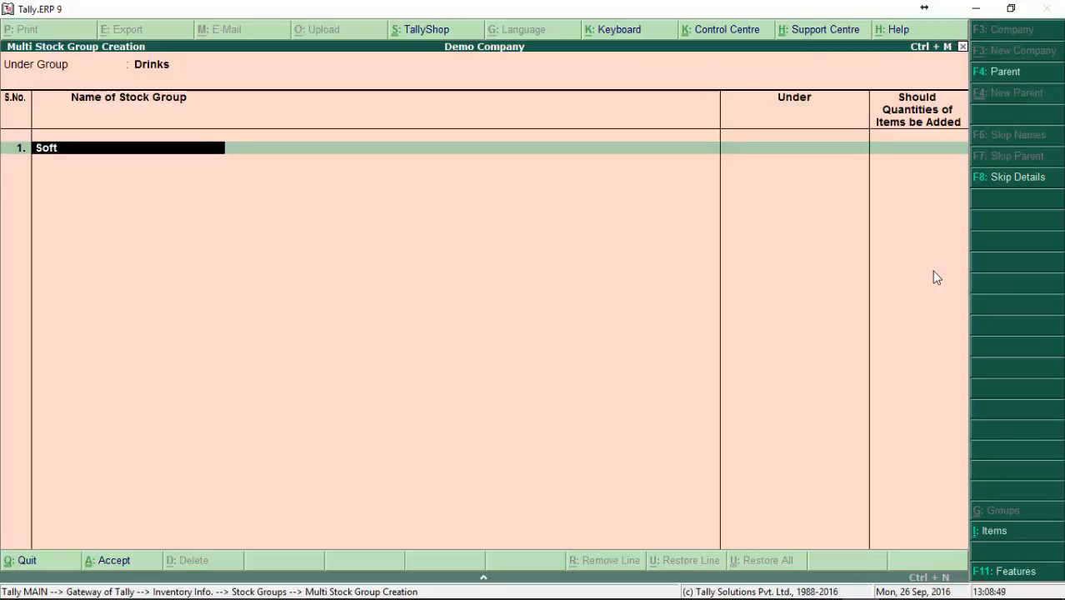
{"action": "type", "text": " Drink"}
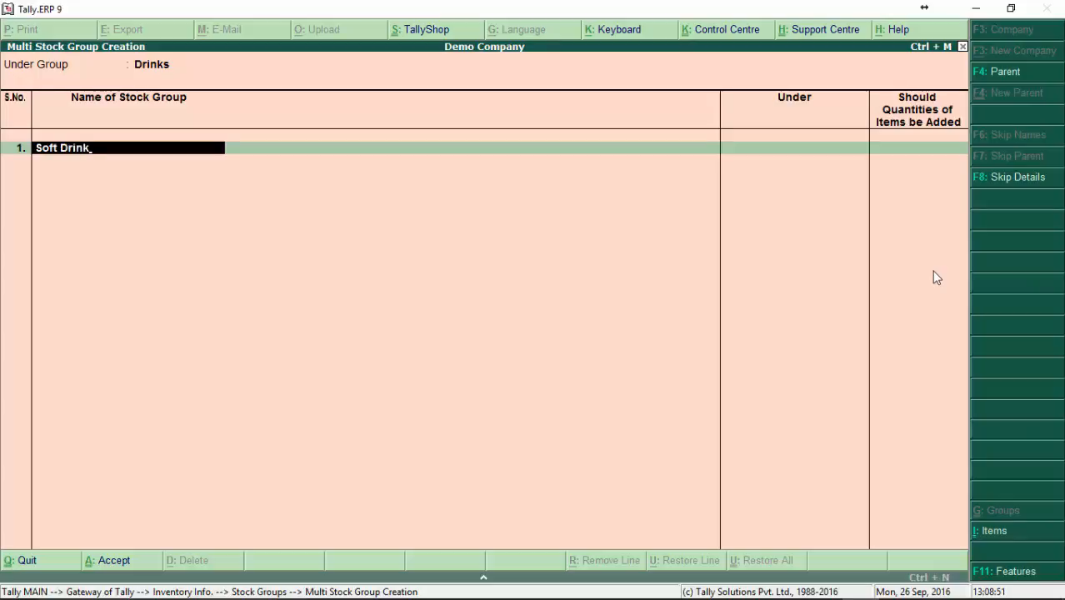
{"action": "type", "text": "s"}
{"action": "key", "text": "Return"}
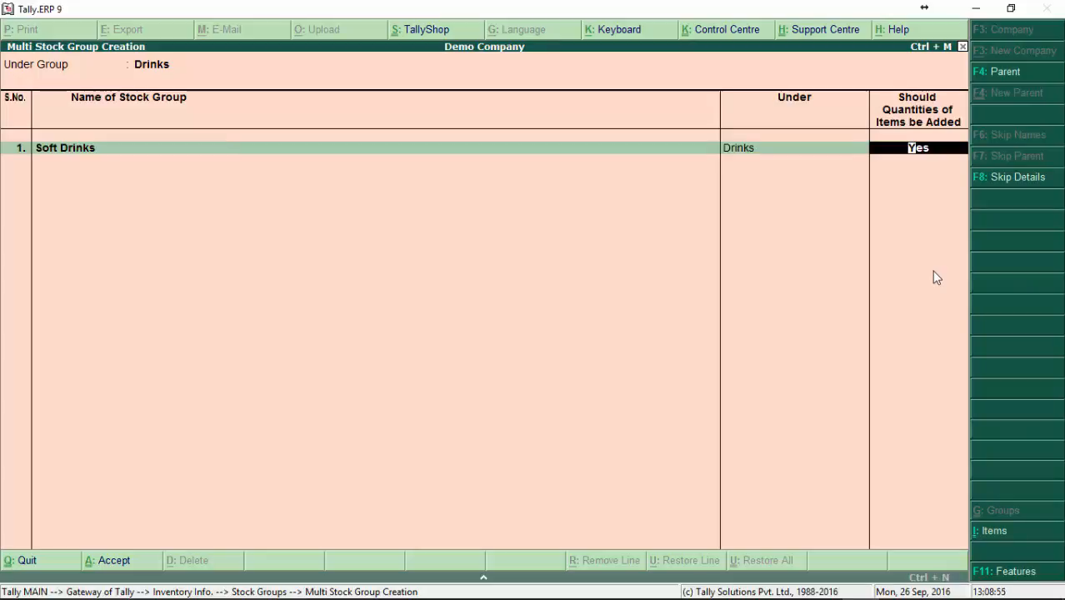
{"action": "type", "text": "N"}
{"action": "key", "text": "Return"}
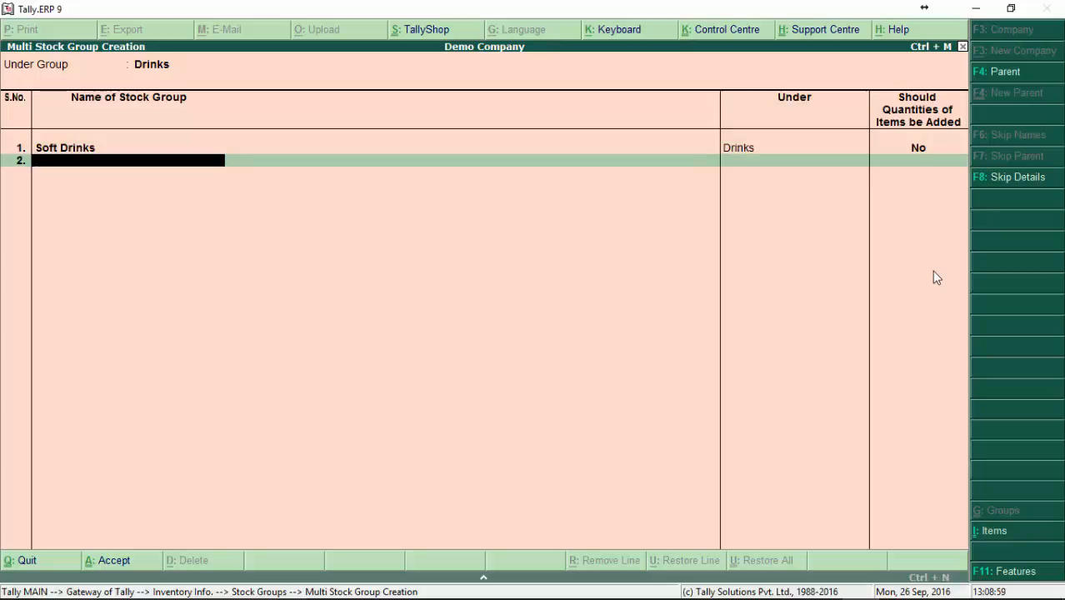
Step: Add Alchoholic Drinks as the second subgroup, with adding of item quantities set to No
{"action": "type", "text": "Alchoholic"}
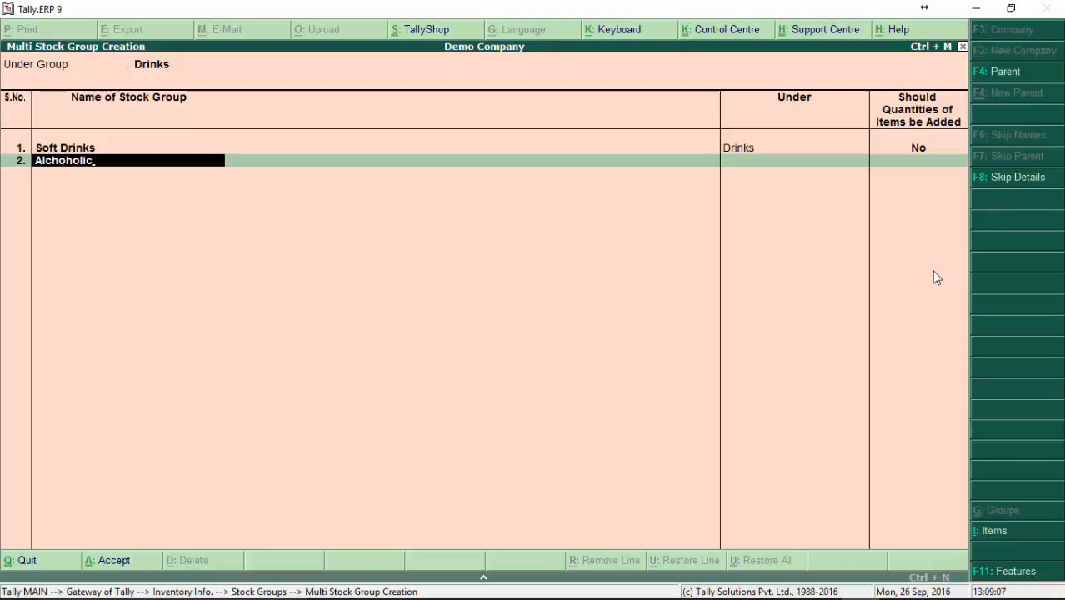
{"action": "type", "text": " Drinks"}
{"action": "key", "text": "Return"}
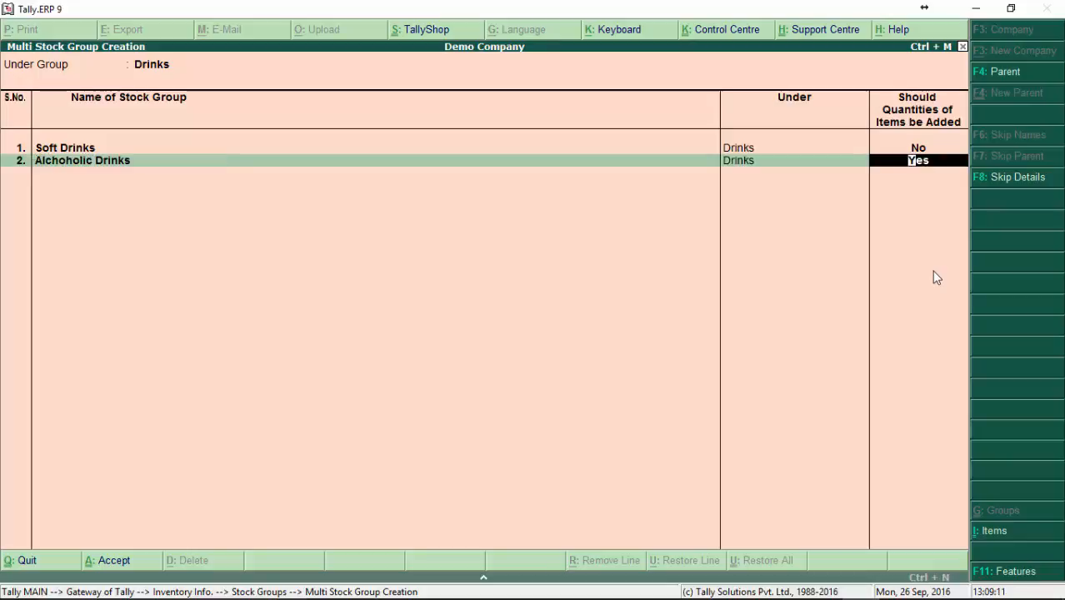
{"action": "key", "text": "Return"}
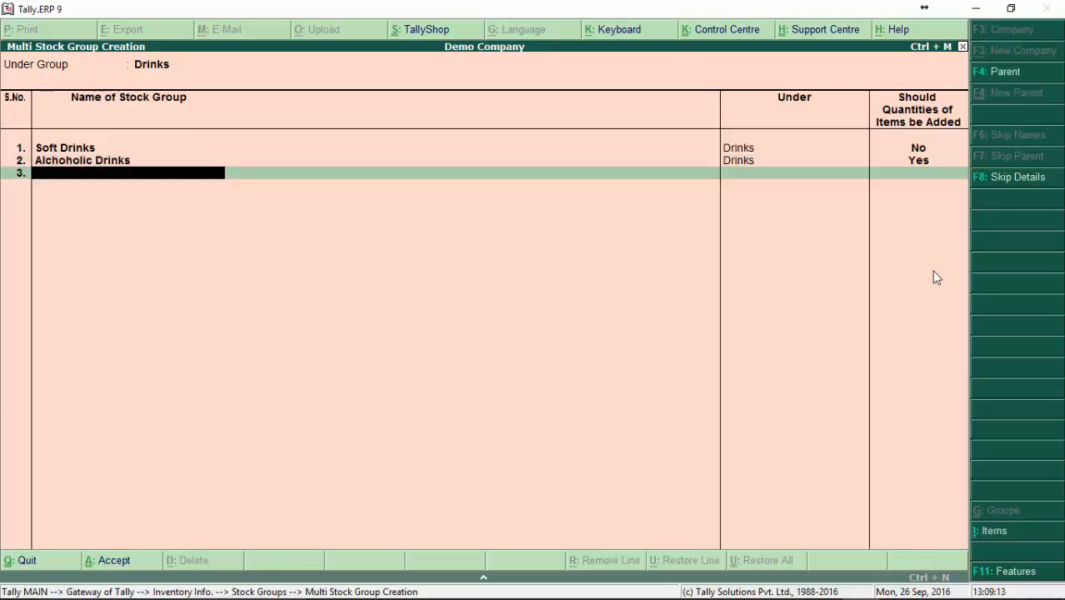
{"action": "key", "text": "BackSpace"}
{"action": "type", "text": "n"}
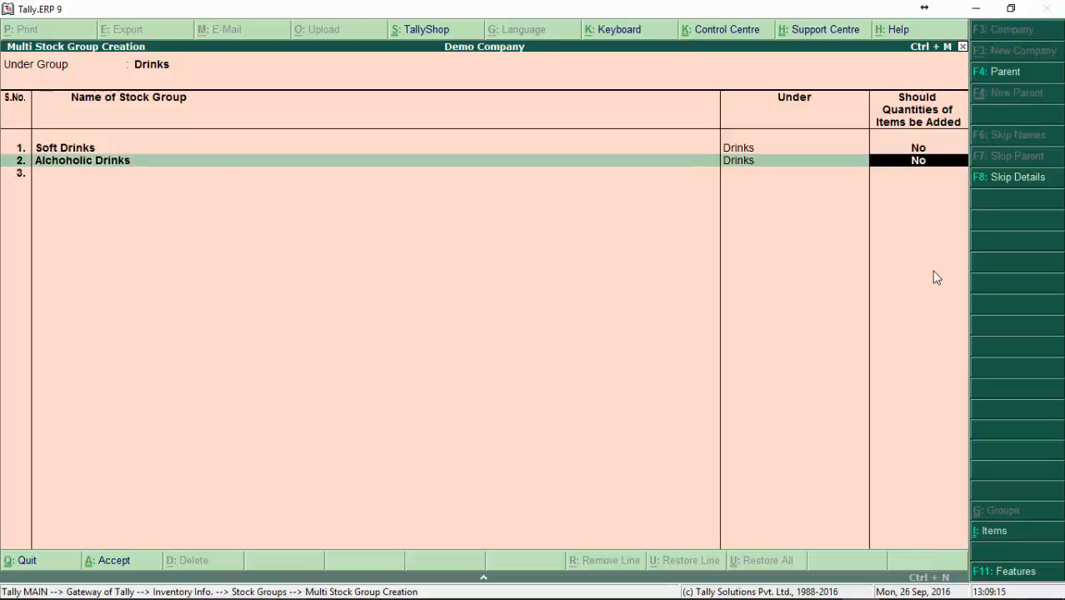
{"action": "key", "text": "Return"}
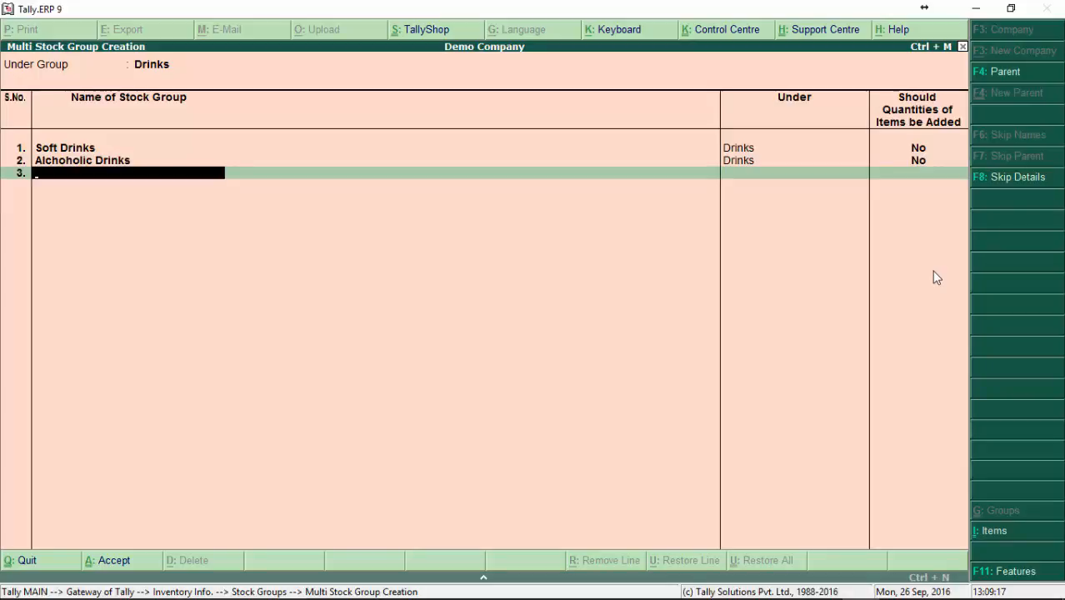
Step: Accept the list of new stock groups under Drinks
{"action": "key", "text": "Return"}
{"action": "key", "text": "Return"}
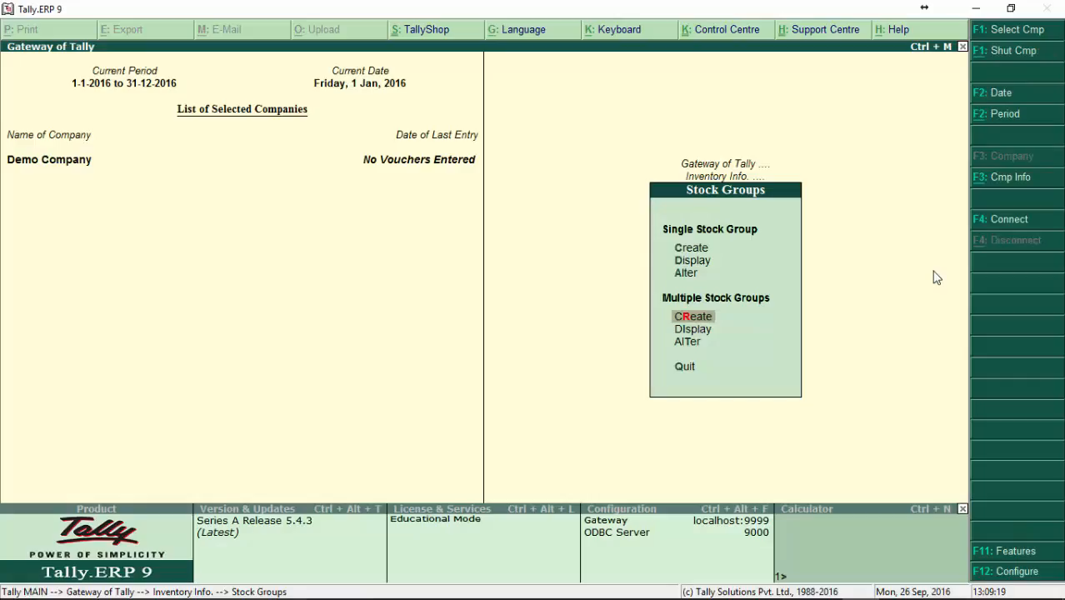
Step: Open the stock groups under Drinks for multiple alteration and close the list without saving changes
{"action": "key", "text": "Down"}
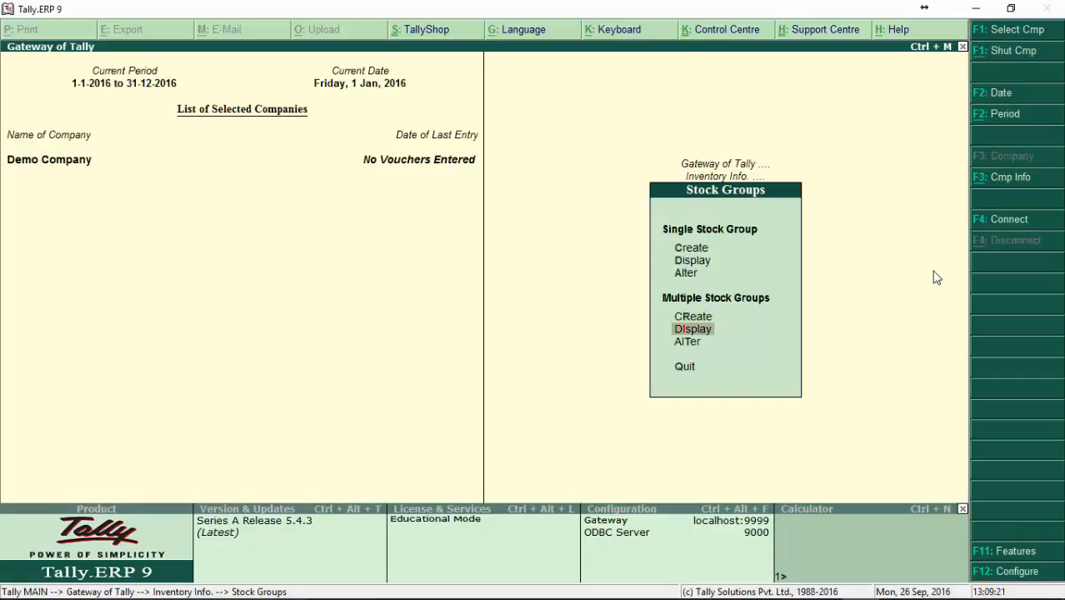
{"action": "key", "text": "Down"}
{"action": "key", "text": "Return"}
{"action": "key", "text": "Down"}
{"action": "key", "text": "Down"}
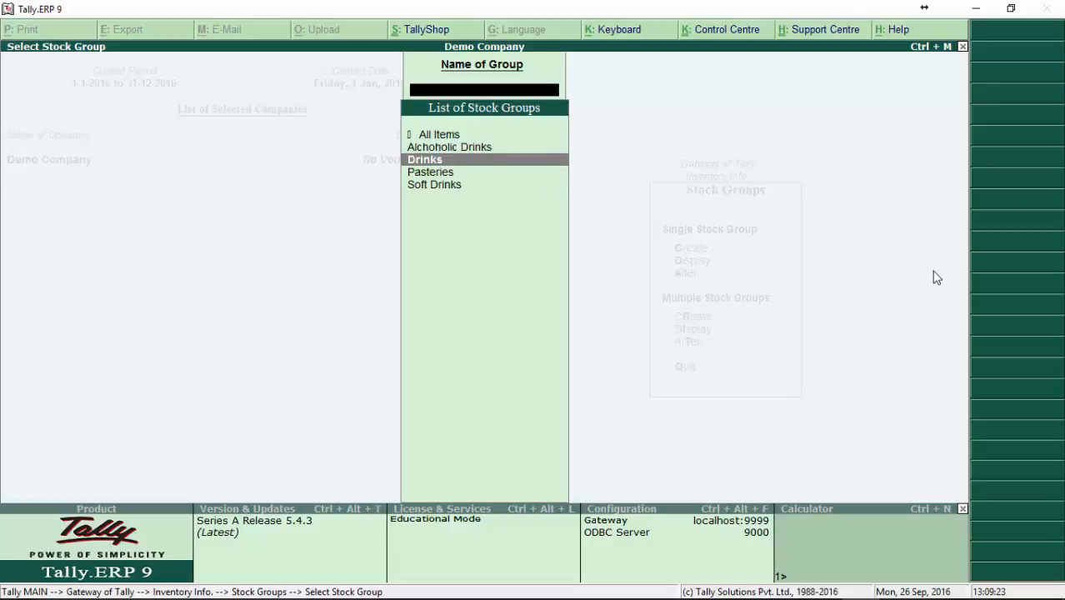
{"action": "key", "text": "Return"}
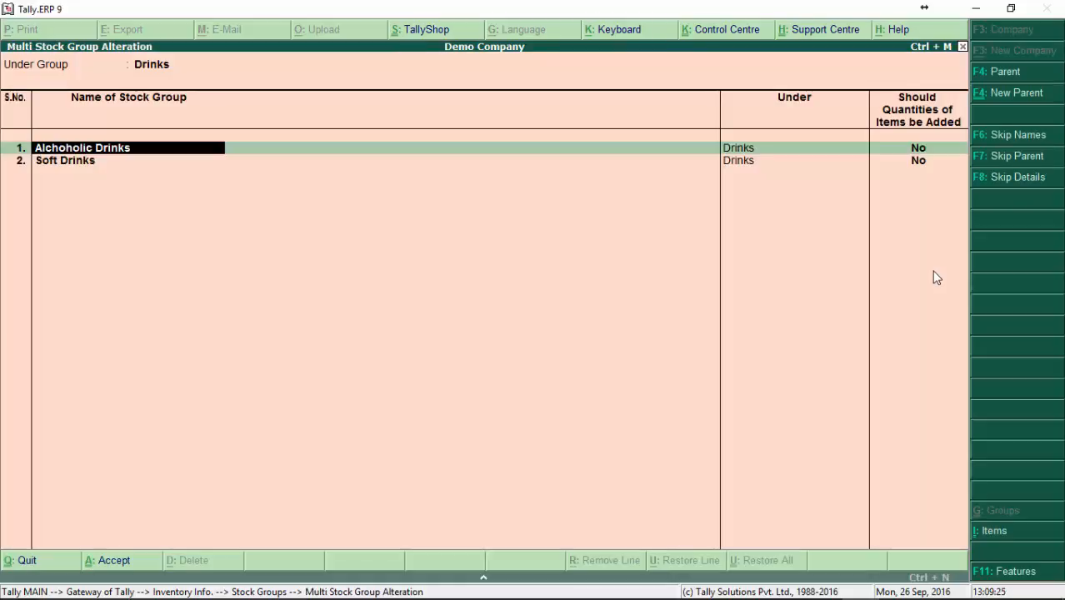
{"action": "key", "text": "Escape"}
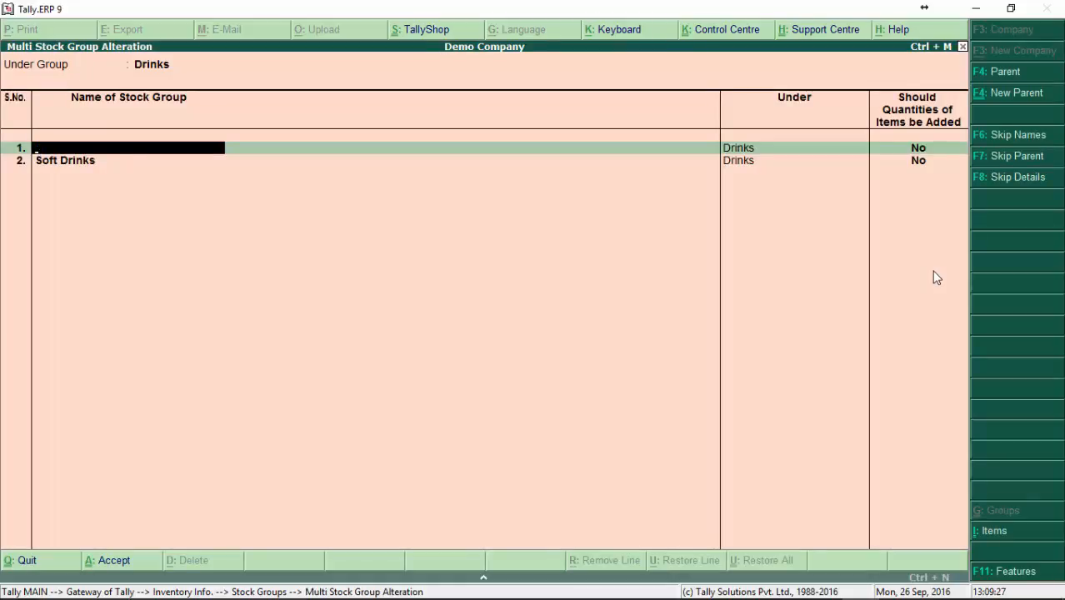
{"action": "key", "text": "Escape"}
{"action": "key", "text": "Return"}
{"action": "key", "text": "Escape"}
{"action": "key", "text": "Escape"}
Step: Display the multiple stock groups under Drinks and return to the stock group options
{"action": "key", "text": "Down"}
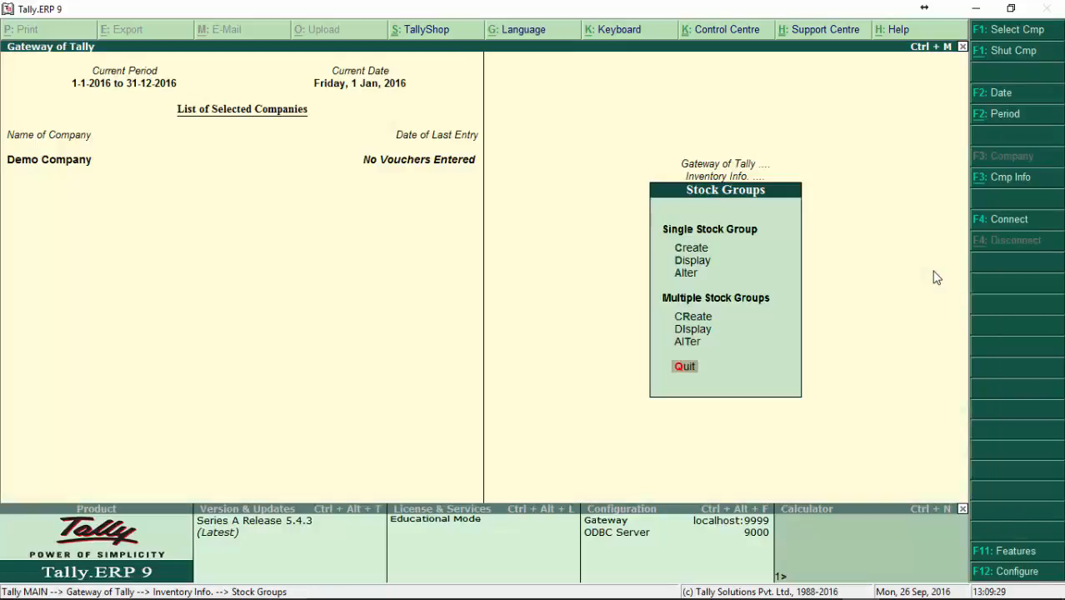
{"action": "key", "text": "Up"}
{"action": "key", "text": "Up"}
{"action": "key", "text": "Return"}
{"action": "key", "text": "Down"}
{"action": "key", "text": "Down"}
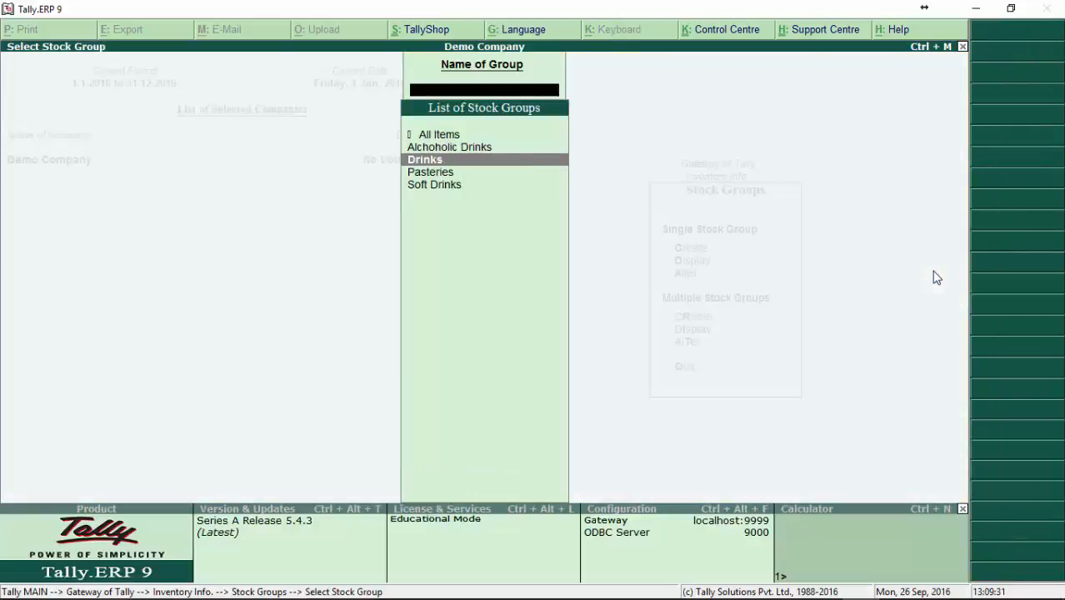
{"action": "key", "text": "Return"}
{"action": "key", "text": "Escape"}
{"action": "key", "text": "Escape"}
{"action": "key", "text": "Escape"}
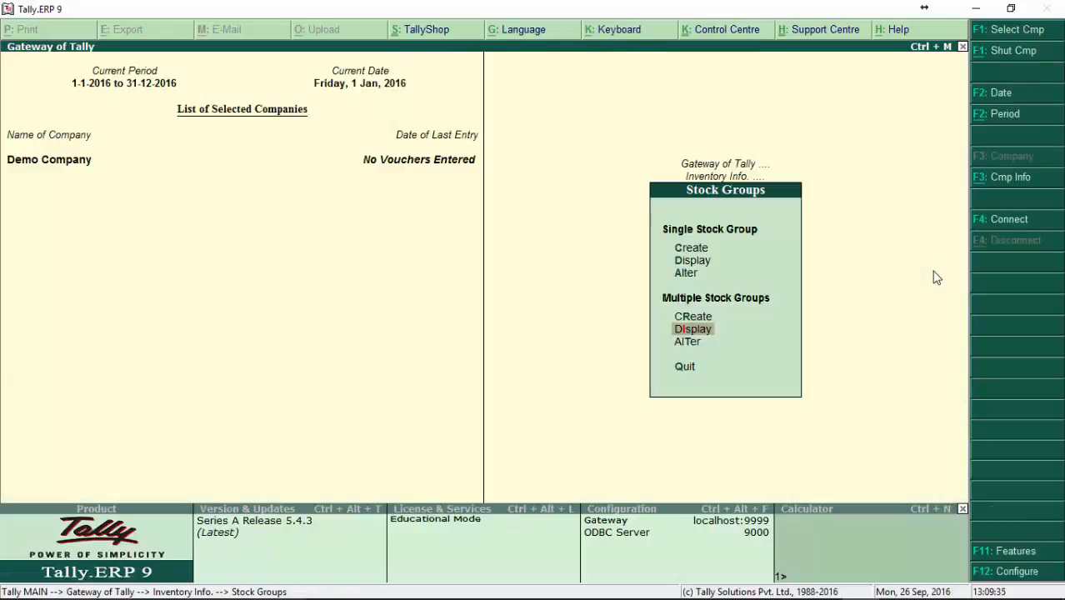
Step: Leave the stock groups and start creating a single stock item
{"action": "key", "text": "Escape"}
{"action": "key", "text": "Down"}
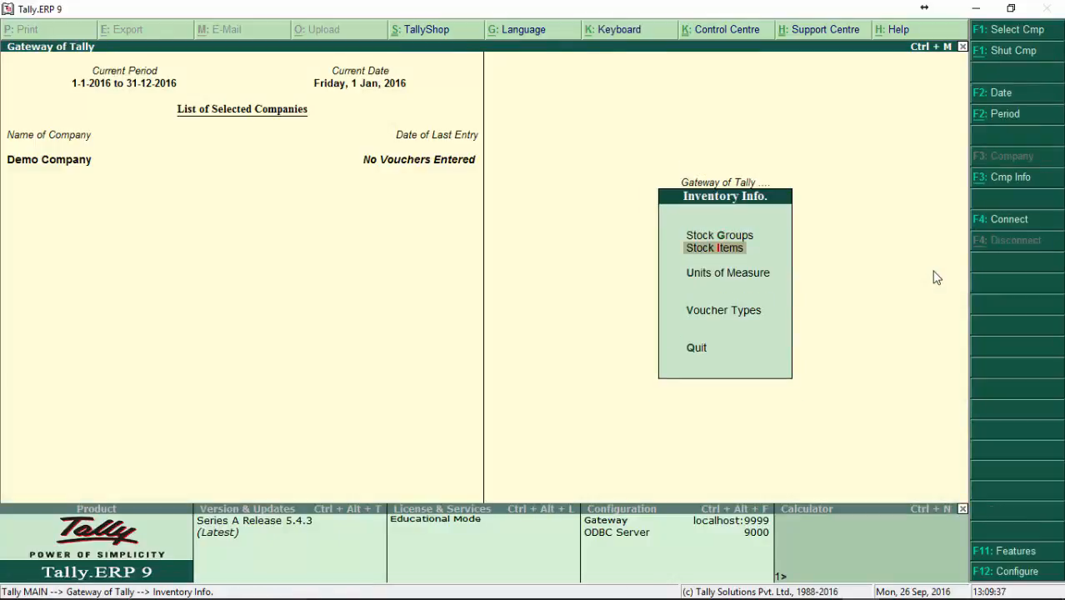
{"action": "key", "text": "Return"}
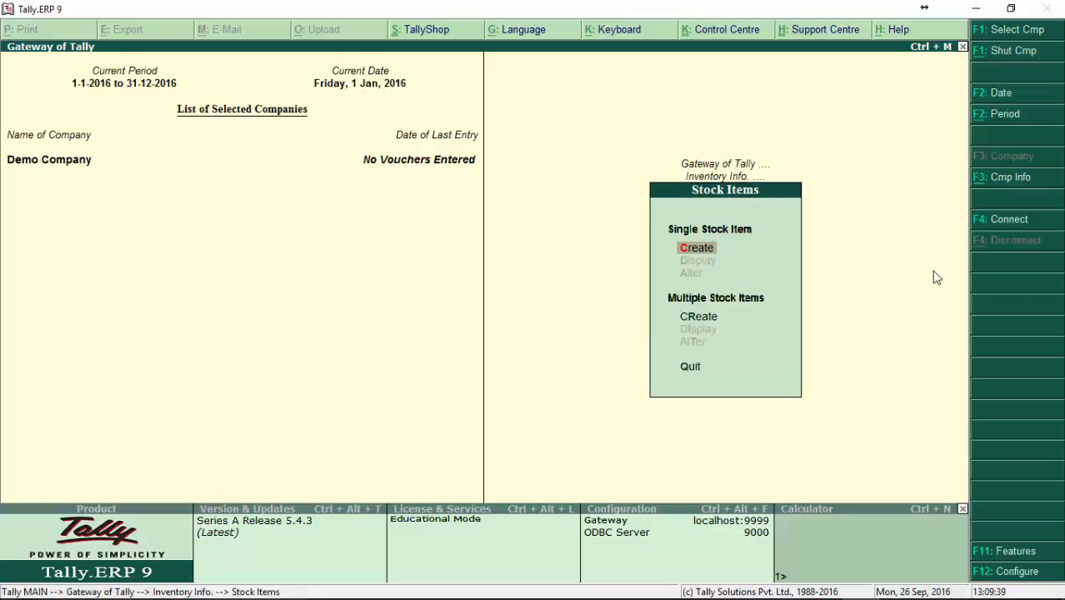
{"action": "key", "text": "Down"}
{"action": "key", "text": "Down"}
{"action": "key", "text": "Up"}
{"action": "key", "text": "Up"}
{"action": "key", "text": "Up"}
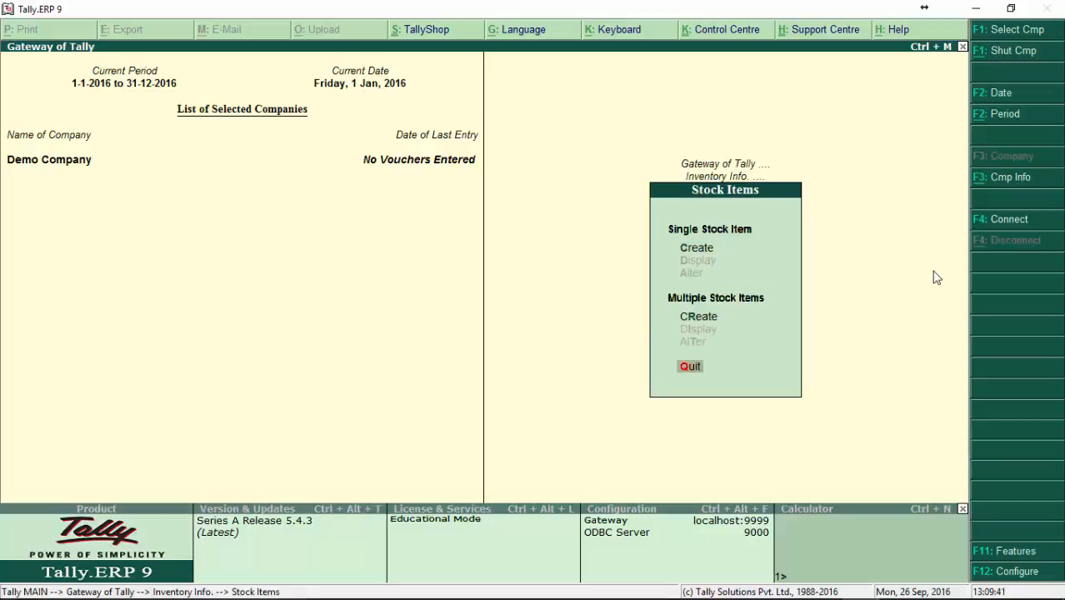
{"action": "key", "text": "Up"}
{"action": "key", "text": "Up"}
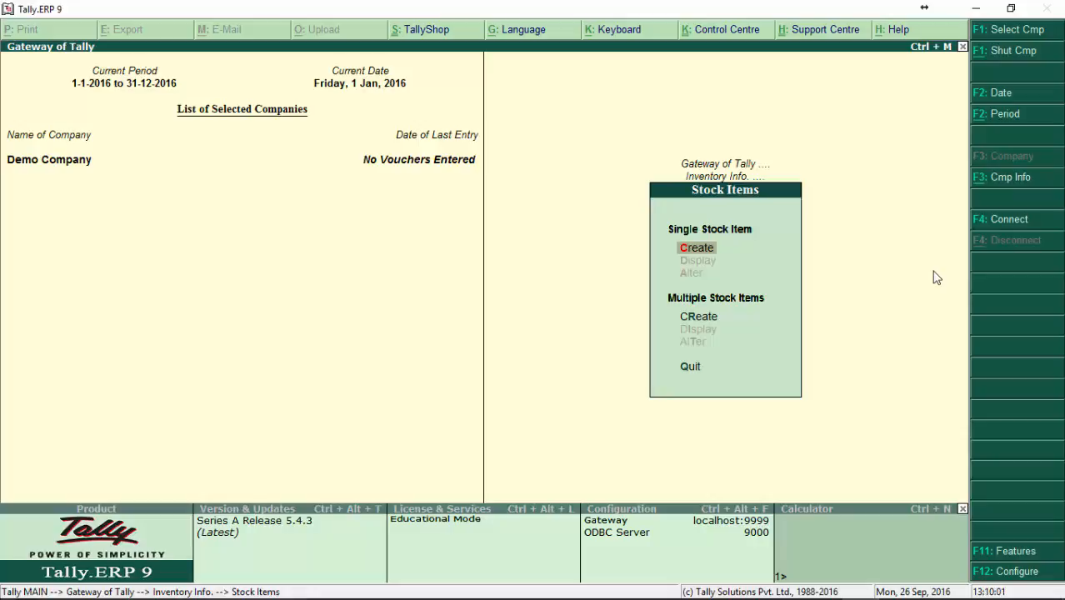
{"action": "key", "text": "Return"}
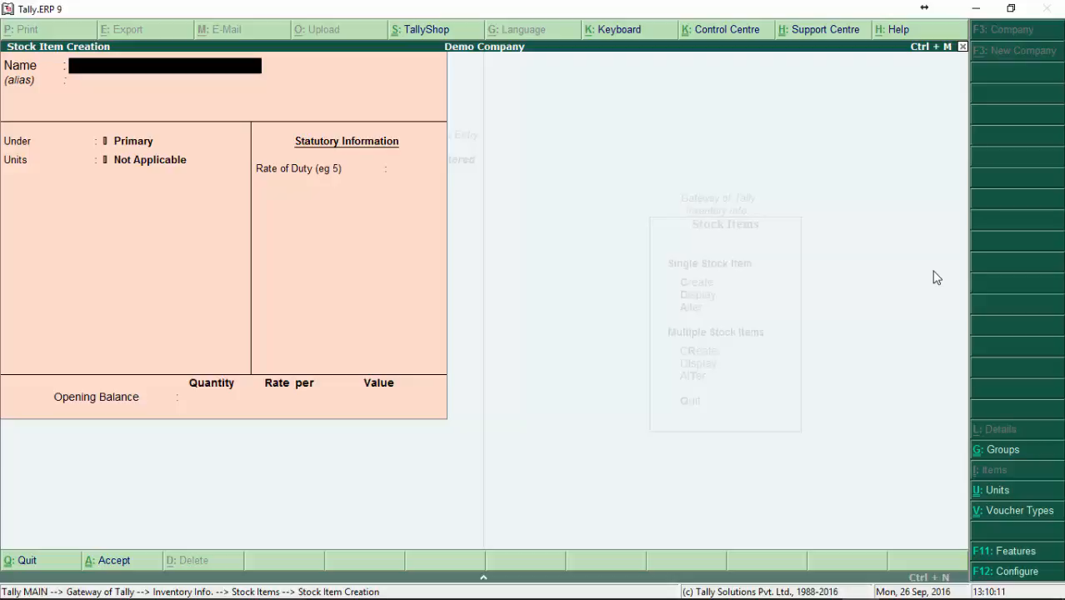
Step: Name the stock item Coca Cola 300ml and leave its alias blank
{"action": "type", "text": "Coca Cola 300ml"}
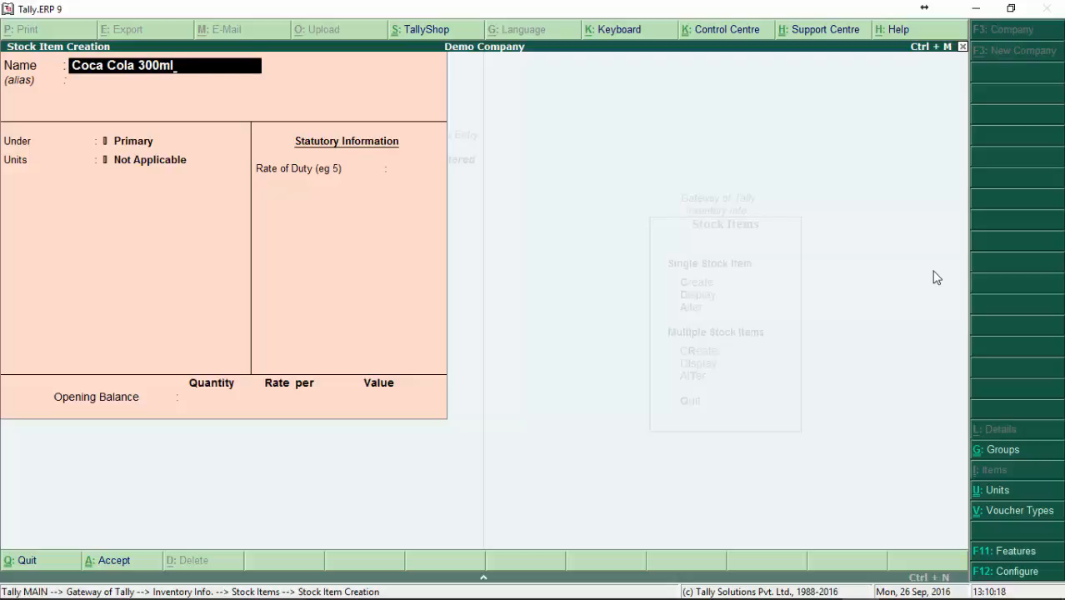
{"action": "key", "text": "Return"}
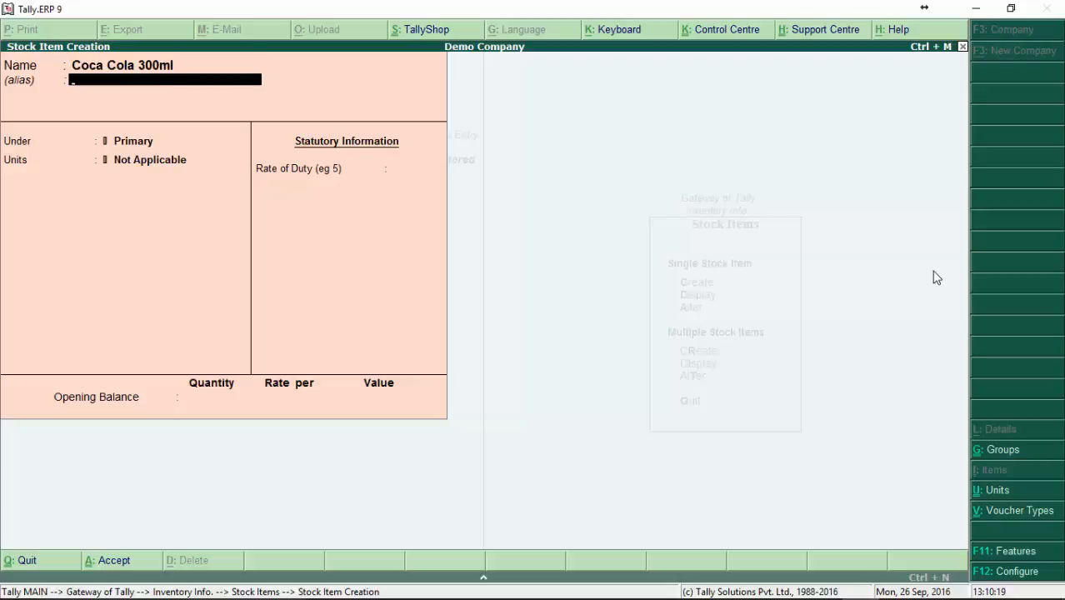
{"action": "key", "text": "Return"}
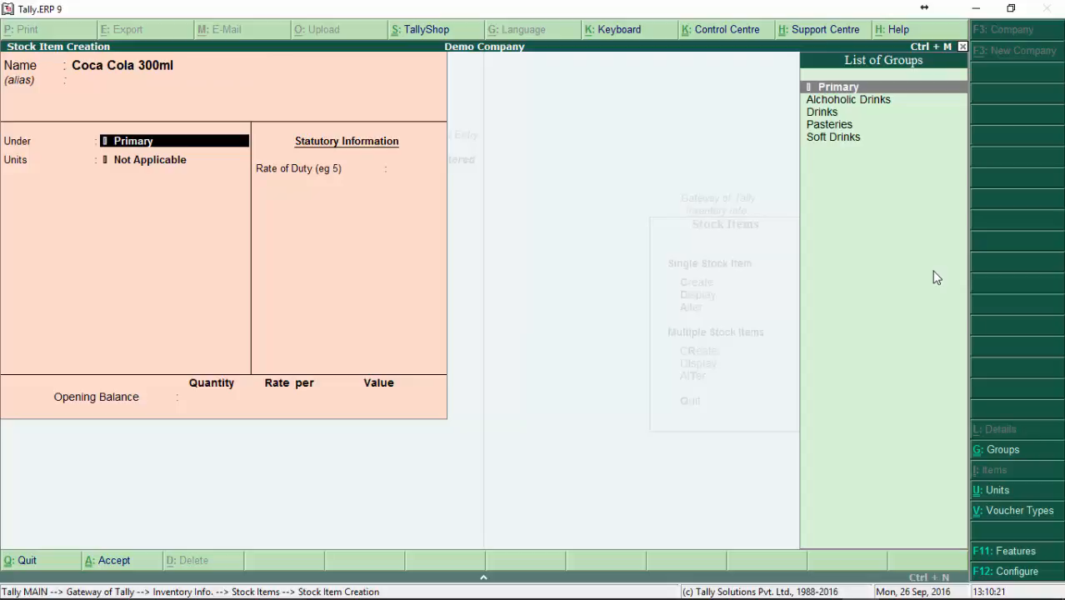
Step: Start a new stock group named Coca Cola from the item's parent group selection
{"action": "key", "text": "Down"}
{"action": "key", "text": "Down"}
{"action": "key", "text": "Down"}
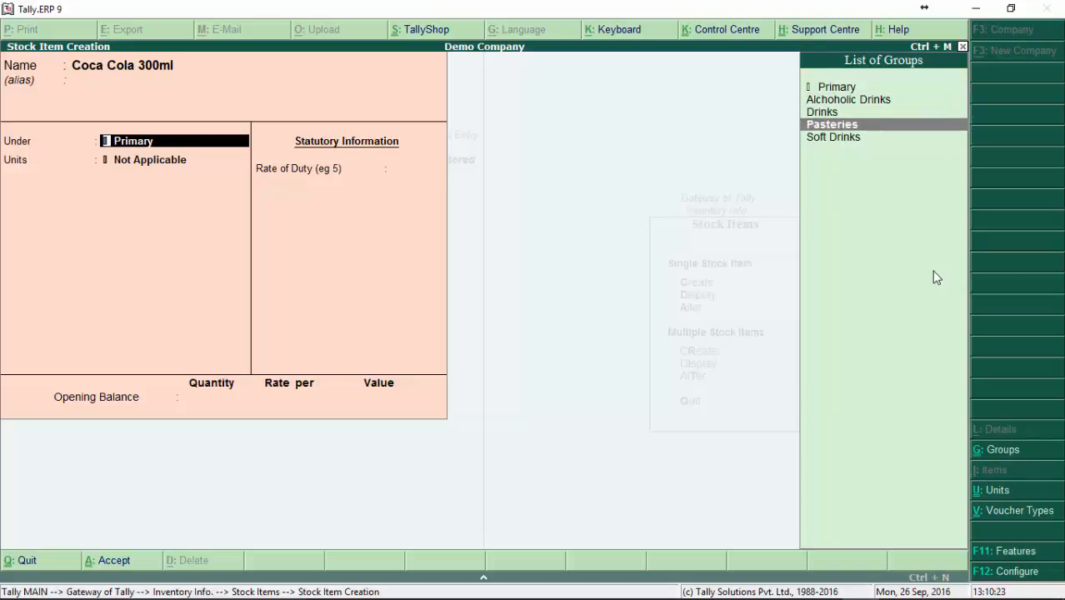
{"action": "key", "text": "Down"}
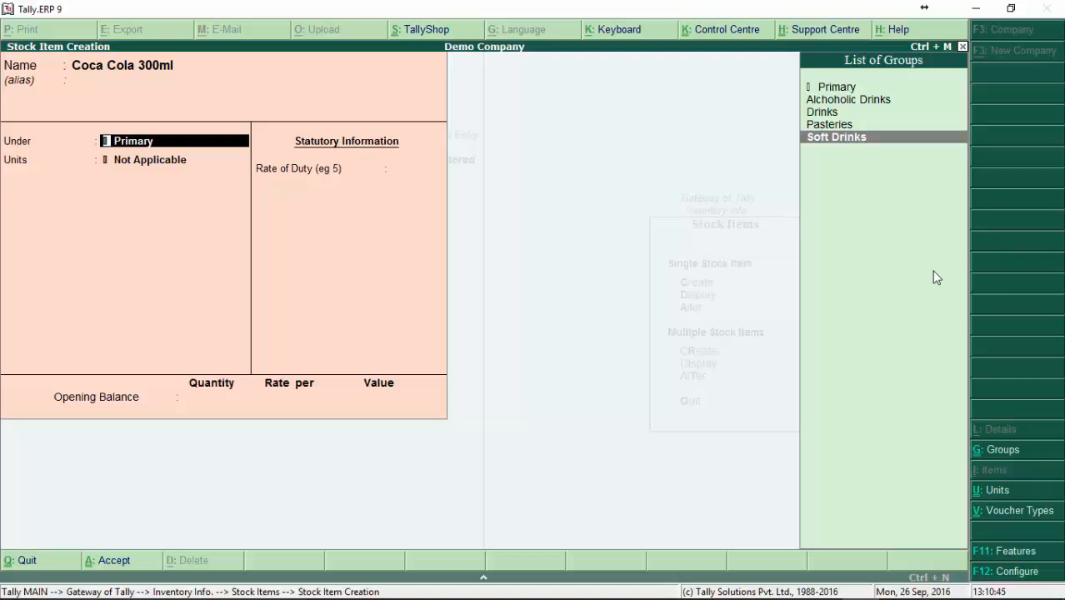
{"action": "key", "text": "Up"}
{"action": "key", "text": "Up"}
{"action": "key", "text": "Down"}
{"action": "key", "text": "Down"}
{"action": "key", "text": "alt+c"}
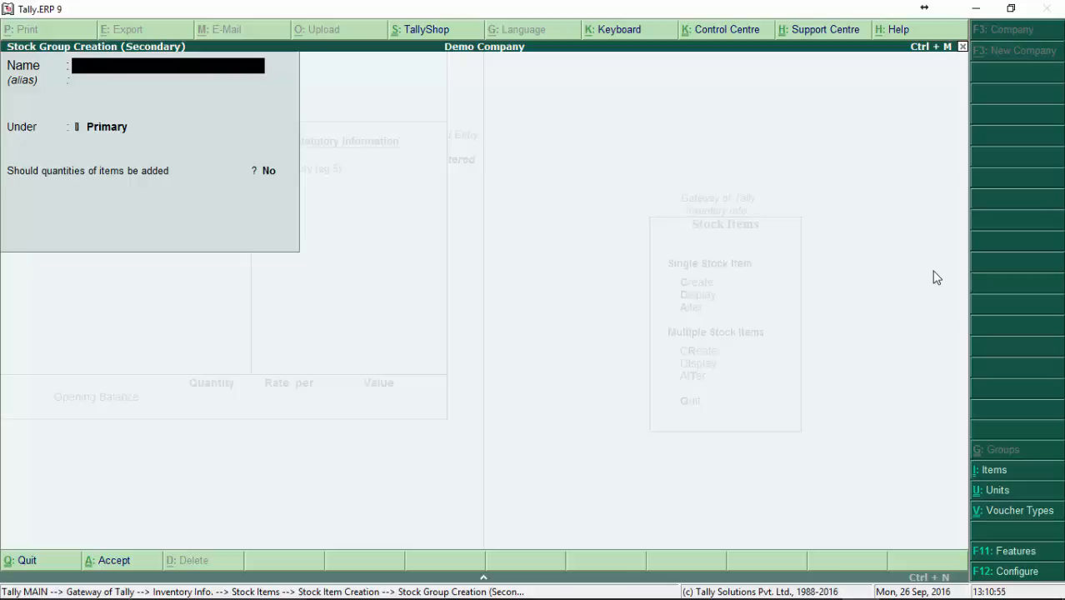
{"action": "type", "text": "Coca Cola"}
{"action": "key", "text": "Return"}
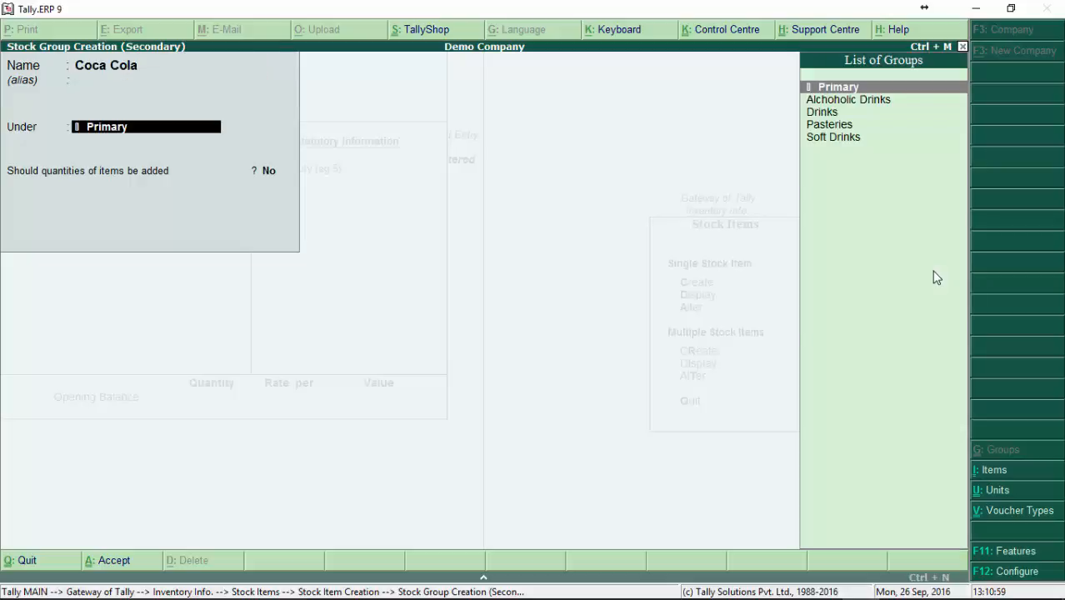
Step: Place the Coca Cola group under Soft Drinks with adding of quantities set to No, and use it as the item's parent
{"action": "key", "text": "Down"}
{"action": "key", "text": "Down"}
{"action": "key", "text": "Down"}
{"action": "key", "text": "Down"}
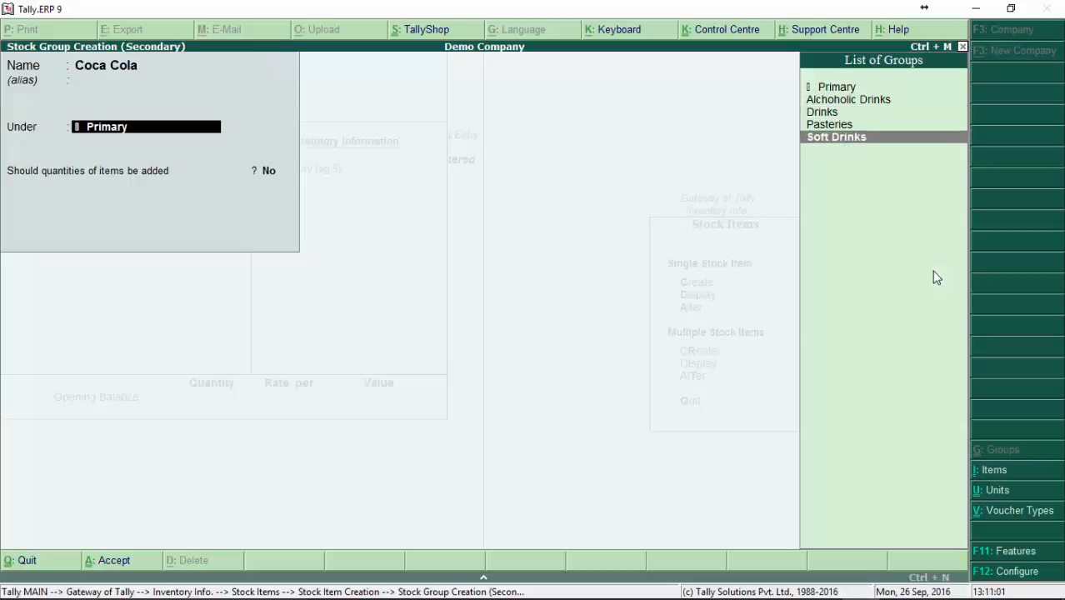
{"action": "key", "text": "Return"}
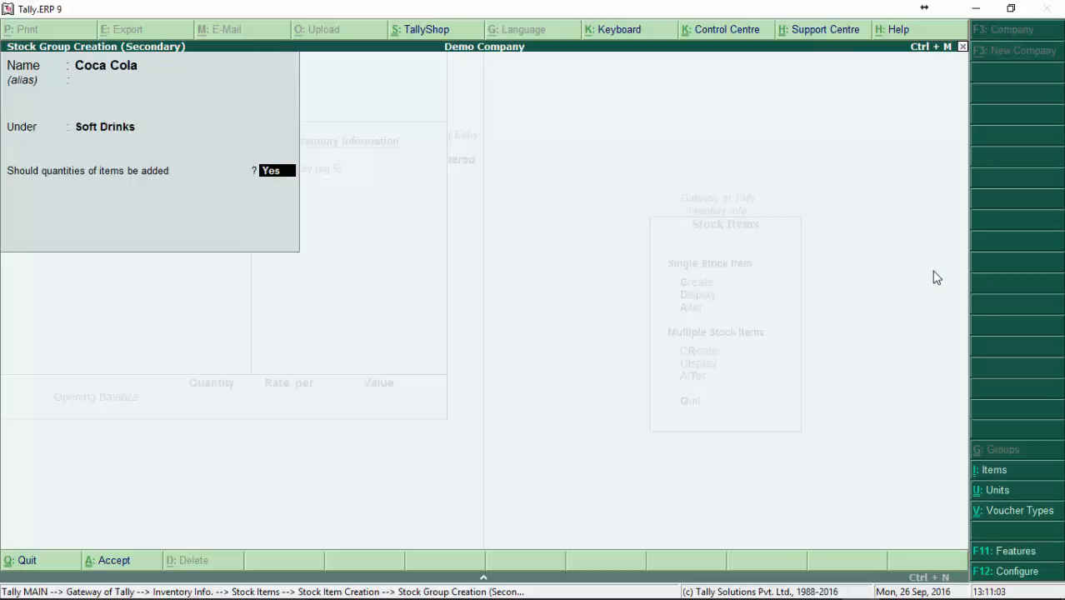
{"action": "type", "text": "n"}
{"action": "key", "text": "Return"}
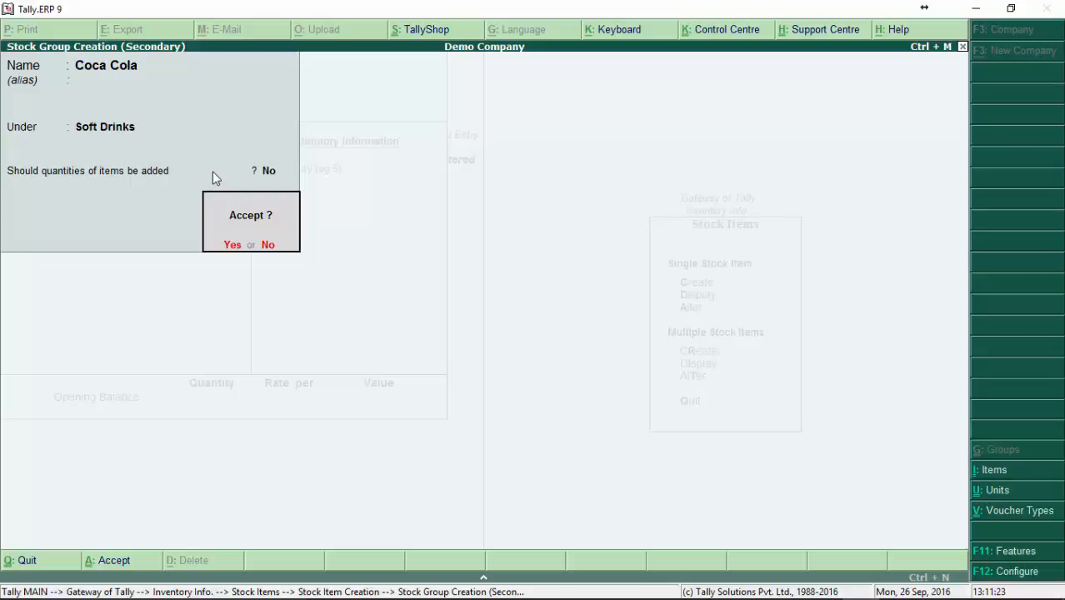
{"action": "key", "text": "Return"}
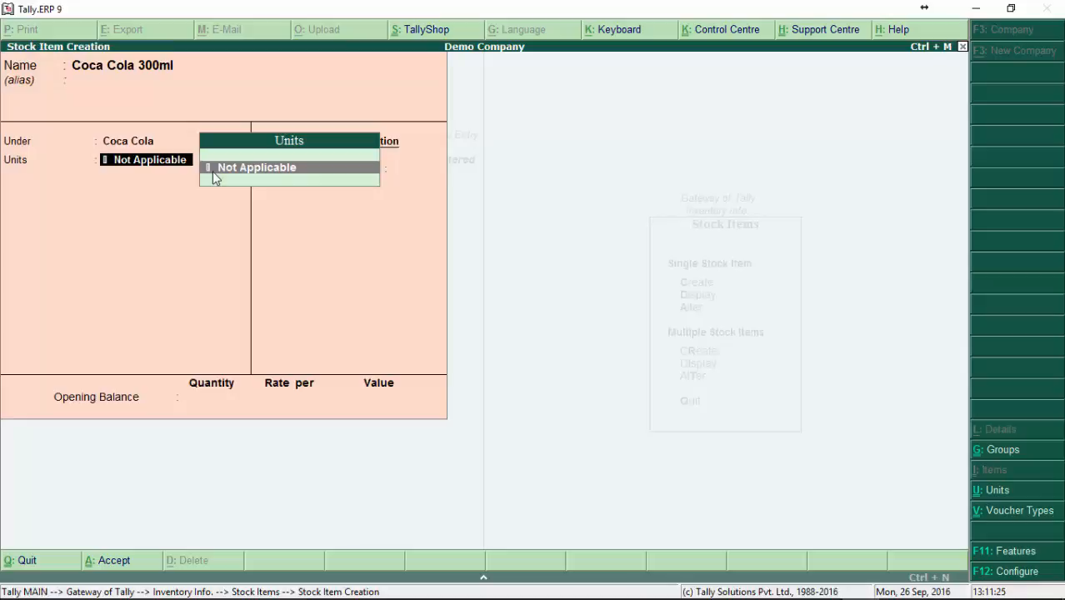
{"action": "key", "text": "BackSpace"}
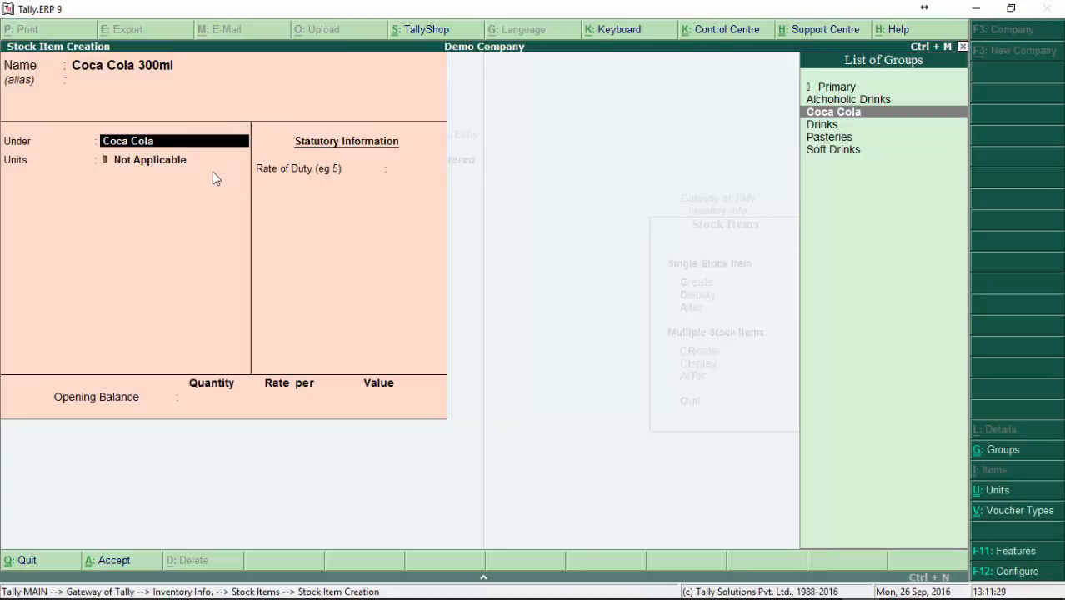
{"action": "key", "text": "Return"}
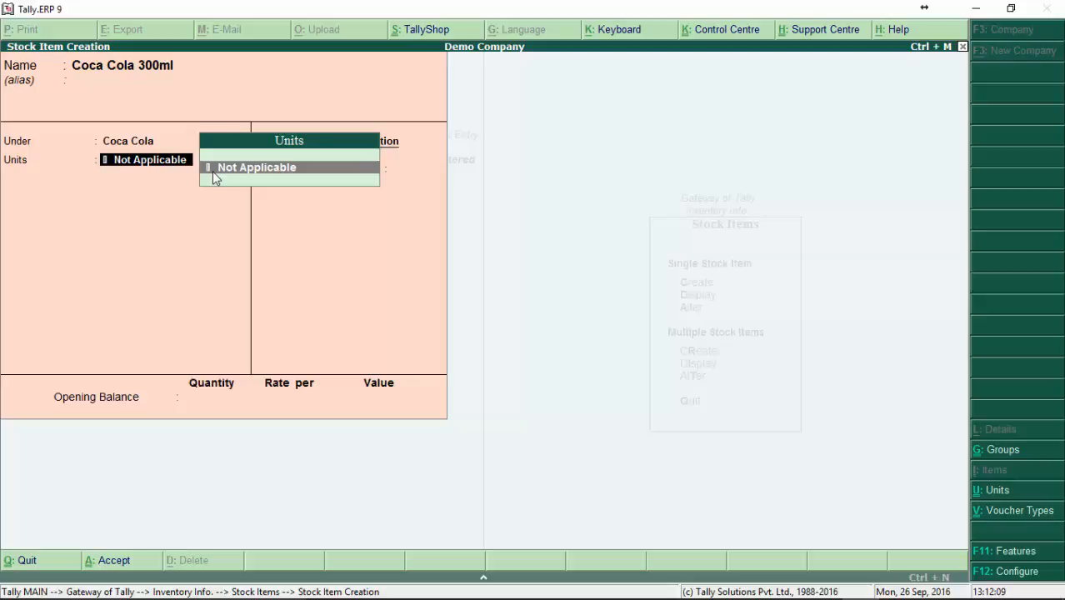
Step: Create a simple unit for the item with symbol bt, formal name Bottle and 0 decimal places
{"action": "key", "text": "alt+c"}
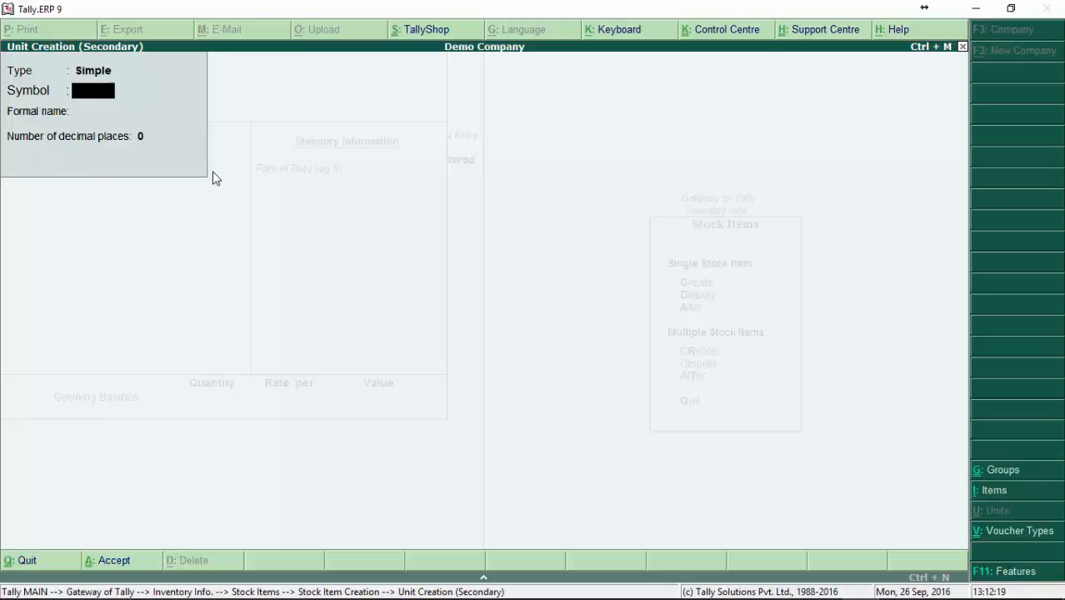
{"action": "type", "text": "bo"}
{"action": "key", "text": "BackSpace"}
{"action": "type", "text": "t"}
{"action": "key", "text": "Return"}
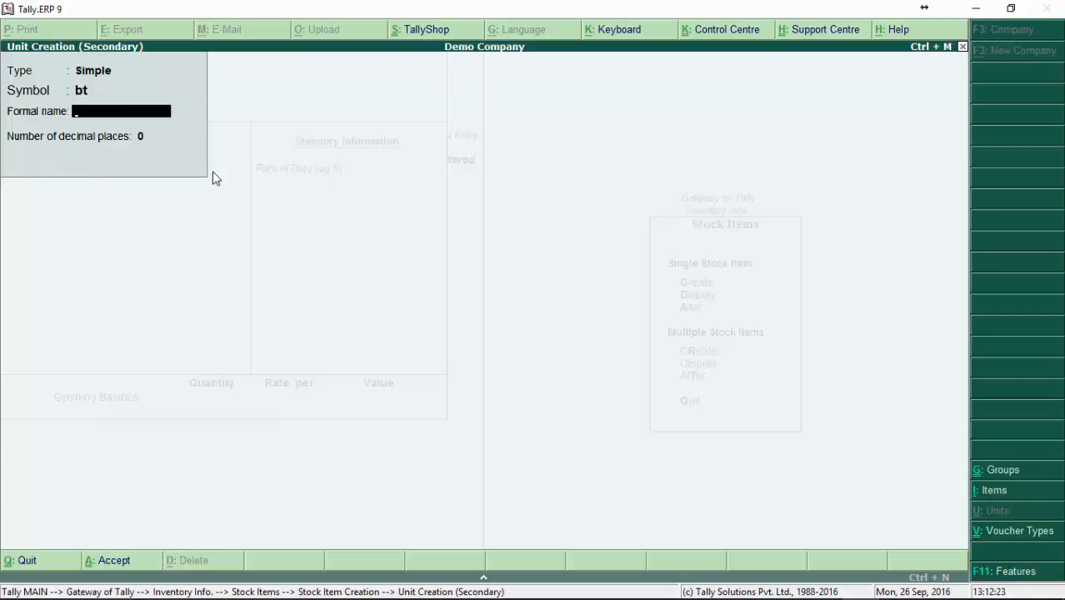
{"action": "type", "text": "Bottle"}
{"action": "key", "text": "Return"}
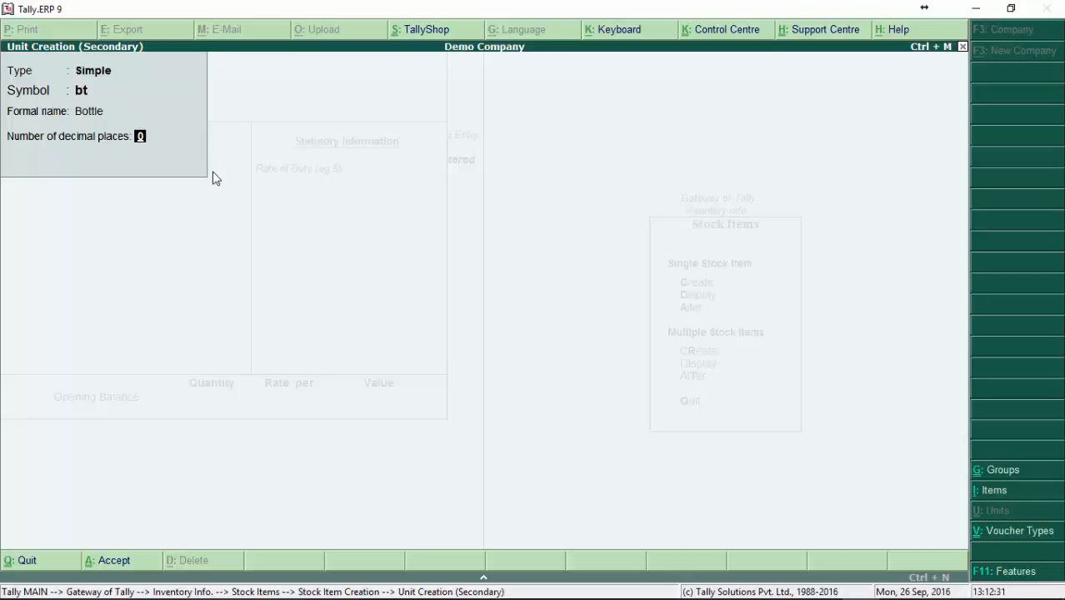
{"action": "key", "text": "Return"}
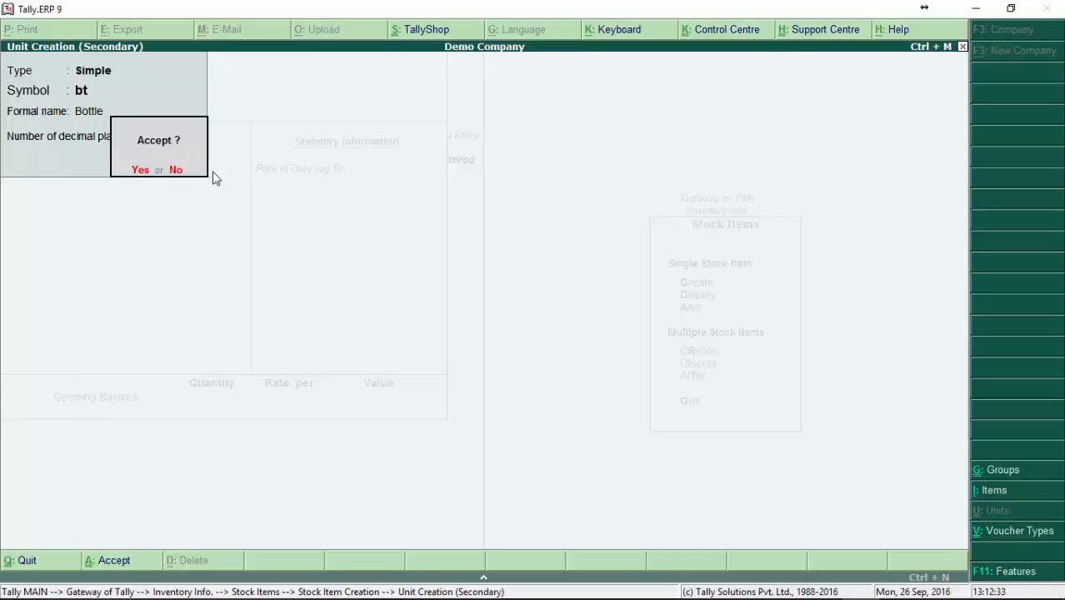
{"action": "key", "text": "Return"}
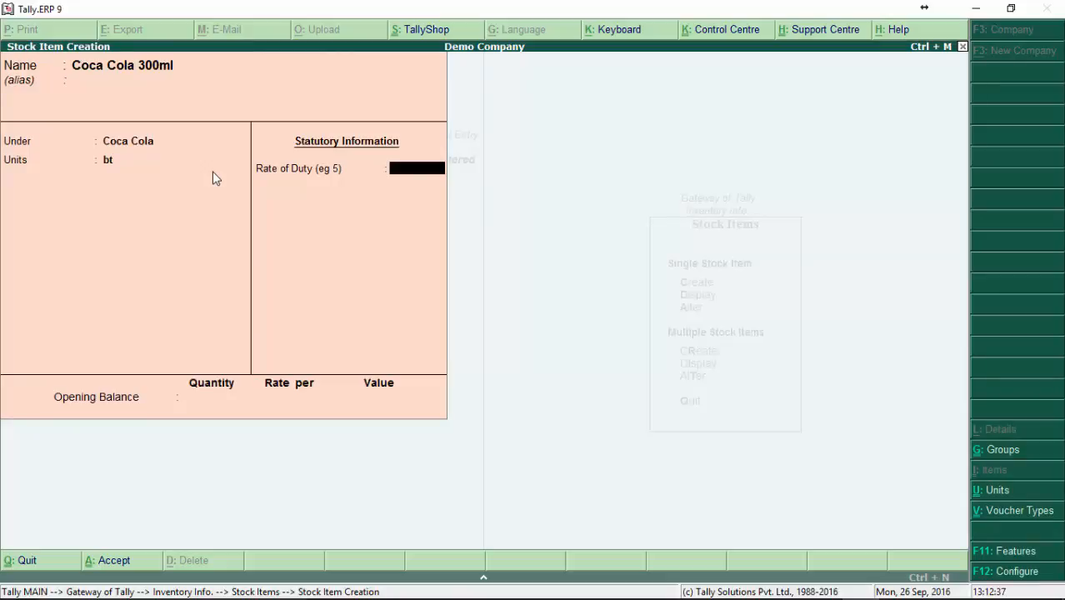
Step: Accept 0 as the item's rate of duty and set its opening balance quantity to 12 bt
{"action": "key", "text": "Return"}
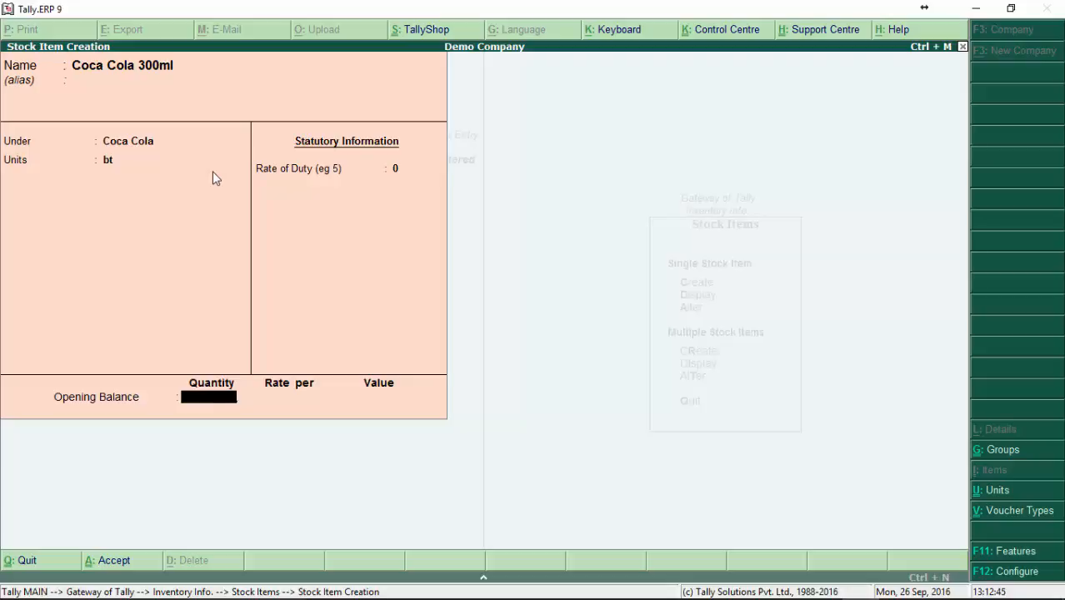
{"action": "type", "text": "10"}
{"action": "key", "text": "Return"}
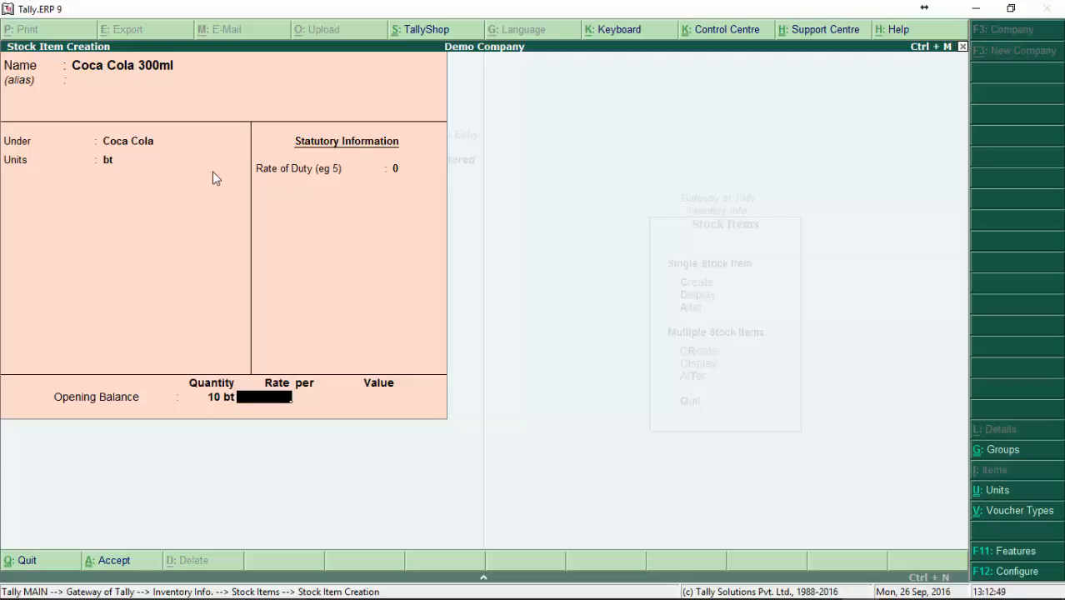
{"action": "key", "text": "BackSpace"}
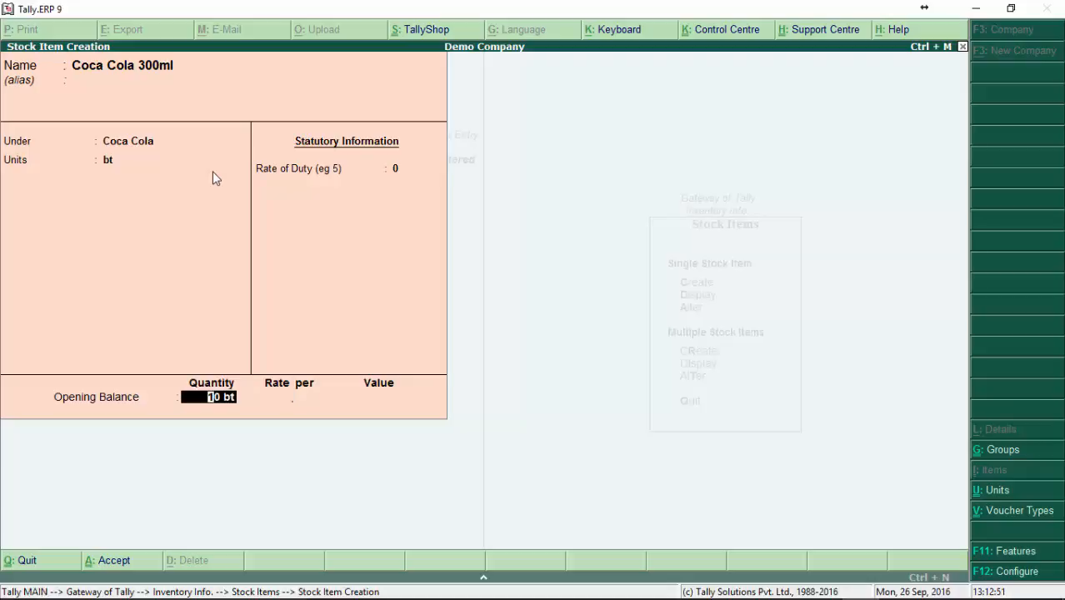
{"action": "type", "text": "12"}
{"action": "key", "text": "Return"}
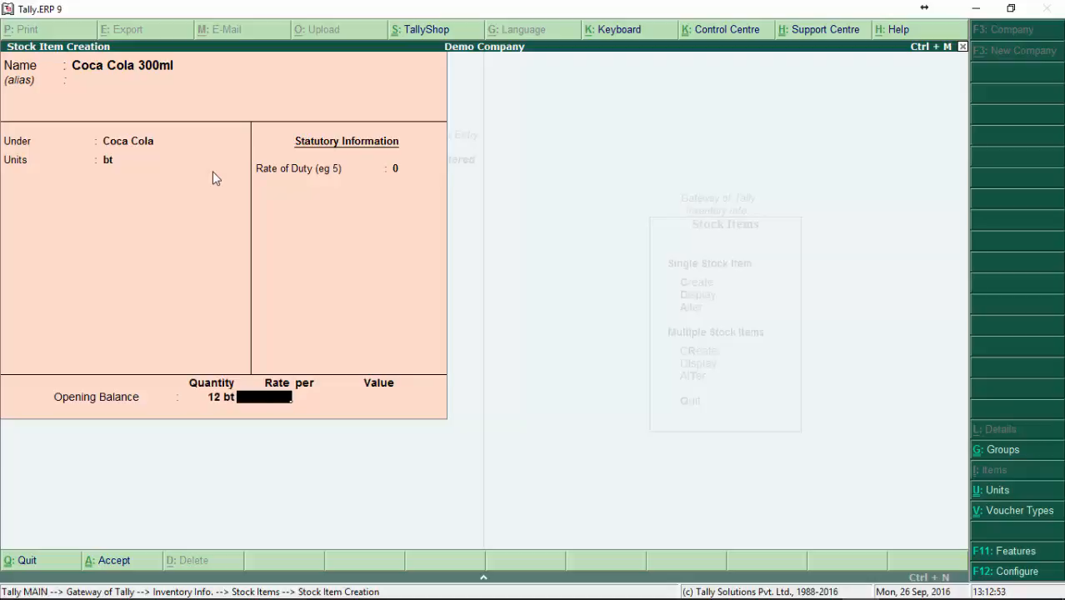
Step: Set the item's opening balance to 24 bt at a rate of 1.00 per bt and save the stock item
{"action": "key", "text": "BackSpace"}
{"action": "type", "text": "24"}
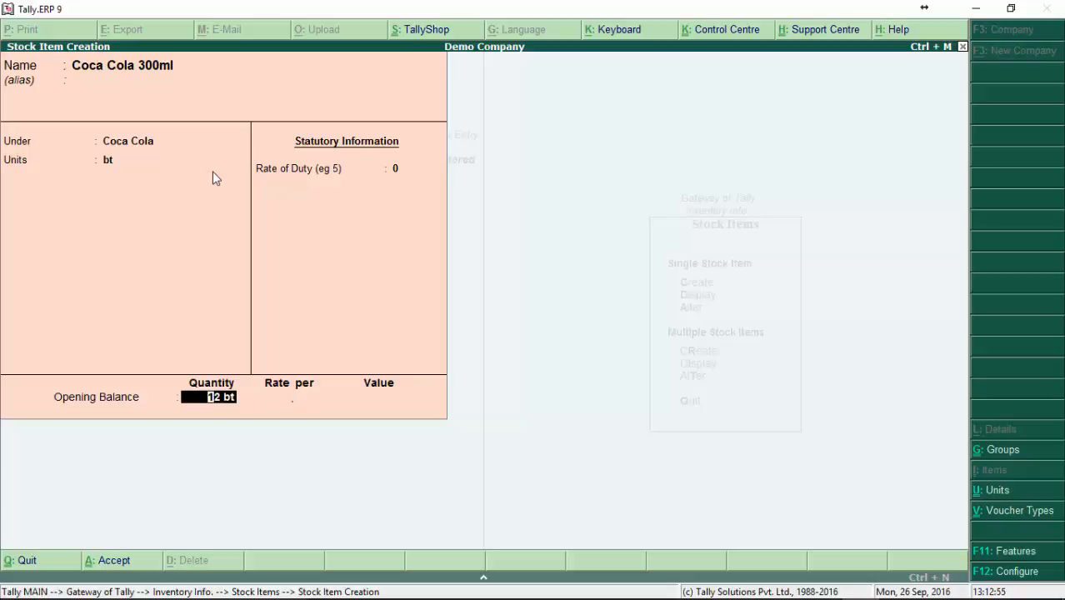
{"action": "key", "text": "Return"}
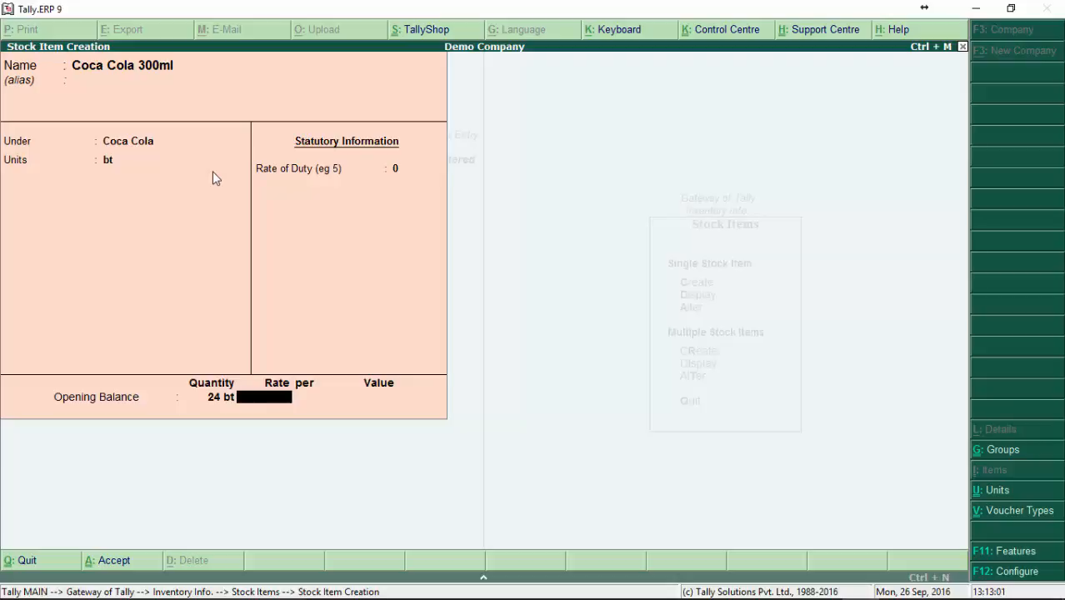
{"action": "type", "text": "1"}
{"action": "key", "text": "Return"}
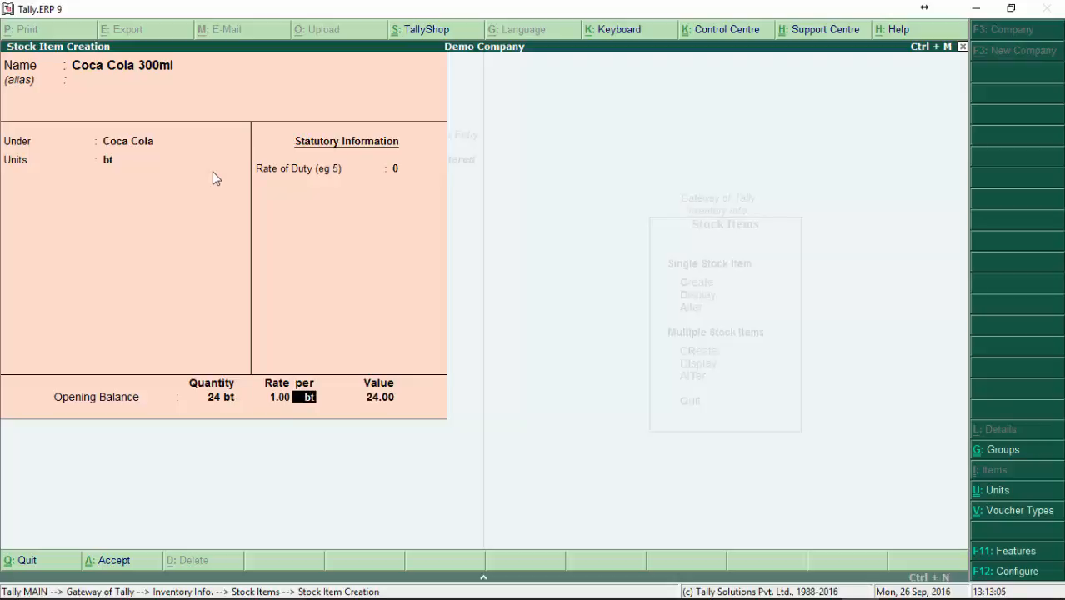
{"action": "key", "text": "Return"}
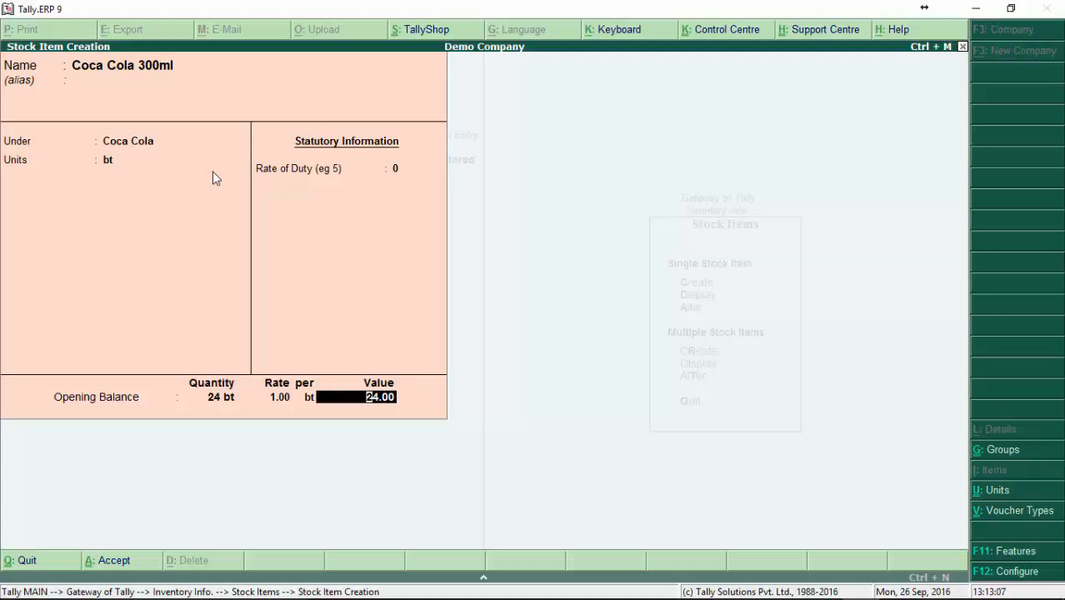
{"action": "key", "text": "Return"}
{"action": "key", "text": "Return"}
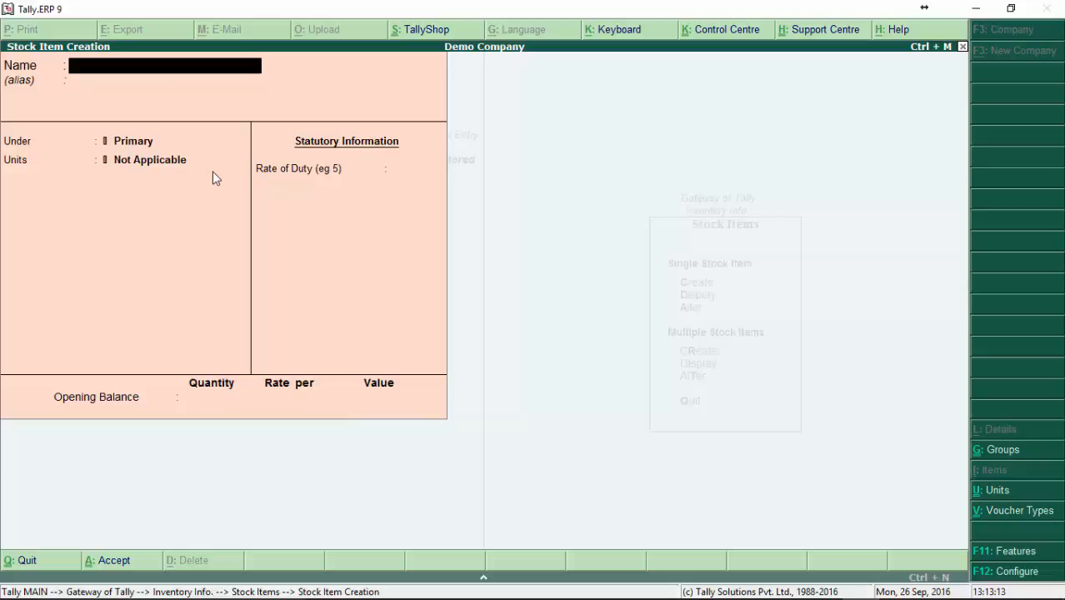
Step: Quit stock item creation, look at the list of existing stock items and return to the inventory masters
{"action": "key", "text": "Escape"}
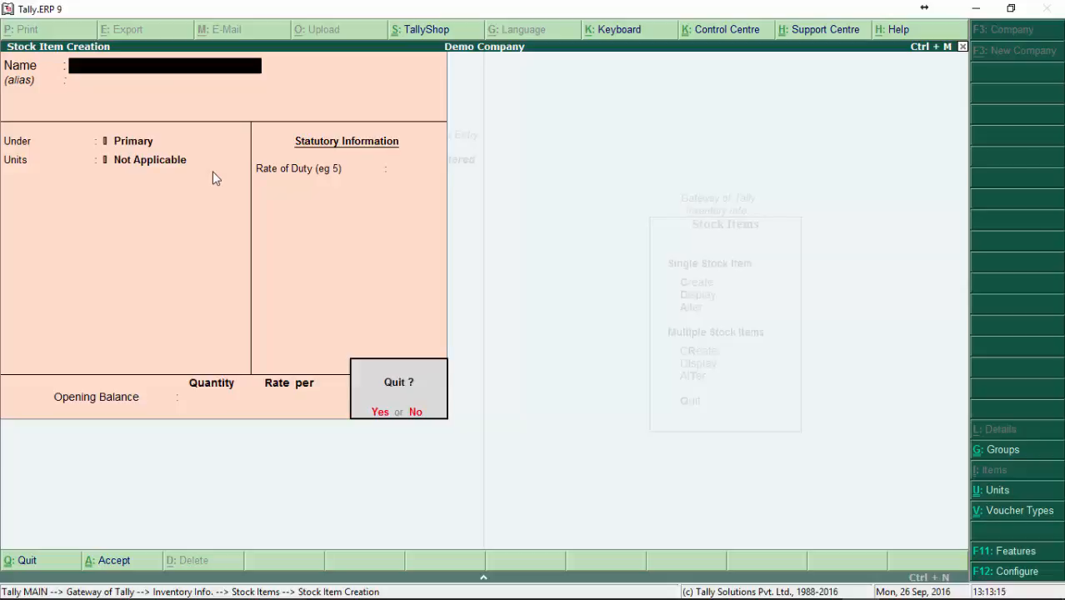
{"action": "key", "text": "Return"}
{"action": "key", "text": "Down"}
{"action": "key", "text": "Return"}
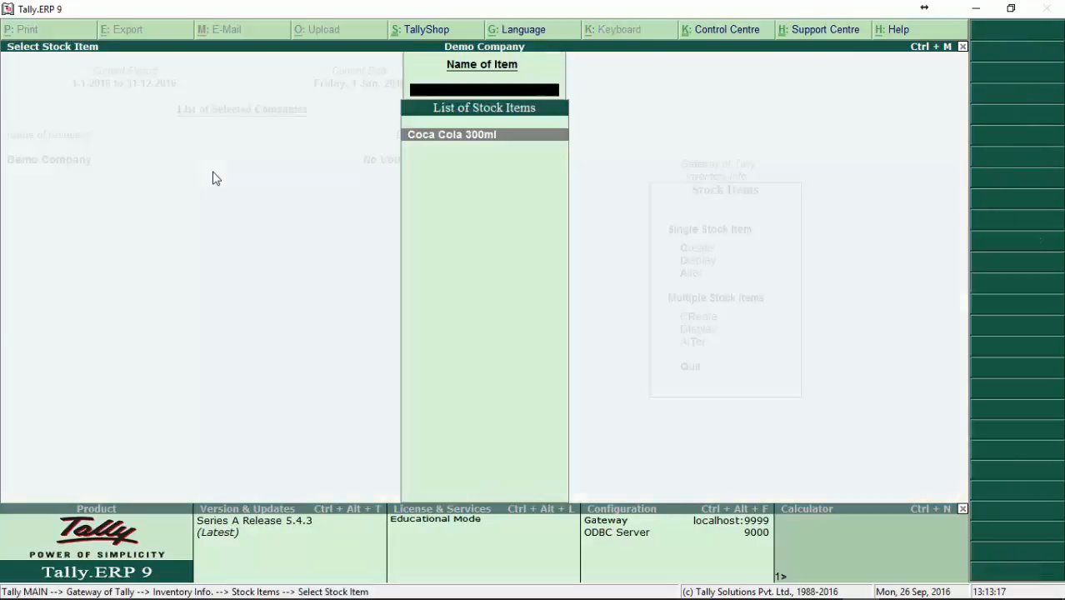
{"action": "key", "text": "Escape"}
{"action": "key", "text": "Down"}
{"action": "key", "text": "Escape"}
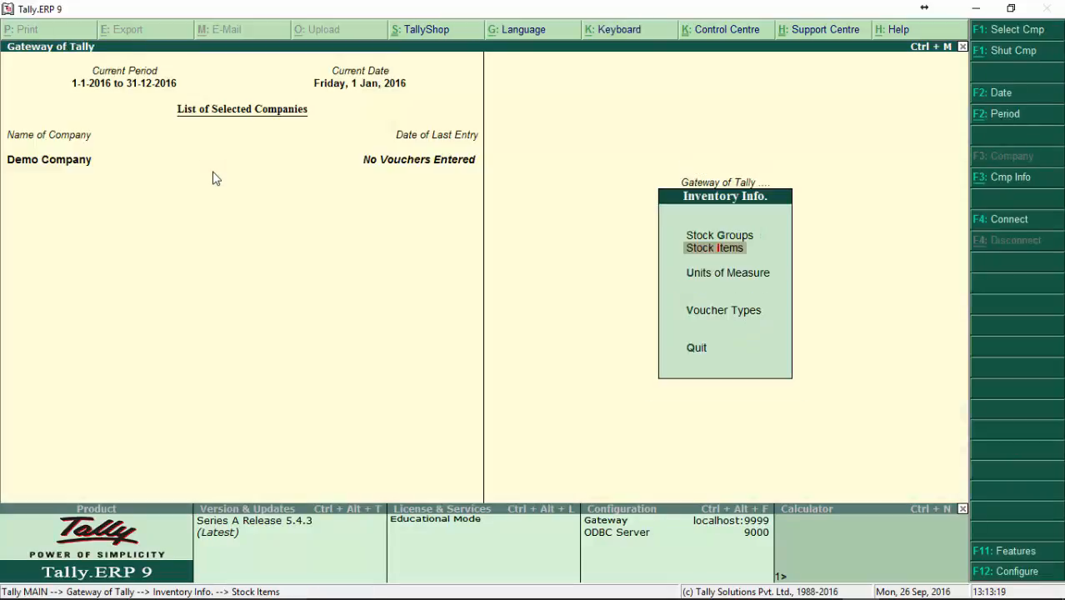
Step: Display the details of the Coca Cola 300ml stock item in view-only mode and leave them
{"action": "key", "text": "Return"}
{"action": "key", "text": "Down"}
{"action": "key", "text": "Down"}
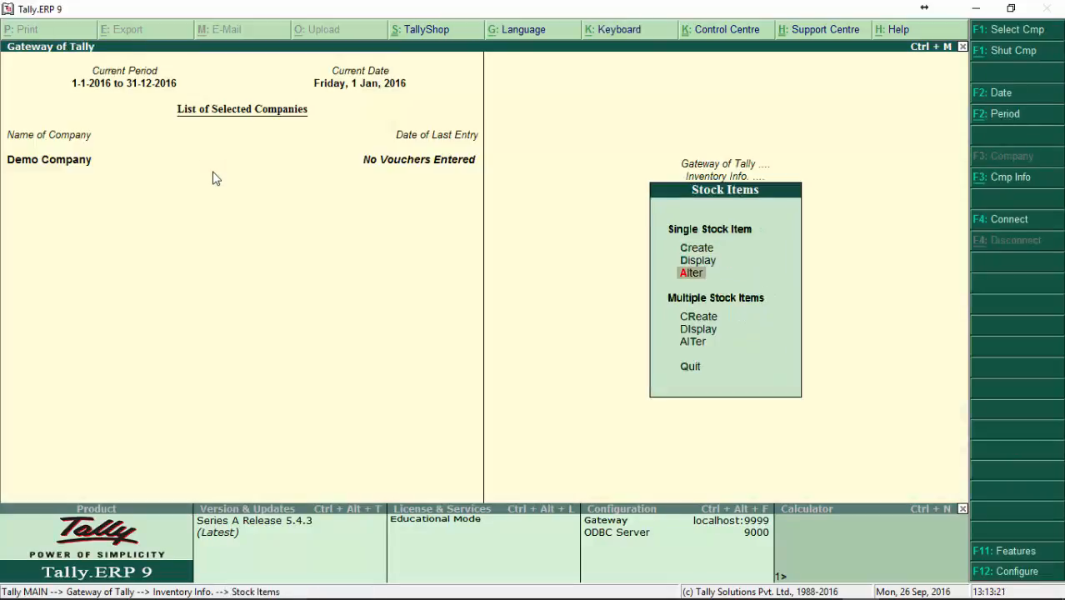
{"action": "key", "text": "Up"}
{"action": "key", "text": "Return"}
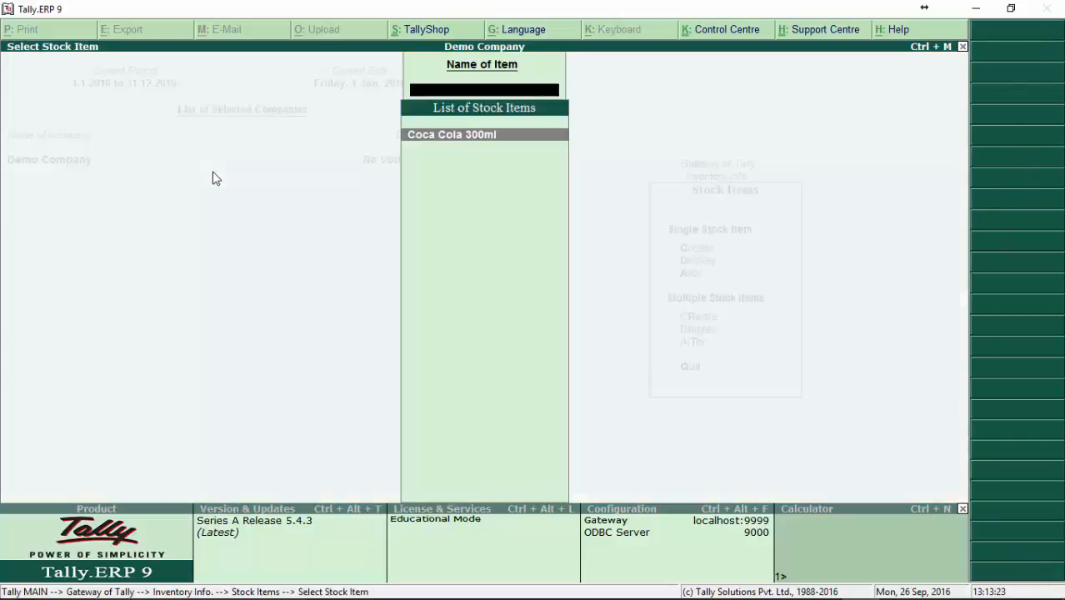
{"action": "key", "text": "Return"}
{"action": "key", "text": "Escape"}
{"action": "key", "text": "Escape"}
Step: Open the Coca Cola 300ml stock item for alteration, review its fields and quit without changing anything
{"action": "key", "text": "Down"}
{"action": "key", "text": "Return"}
{"action": "key", "text": "Return"}
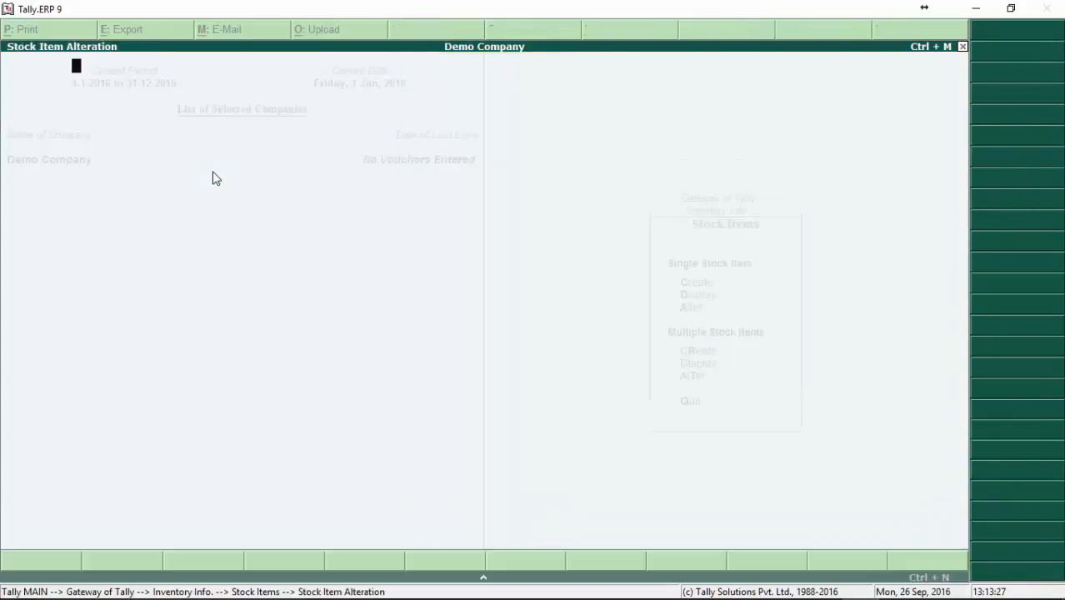
{"action": "key", "text": "Return"}
{"action": "key", "text": "Return"}
{"action": "key", "text": "Return"}
{"action": "key", "text": "Return"}
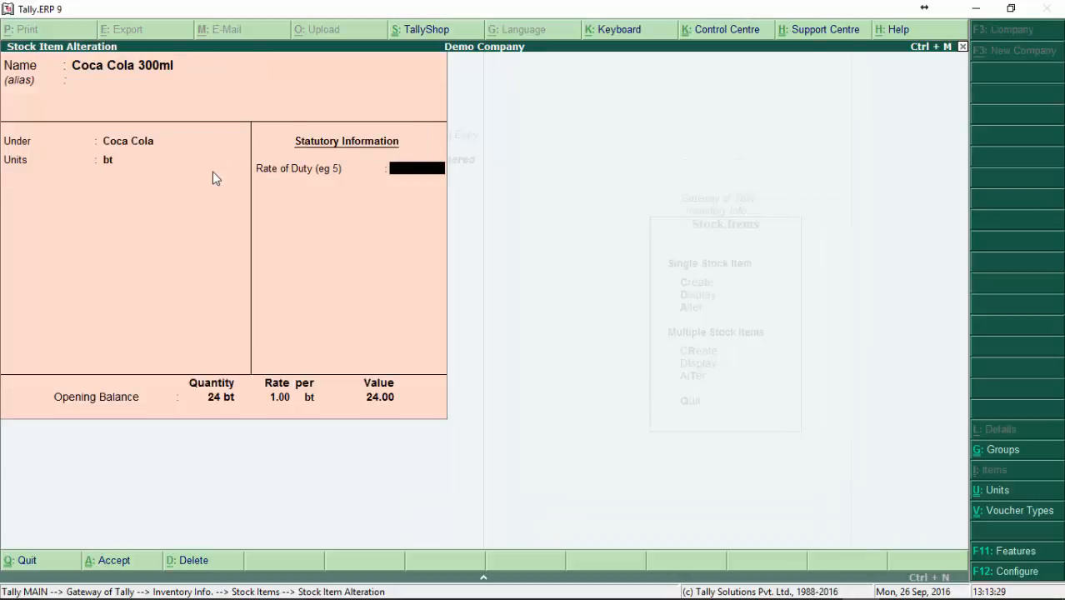
{"action": "key", "text": "Escape"}
{"action": "key", "text": "y"}
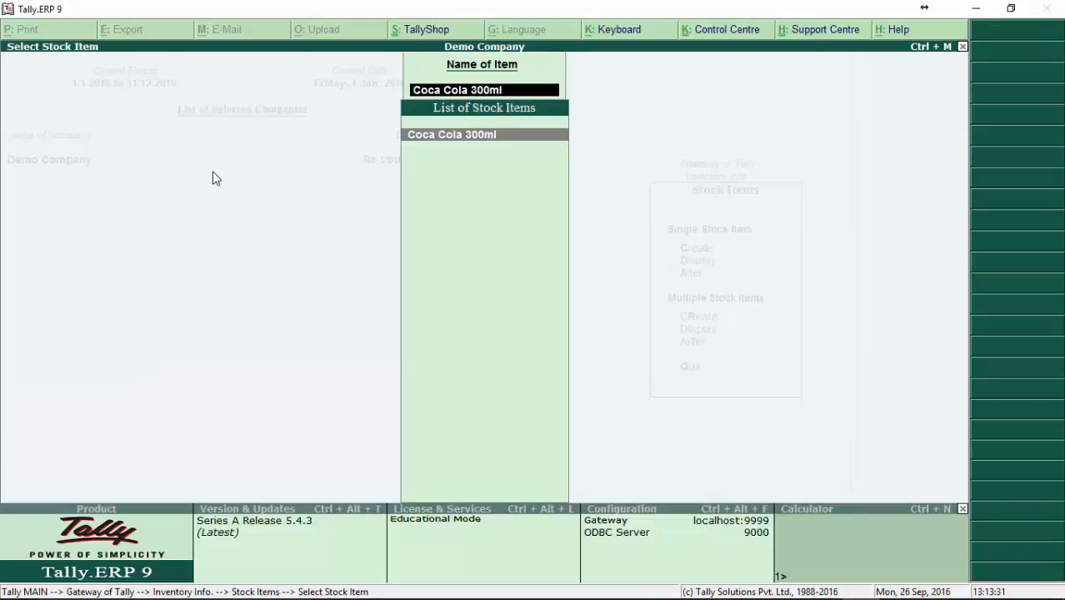
{"action": "key", "text": "Return"}
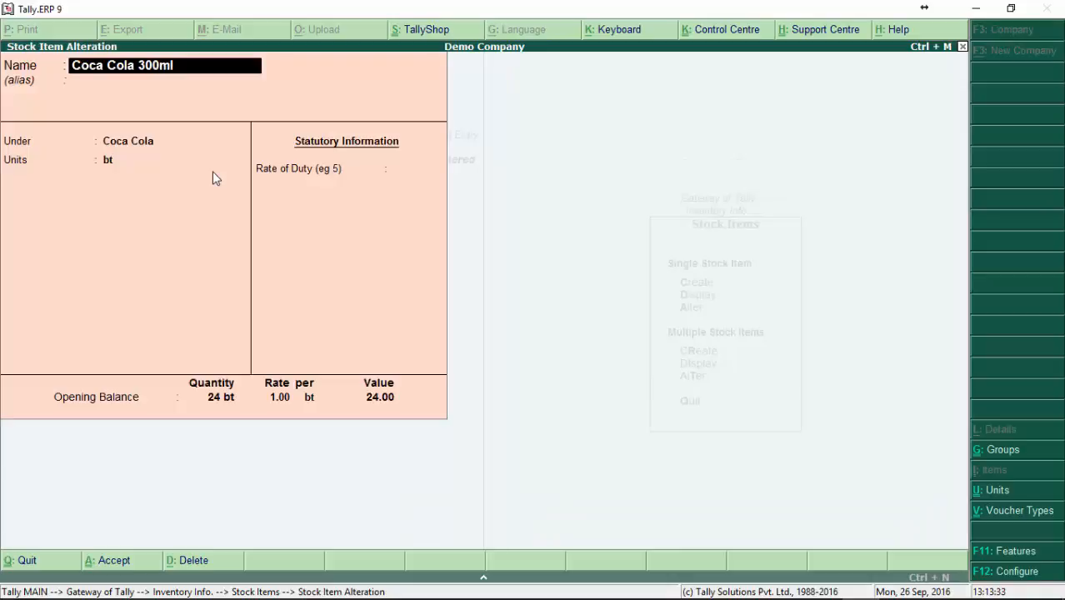
{"action": "key", "text": "Escape"}
{"action": "key", "text": "y"}
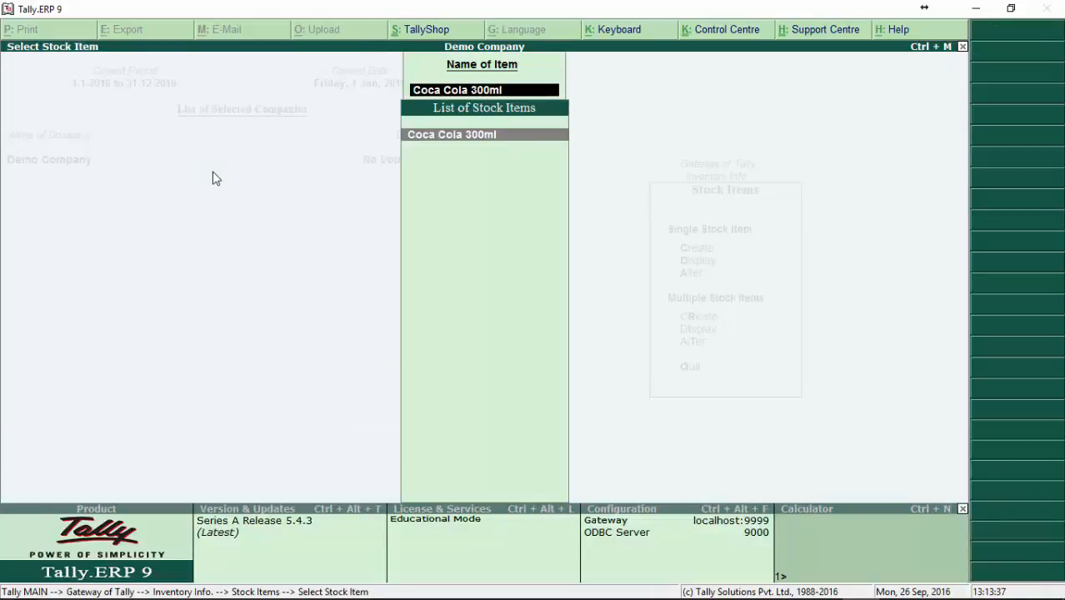
{"action": "key", "text": "Escape"}
{"action": "key", "text": "Escape"}
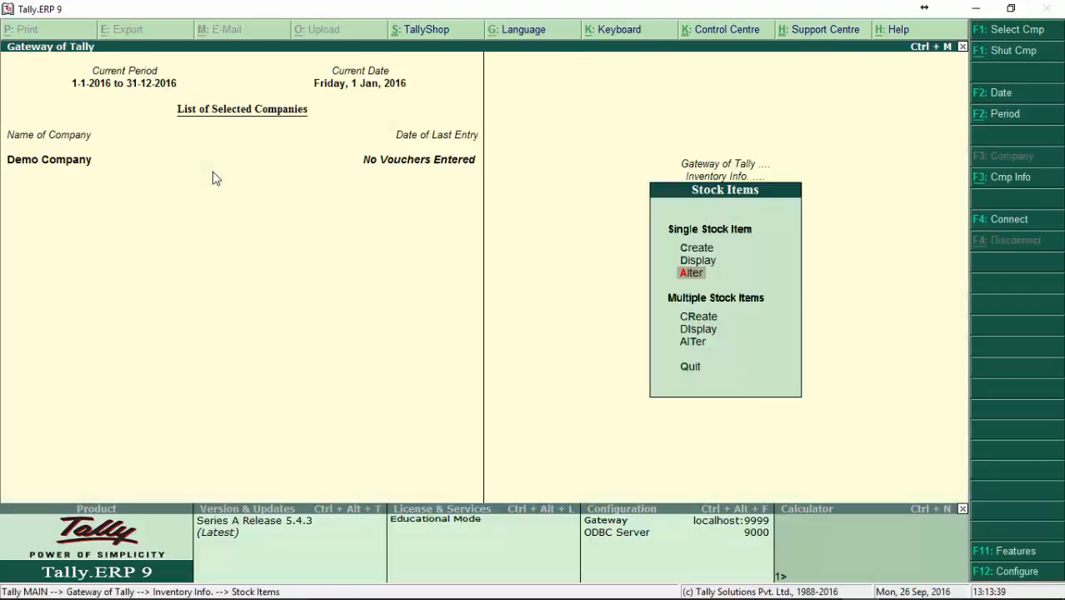
Step: Start deleting the Coca Cola 300ml stock item, decline the deletion and quit its alteration form
{"action": "key", "text": "Return"}
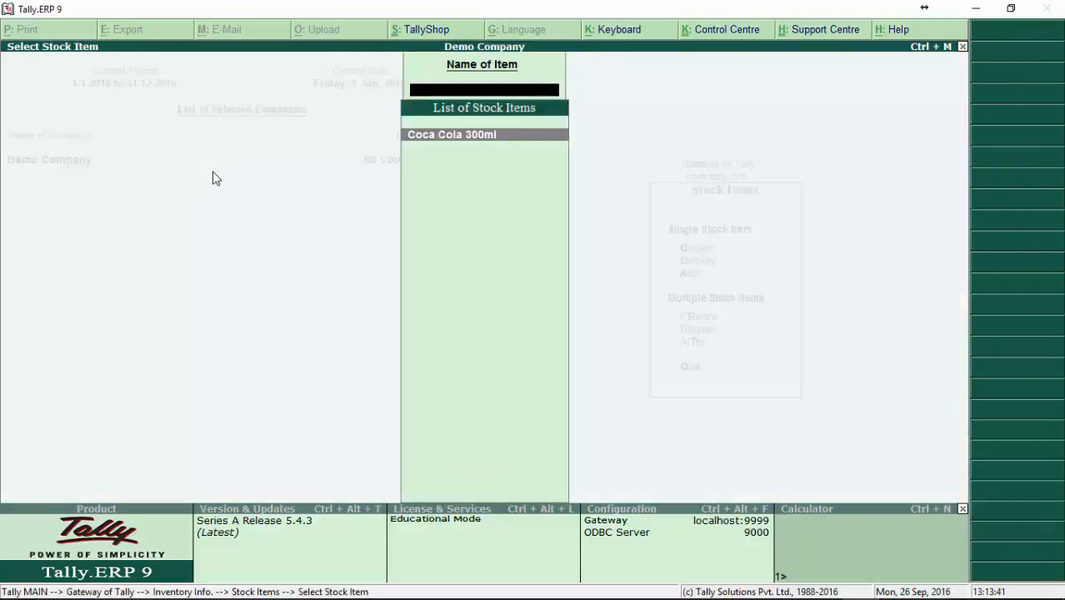
{"action": "key", "text": "Return"}
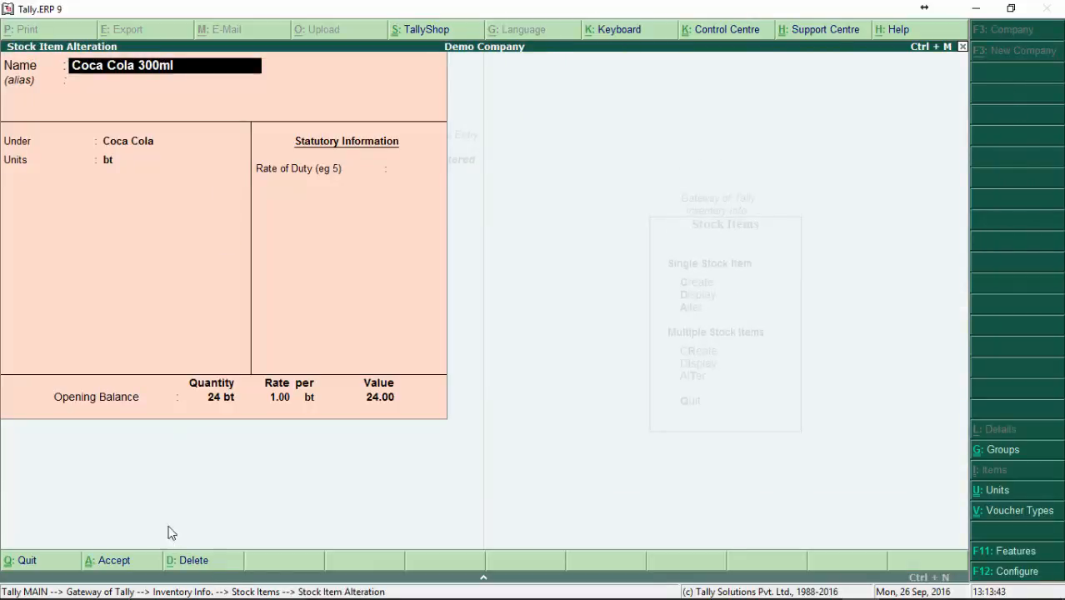
{"action": "left_click", "coordinate": [194, 562]}
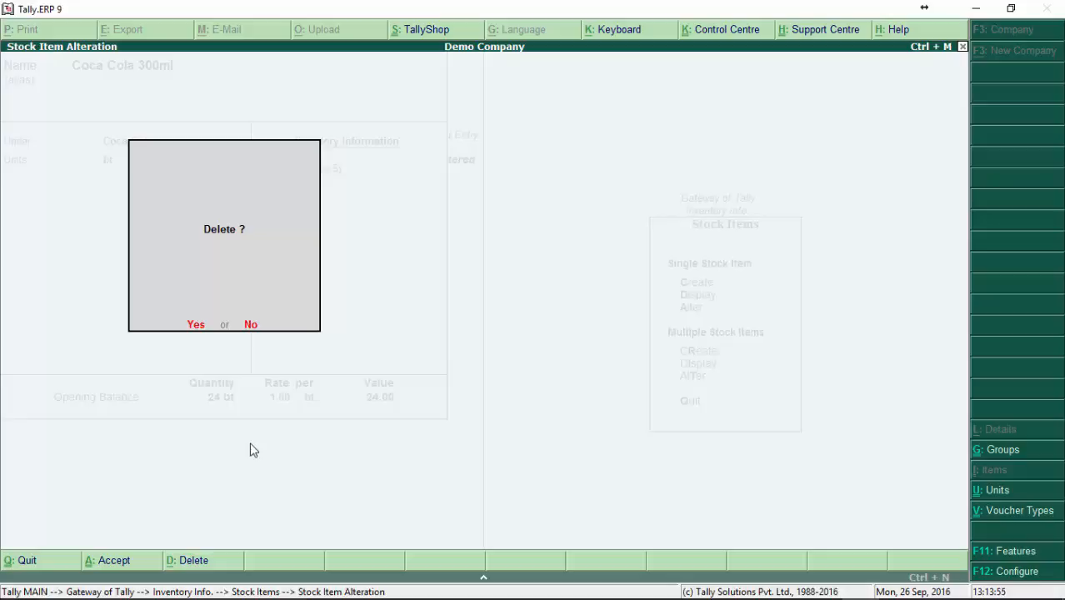
{"action": "key", "text": "n"}
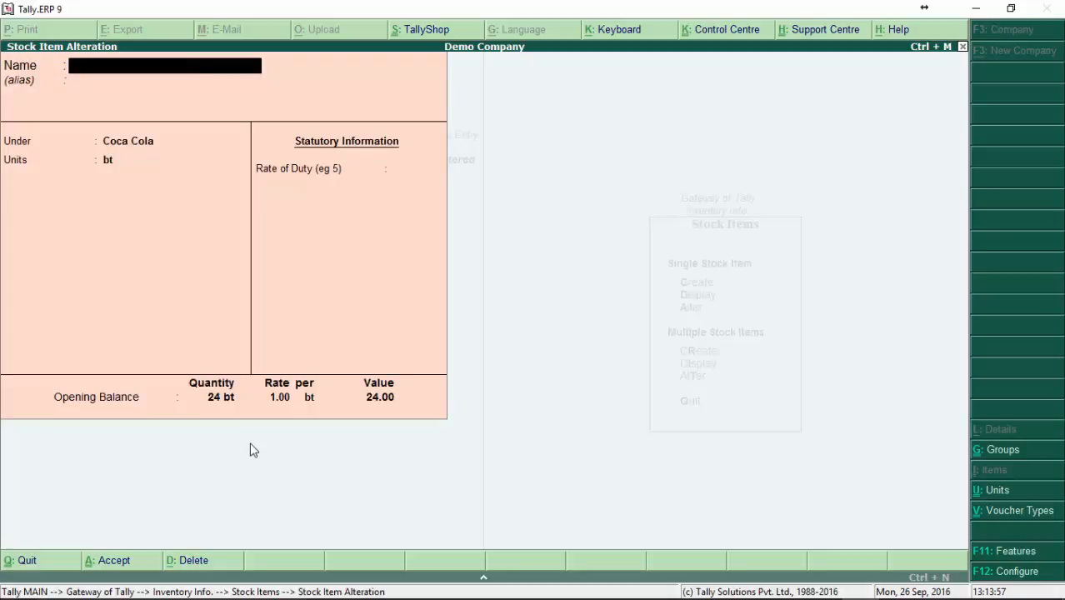
{"action": "key", "text": "Escape"}
{"action": "key", "text": "y"}
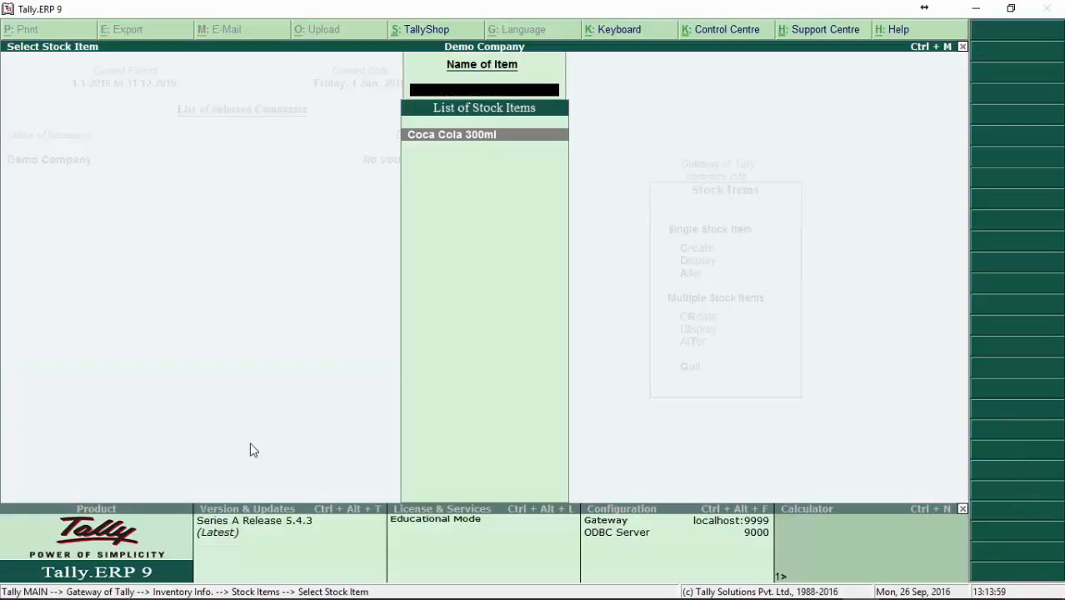
{"action": "key", "text": "Escape"}
Step: Begin creating multiple stock items under the Coca Cola group
{"action": "key", "text": "Down"}
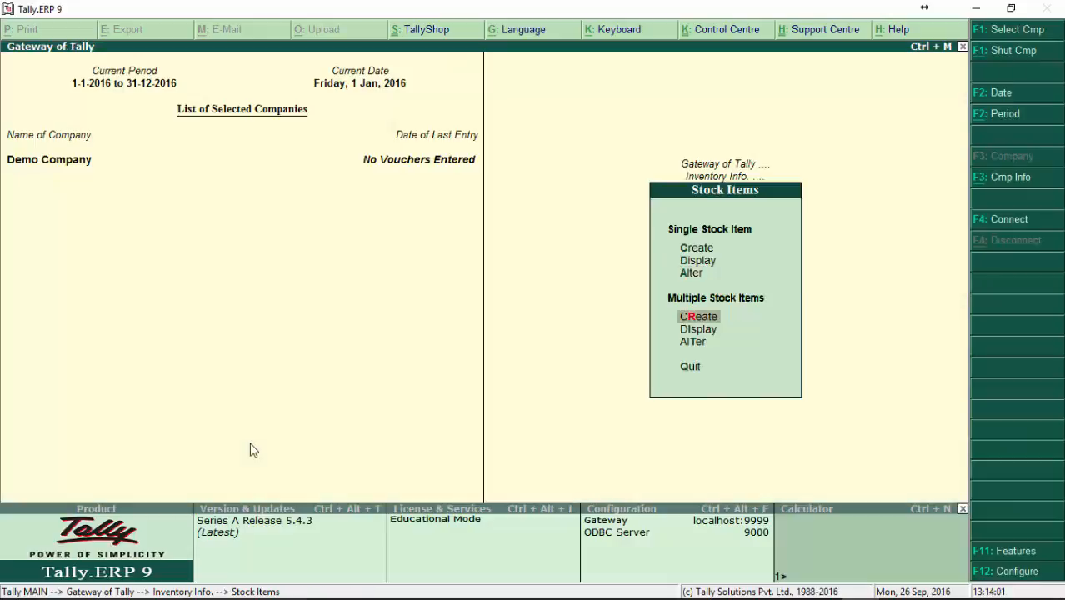
{"action": "key", "text": "Return"}
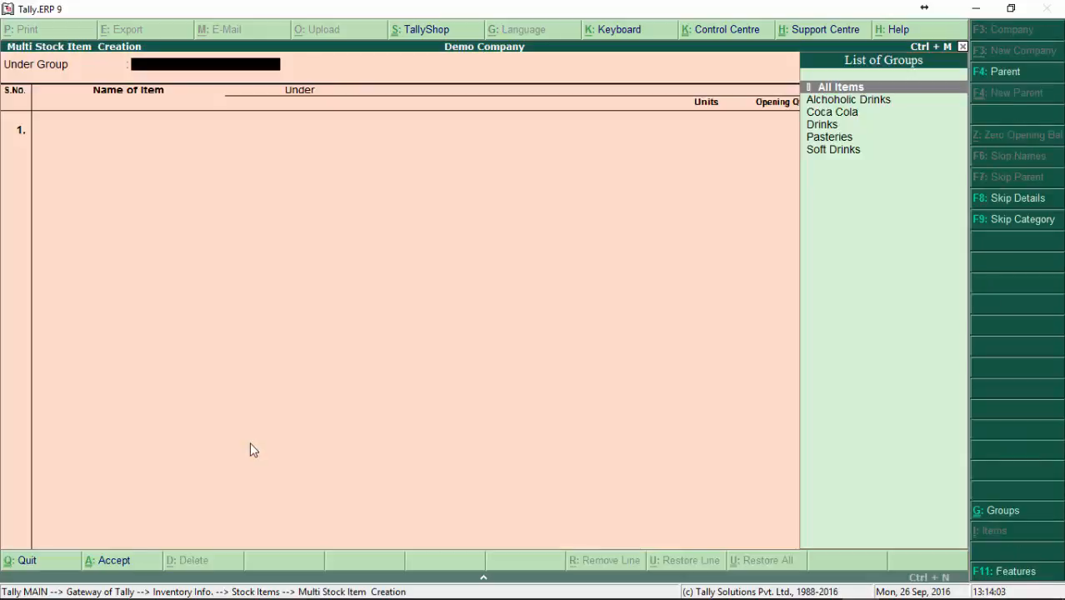
{"action": "key", "text": "Down"}
{"action": "key", "text": "Down"}
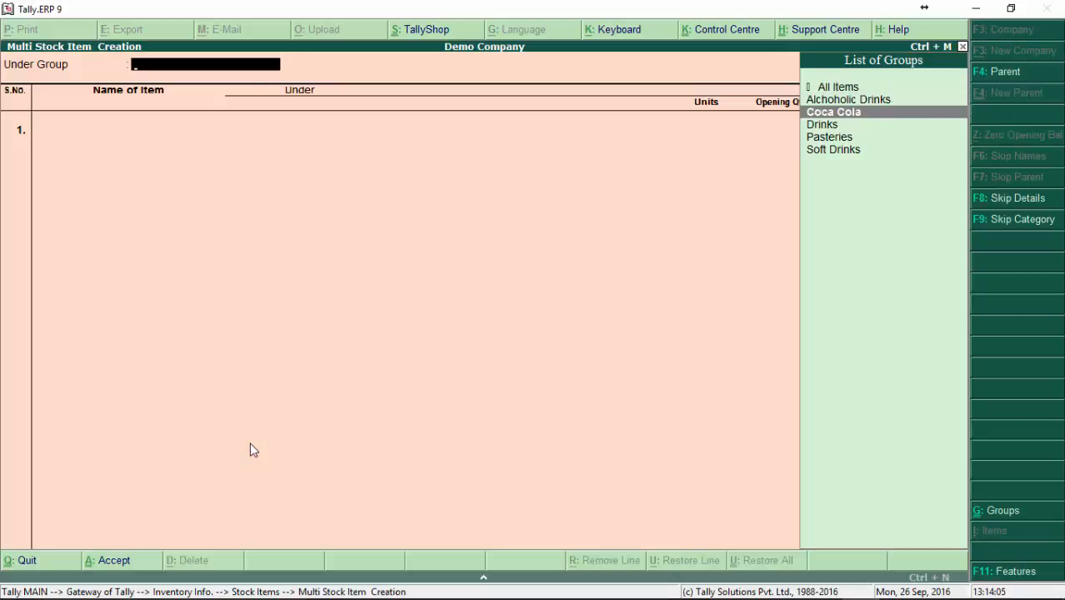
{"action": "key", "text": "Return"}
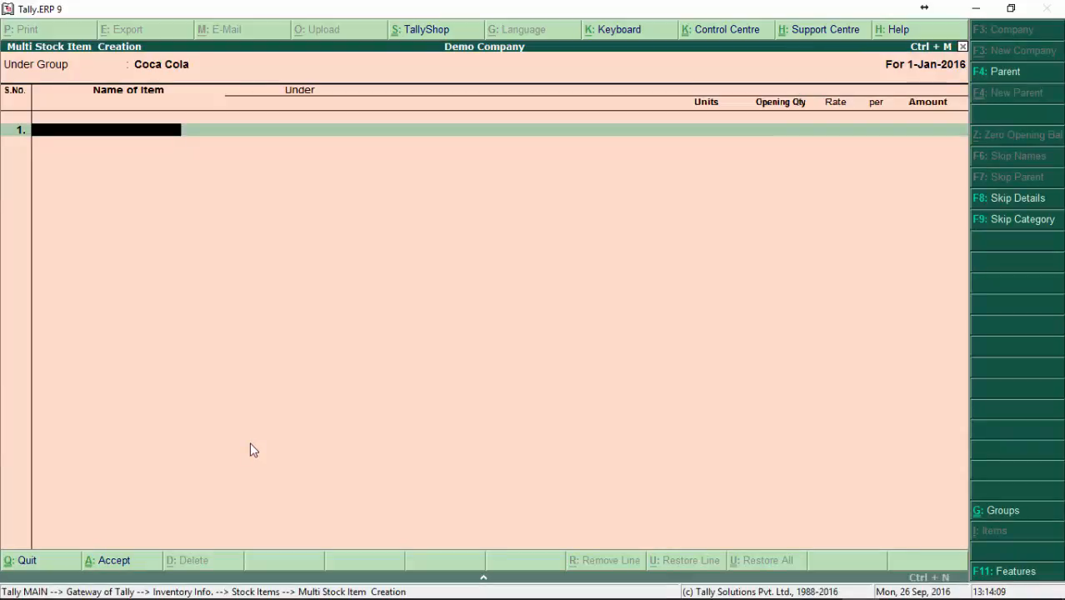
Step: Add Coca Cola 500ml as the first item, with bt as its unit
{"action": "type", "text": "Coc"}
{"action": "key", "text": "BackSpace"}
{"action": "type", "text": "ca Cola"}
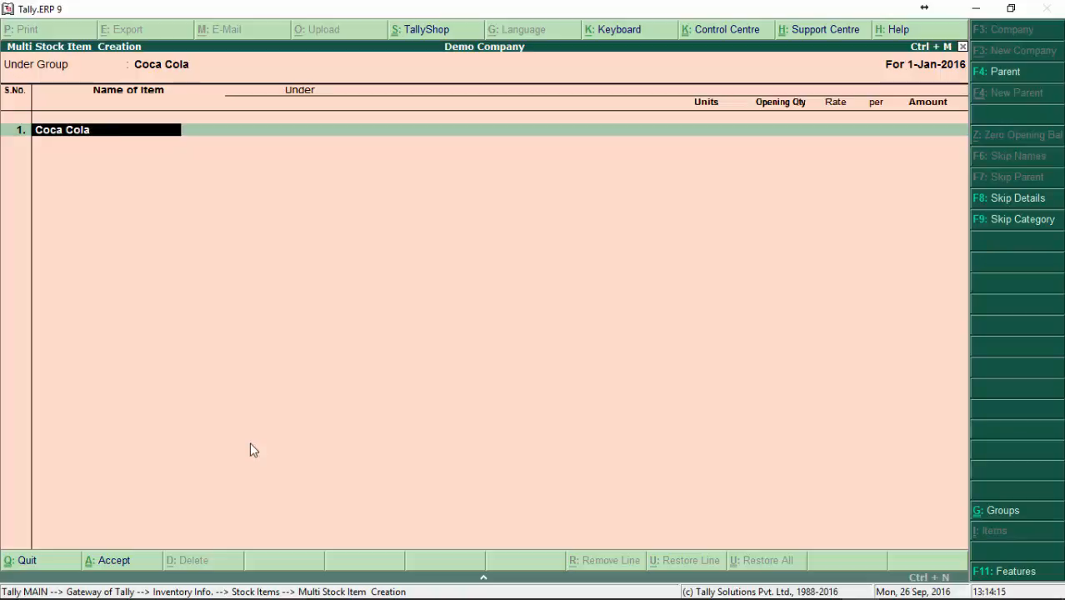
{"action": "type", "text": " 500ml"}
{"action": "key", "text": "Return"}
{"action": "key", "text": "Return"}
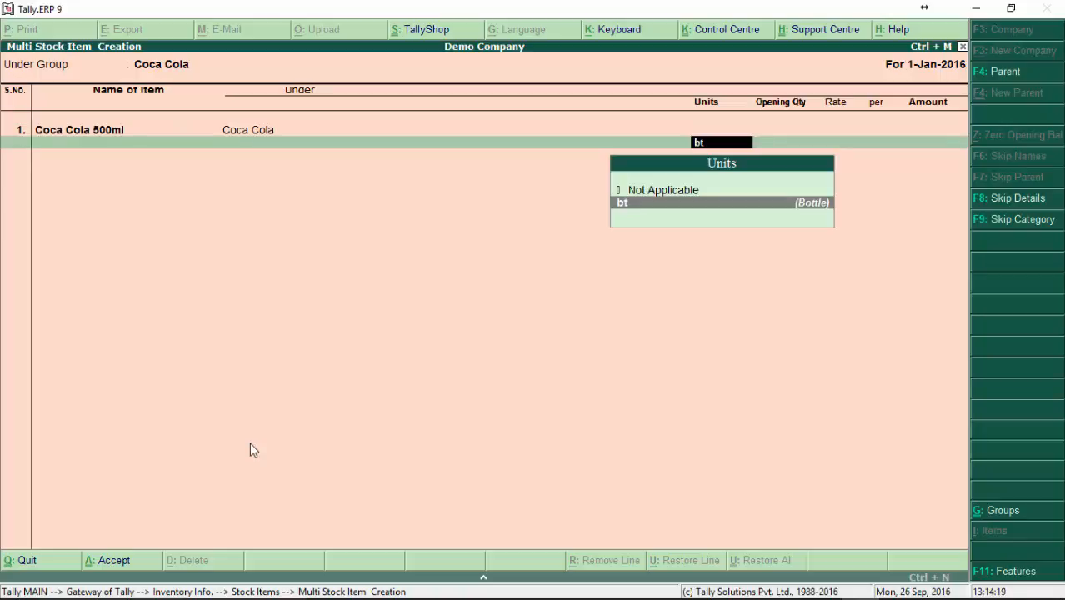
{"action": "key", "text": "Return"}
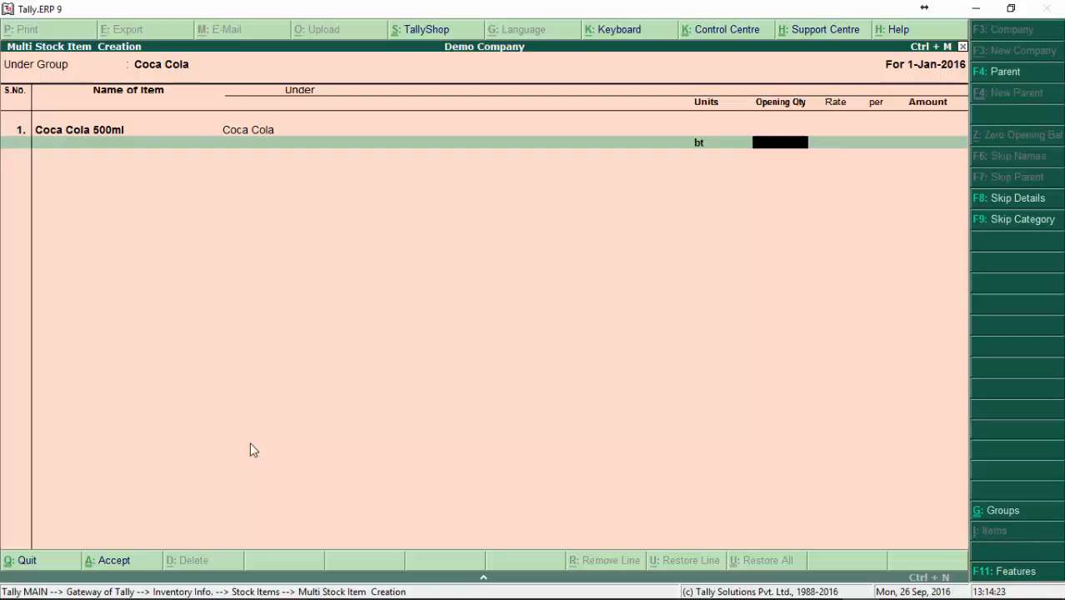
Step: Give Coca Cola 500ml an opening quantity of 24 bt at a rate of 1.50 per bt
{"action": "type", "text": "24"}
{"action": "key", "text": "Return"}
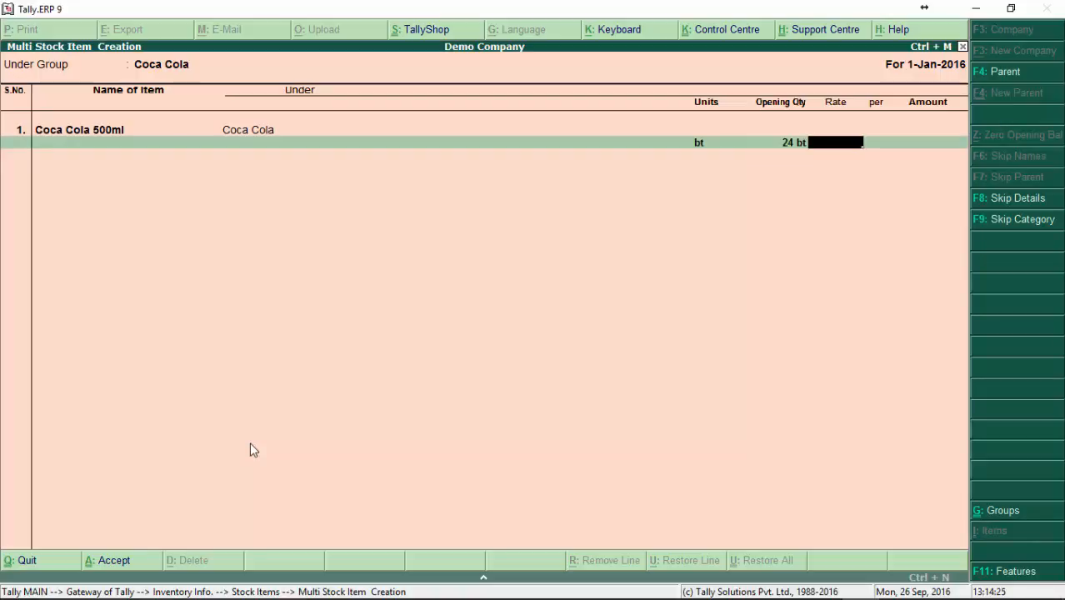
{"action": "type", "text": "1.5"}
{"action": "key", "text": "Return"}
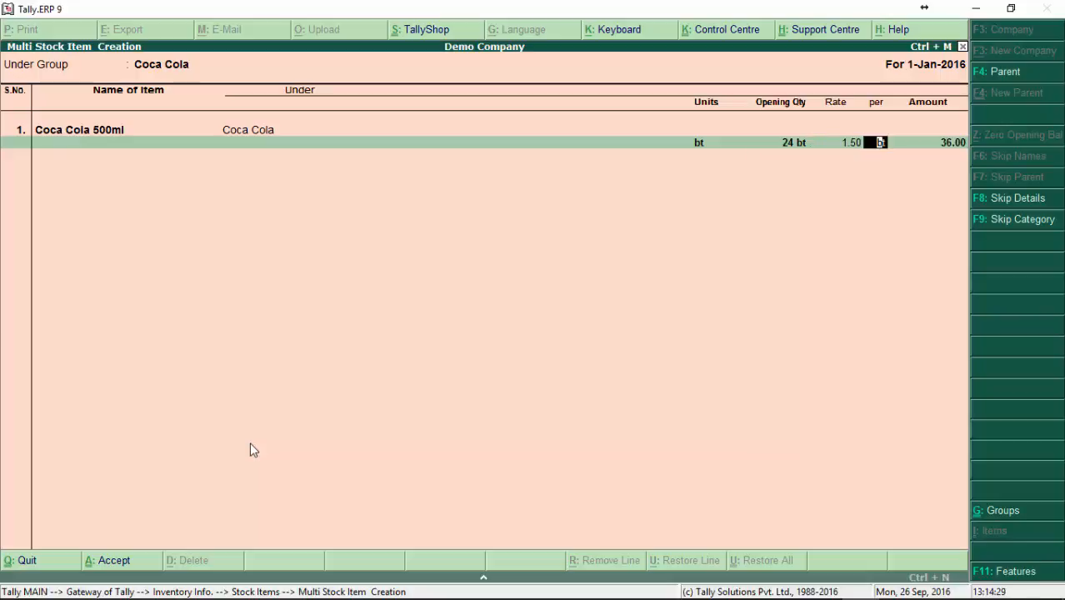
{"action": "key", "text": "Return"}
Step: Add Coca Cola 1lt as the second item, with bt as its unit
{"action": "key", "text": "Return"}
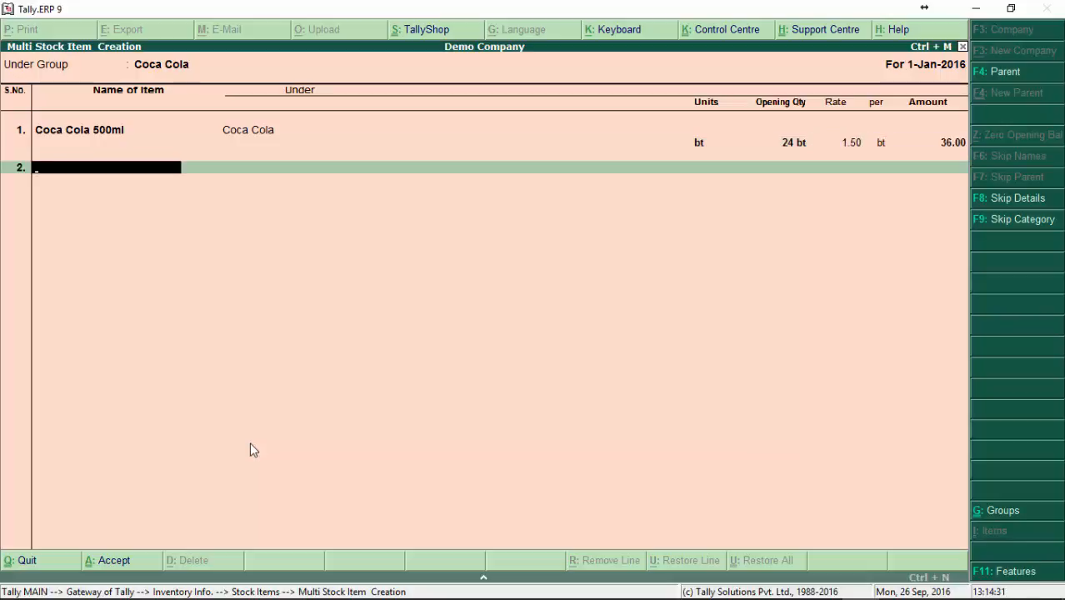
{"action": "type", "text": "Coca Cola"}
{"action": "key", "text": "Return"}
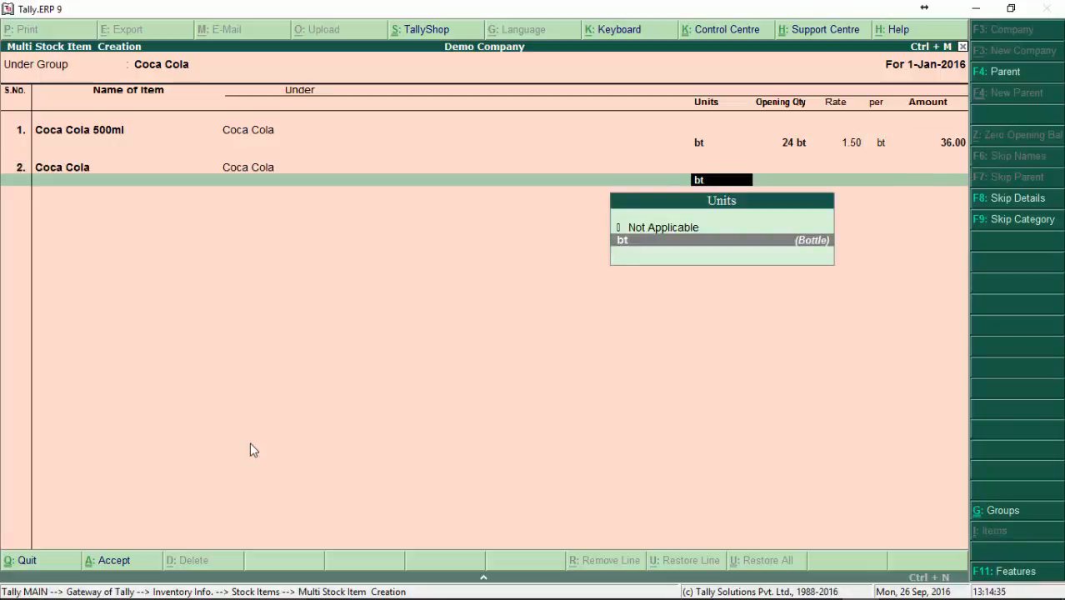
{"action": "key", "text": "BackSpace"}
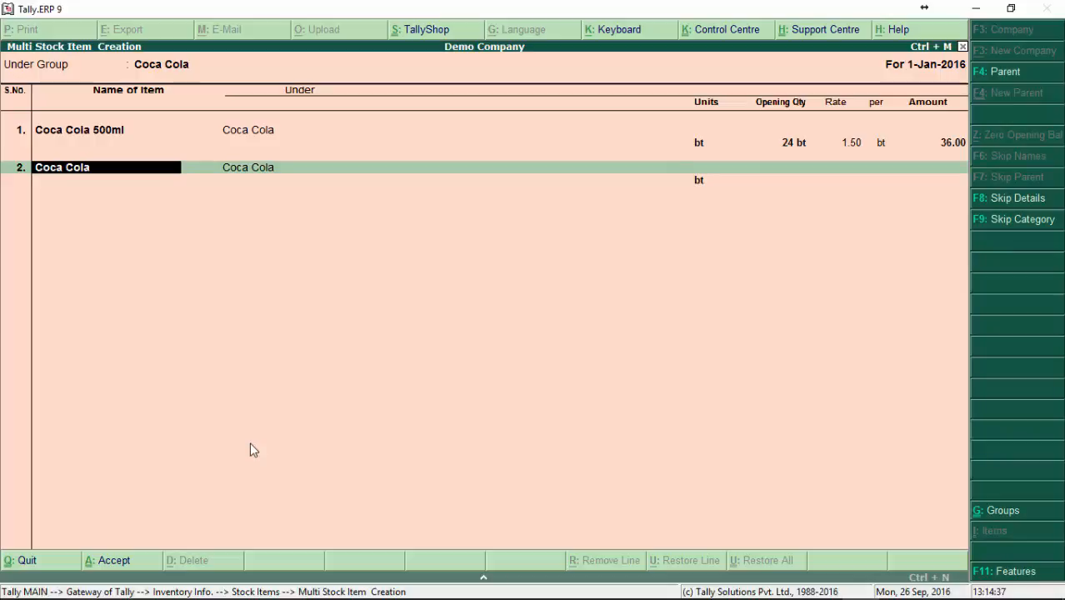
{"action": "type", "text": "1lt"}
{"action": "key", "text": "Return"}
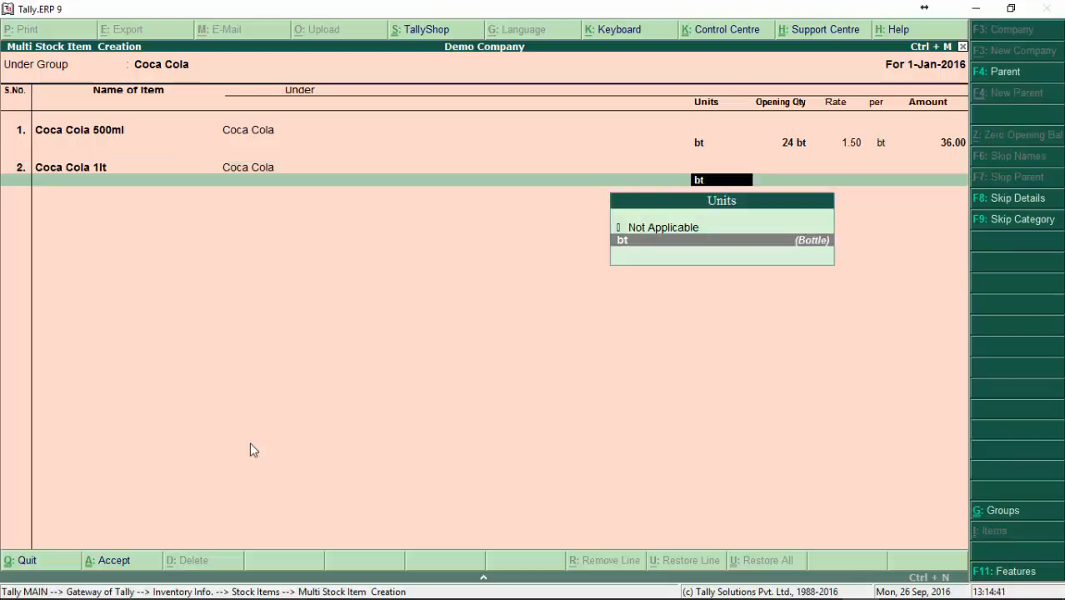
{"action": "key", "text": "Return"}
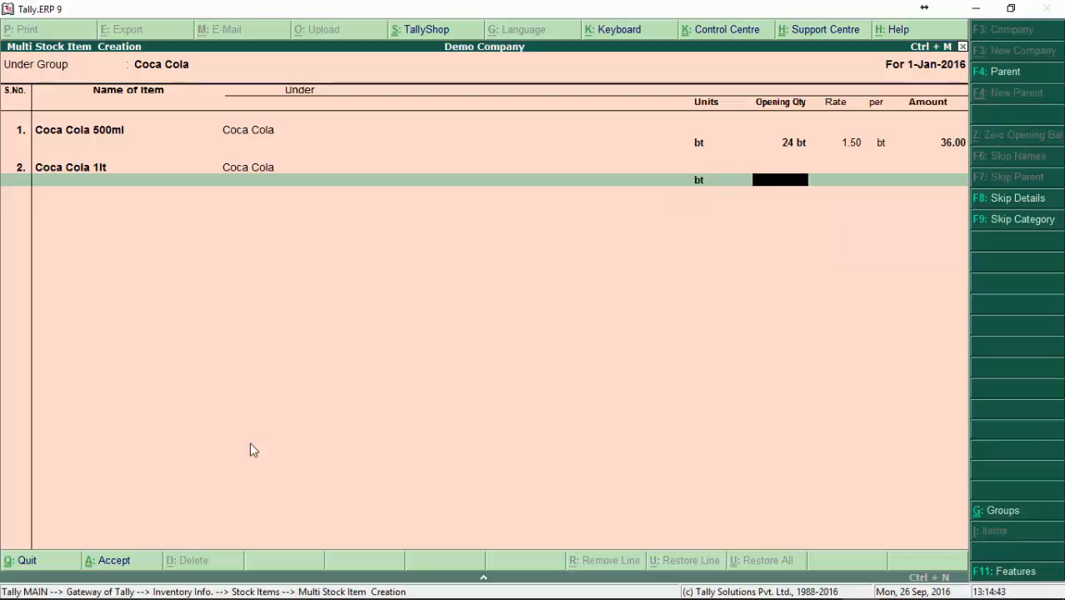
Step: Give Coca Cola 1lt an opening quantity of 24 bt at a rate of 2.00 per bt, and save the batch of items
{"action": "type", "text": "24"}
{"action": "key", "text": "Return"}
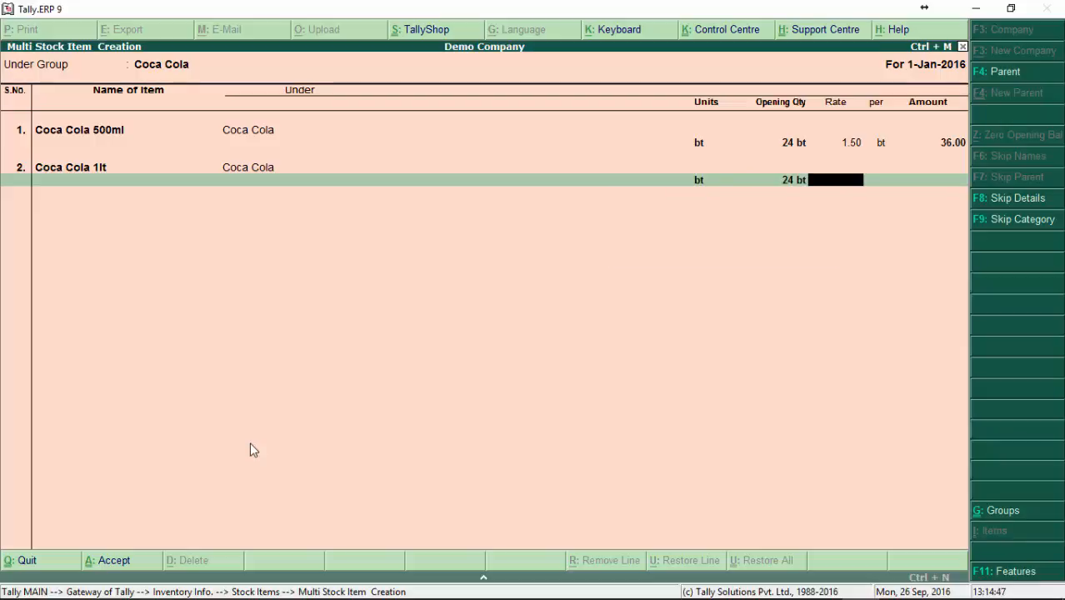
{"action": "type", "text": "2"}
{"action": "key", "text": "Return"}
{"action": "key", "text": "Return"}
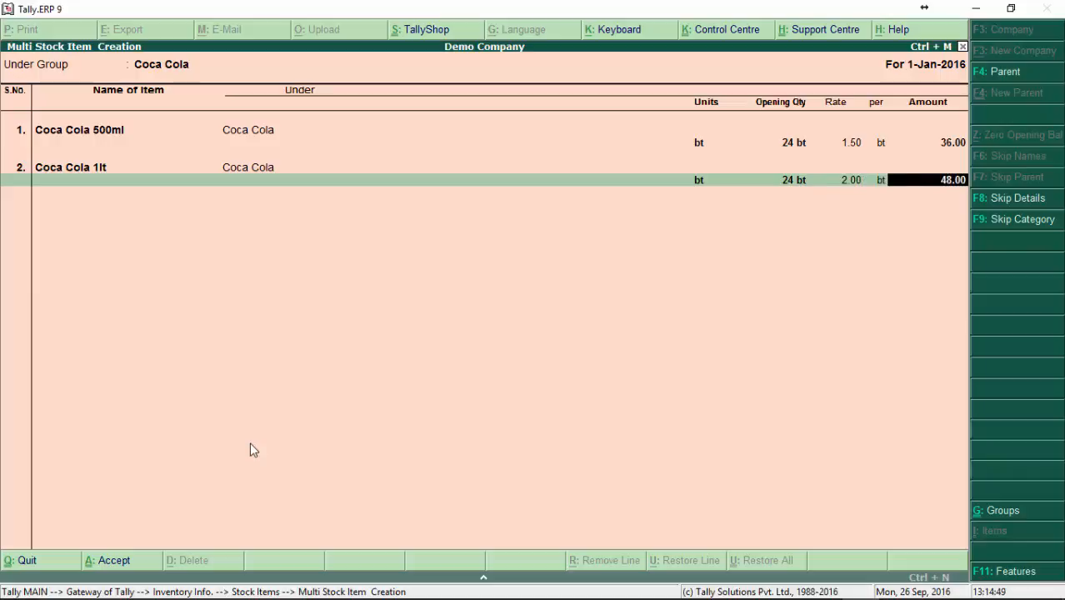
{"action": "key", "text": "Return"}
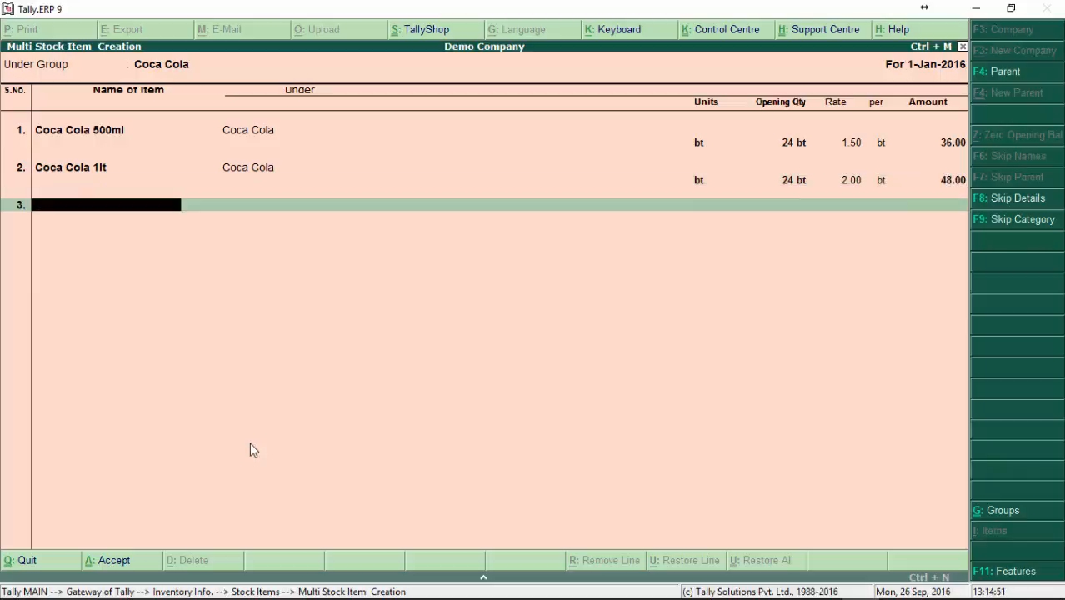
{"action": "key", "text": "Return"}
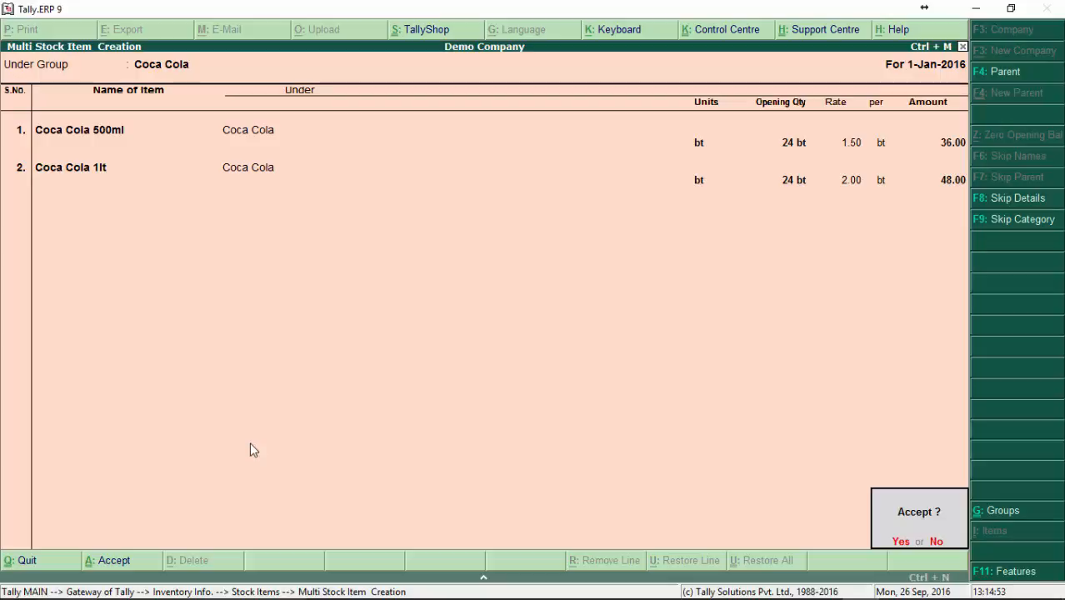
{"action": "key", "text": "Return"}
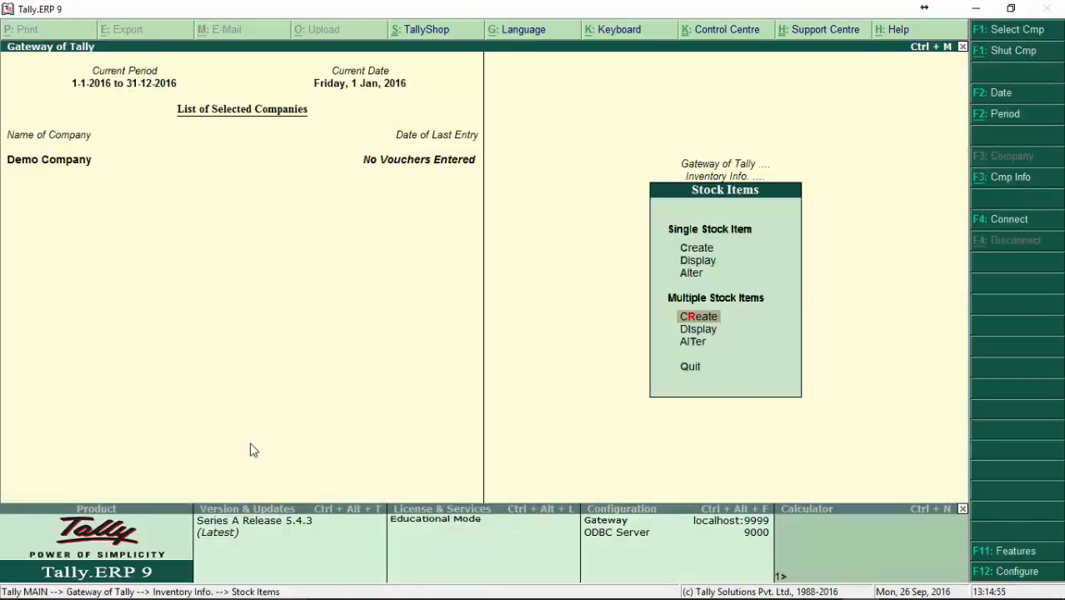
Step: Display the multiple stock items in the Coca Cola group to review their units and opening balances, and close the list
{"action": "key", "text": "Down"}
{"action": "key", "text": "Return"}
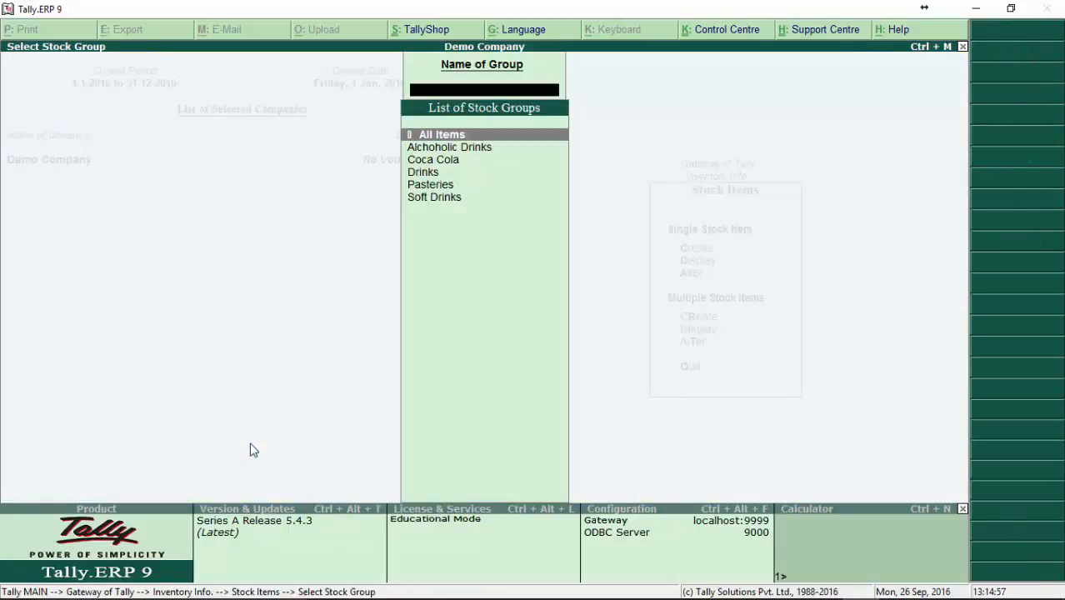
{"action": "key", "text": "Down"}
{"action": "key", "text": "Down"}
{"action": "key", "text": "Return"}
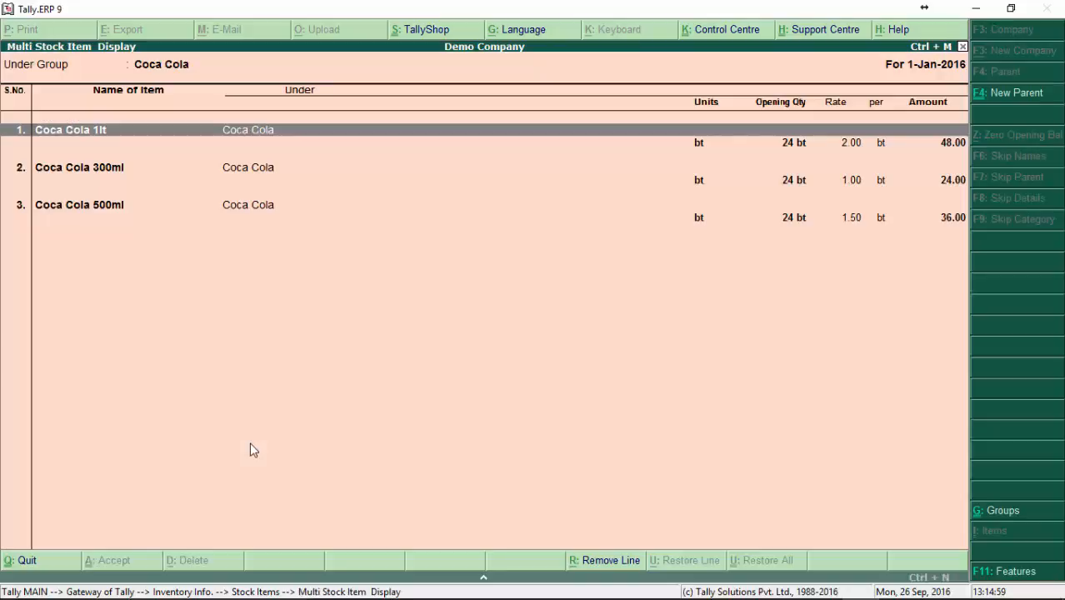
{"action": "key", "text": "Escape"}
{"action": "key", "text": "Down"}
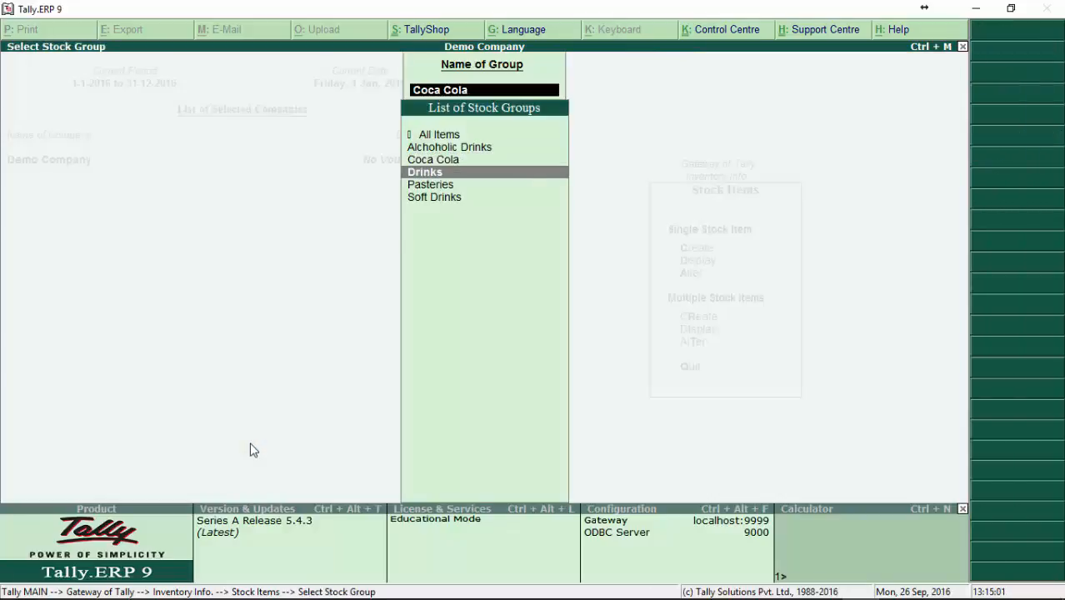
{"action": "key", "text": "Escape"}
{"action": "key", "text": "Escape"}
Step: Open the Coca Cola group's stock items for multiple alteration and leave without making changes
{"action": "key", "text": "Down"}
{"action": "key", "text": "Return"}
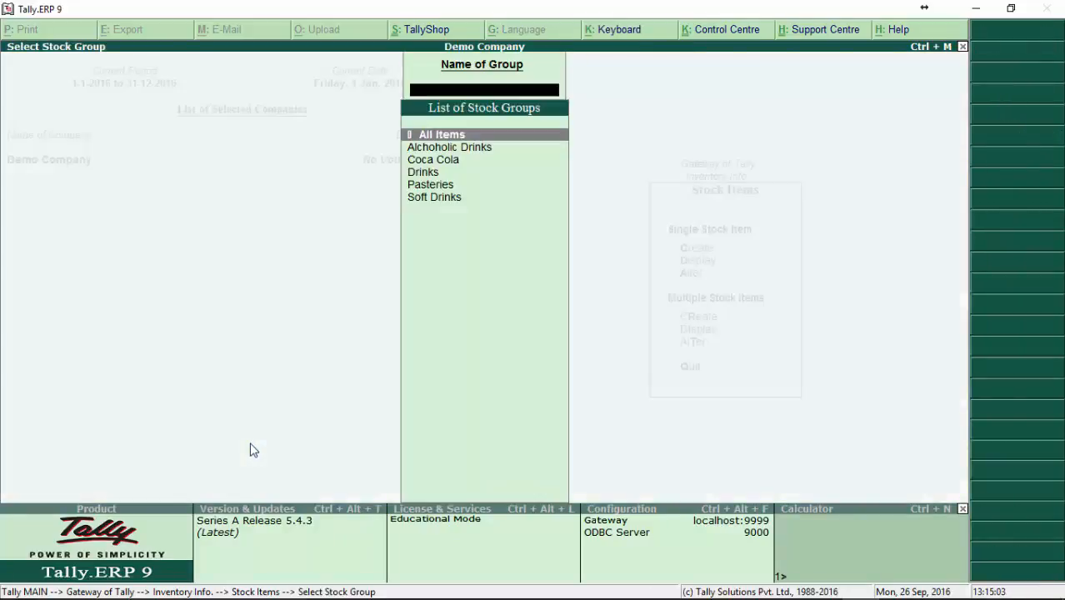
{"action": "key", "text": "Down"}
{"action": "key", "text": "Down"}
{"action": "key", "text": "Return"}
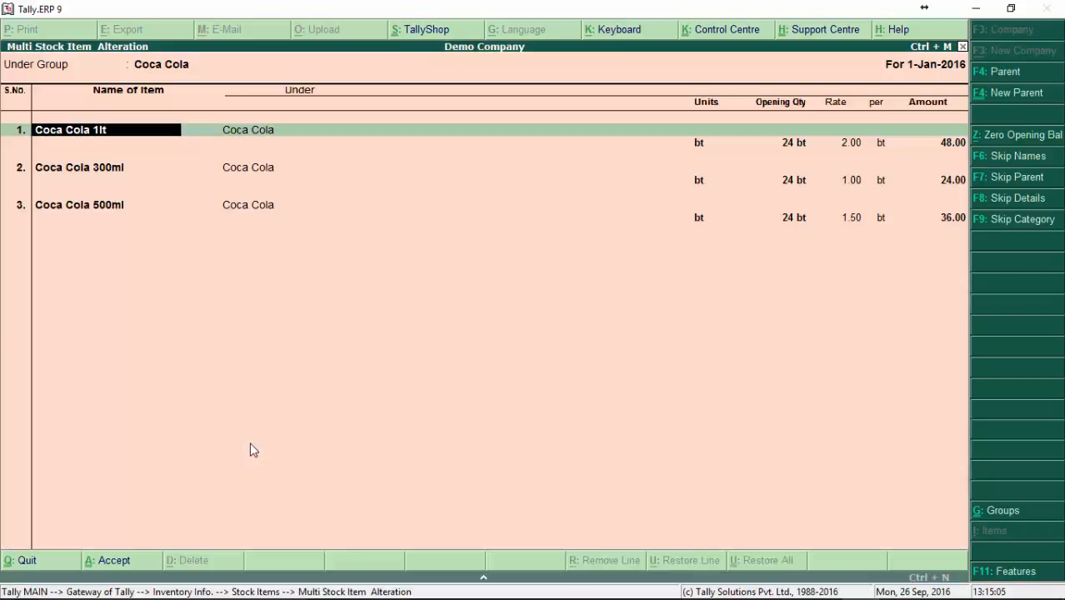
{"action": "key", "text": "Escape"}
{"action": "key", "text": "y"}
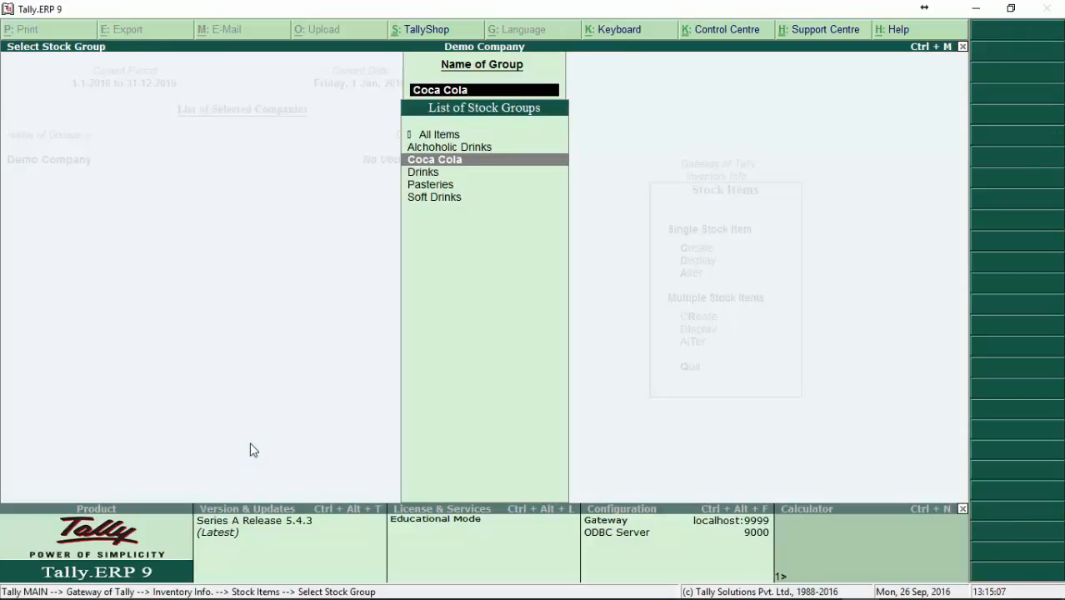
{"action": "key", "text": "Down"}
{"action": "key", "text": "Down"}
{"action": "key", "text": "Down"}
{"action": "key", "text": "Escape"}
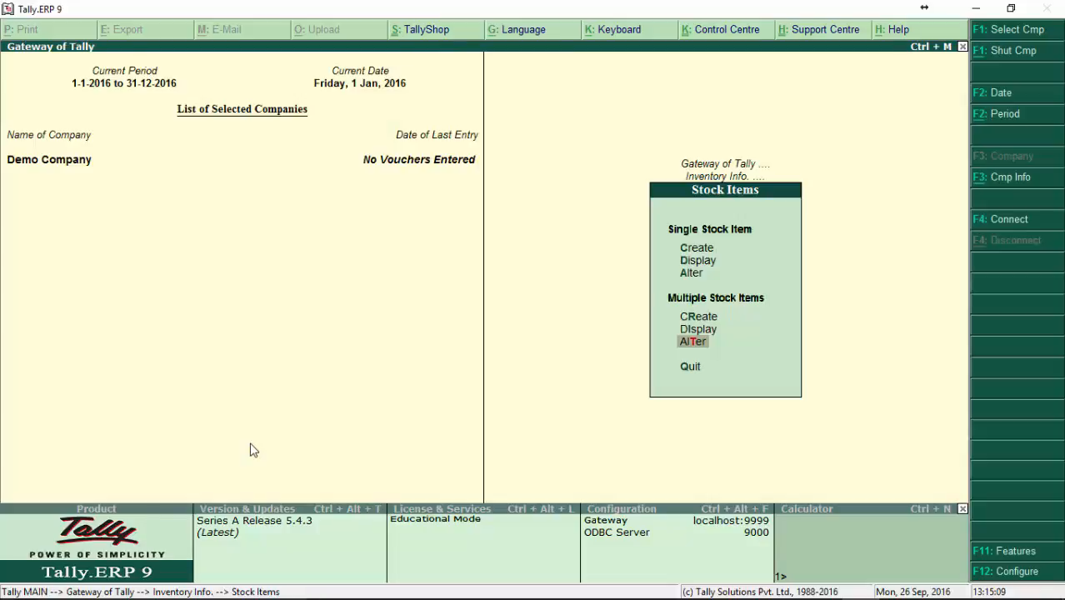
{"action": "key", "text": "Escape"}
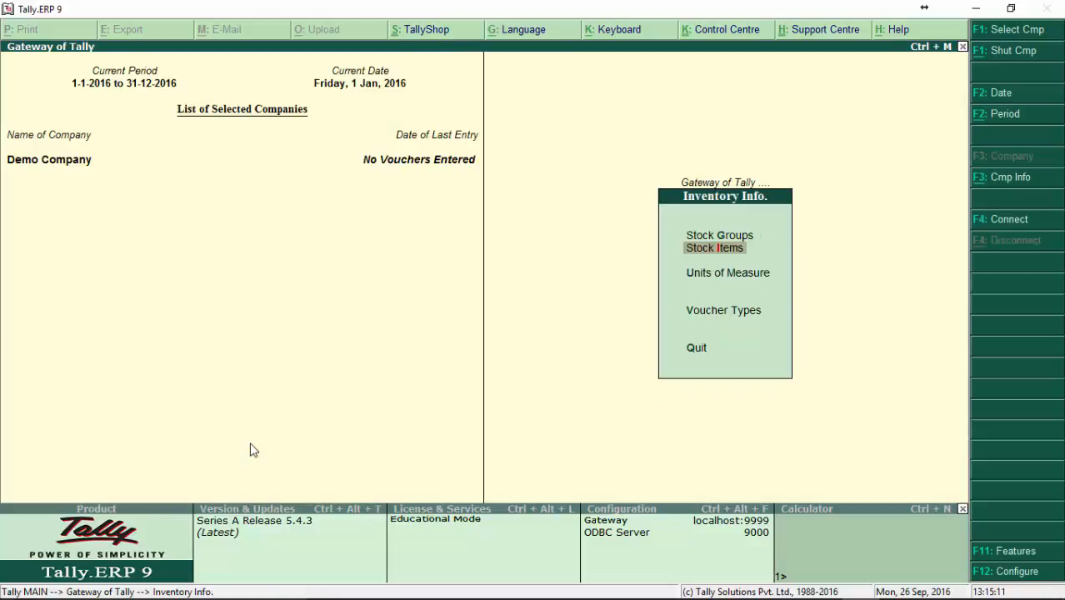
{"action": "key", "text": "Down"}
{"action": "key", "text": "Return"}
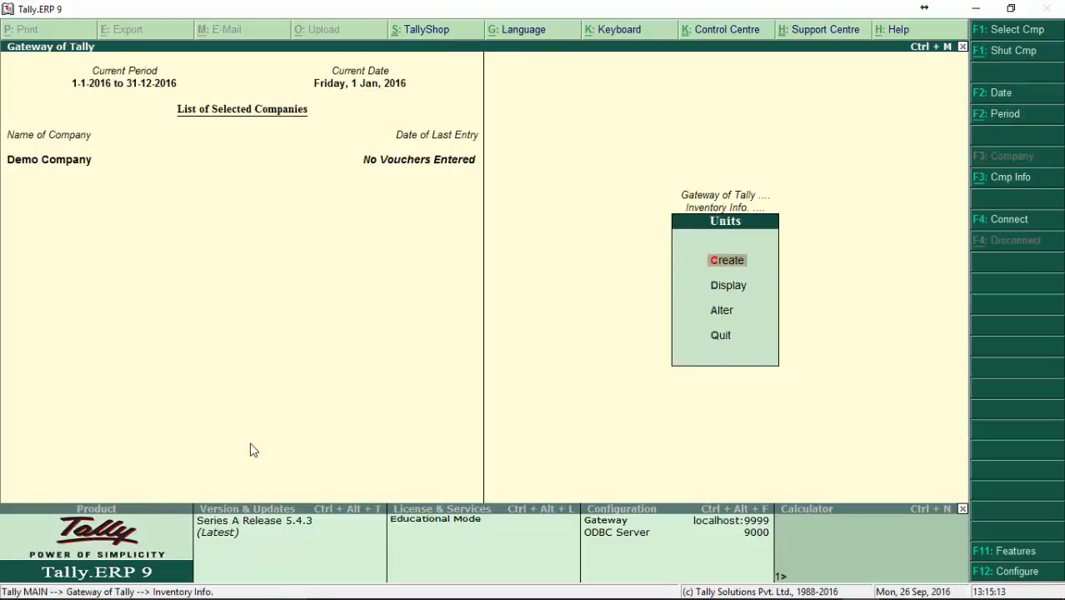
{"action": "key", "text": "Down"}
{"action": "key", "text": "Down"}
{"action": "key", "text": "Down"}
{"action": "key", "text": "Up"}
{"action": "key", "text": "Up"}
{"action": "key", "text": "Up"}
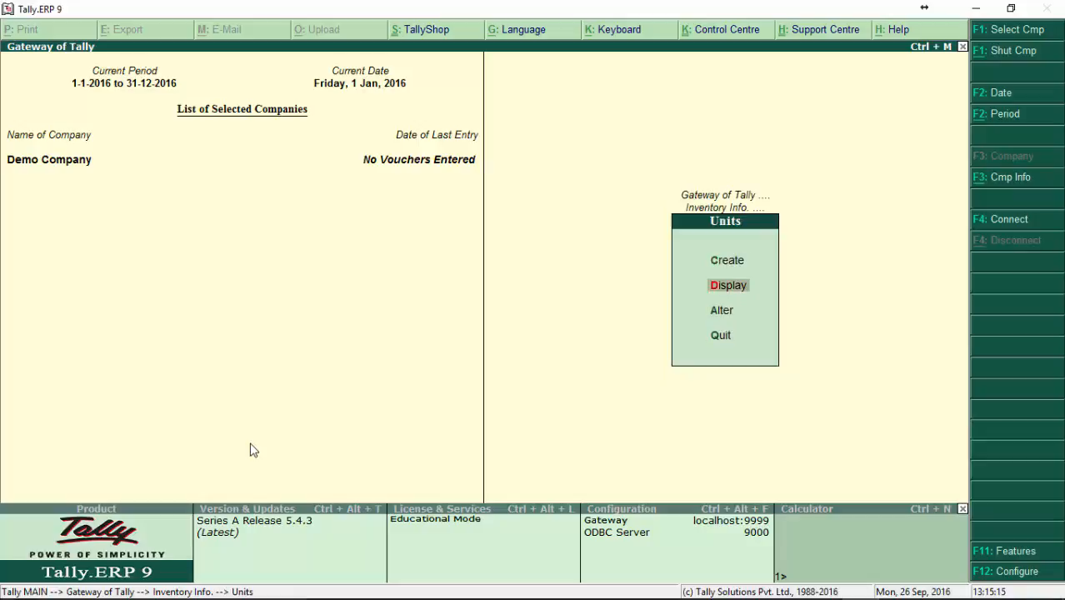
{"action": "key", "text": "Escape"}
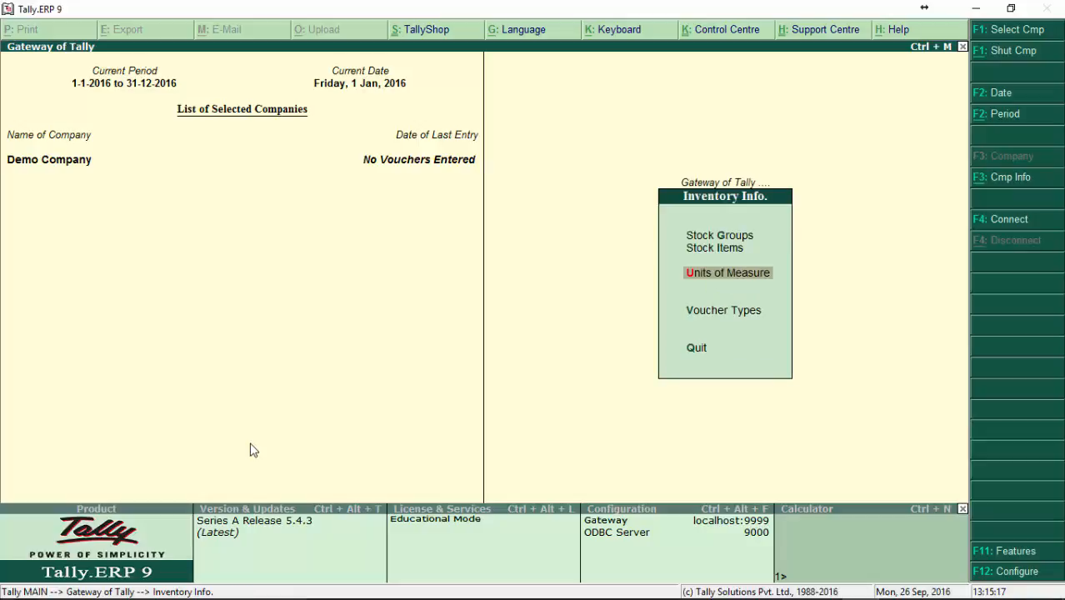
{"action": "key", "text": "Up"}
{"action": "key", "text": "Return"}
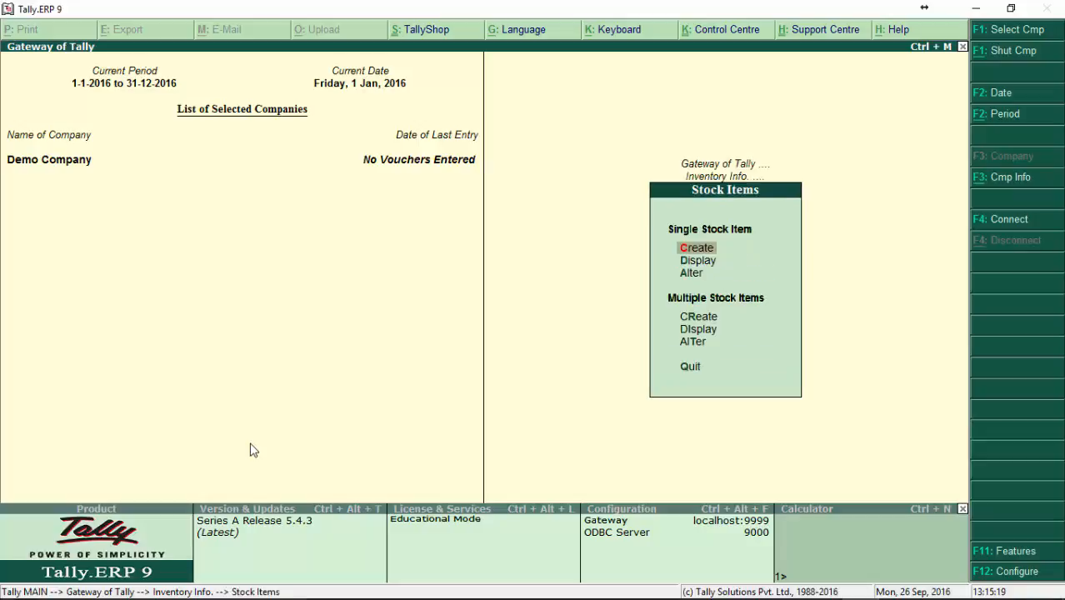
{"action": "key", "text": "Escape"}
{"action": "key", "text": "Down"}
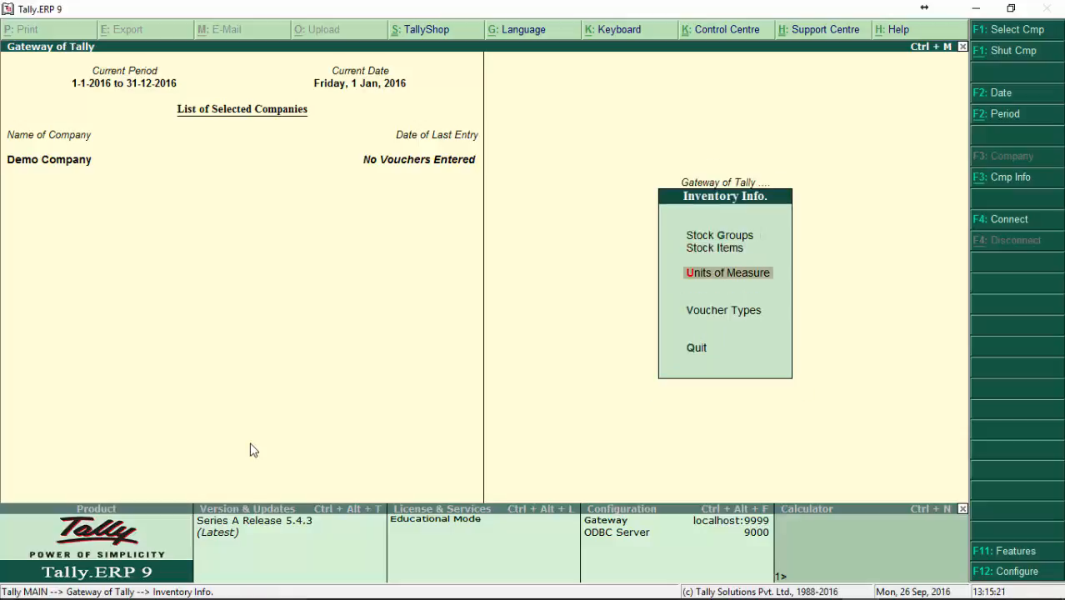
Step: Check which units of measure already exist in the company
{"action": "key", "text": "Return"}
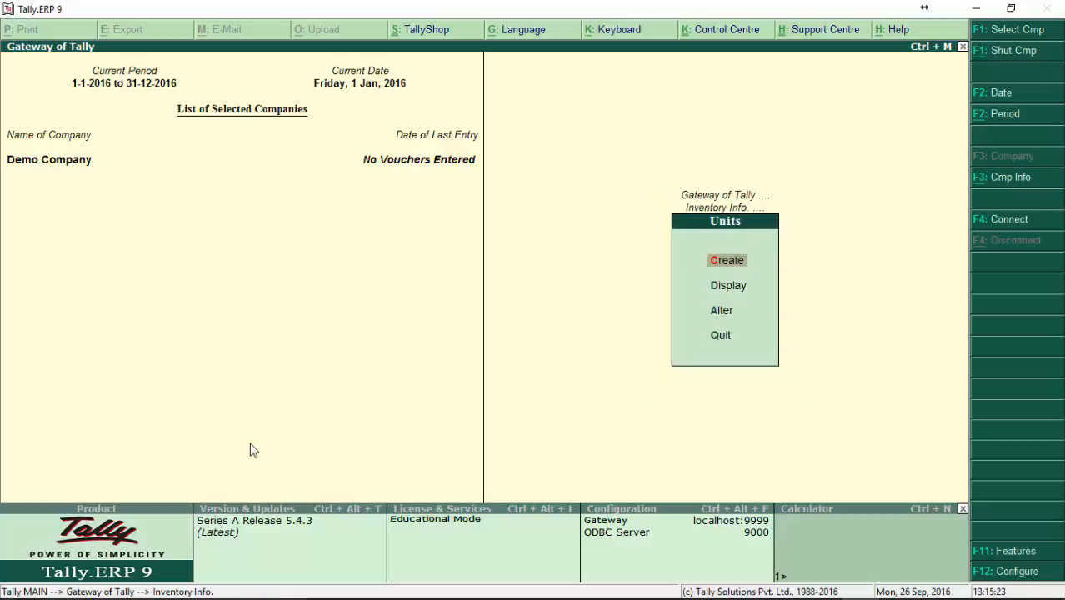
{"action": "key", "text": "Down"}
{"action": "key", "text": "Down"}
{"action": "key", "text": "Up"}
{"action": "key", "text": "Up"}
{"action": "key", "text": "Down"}
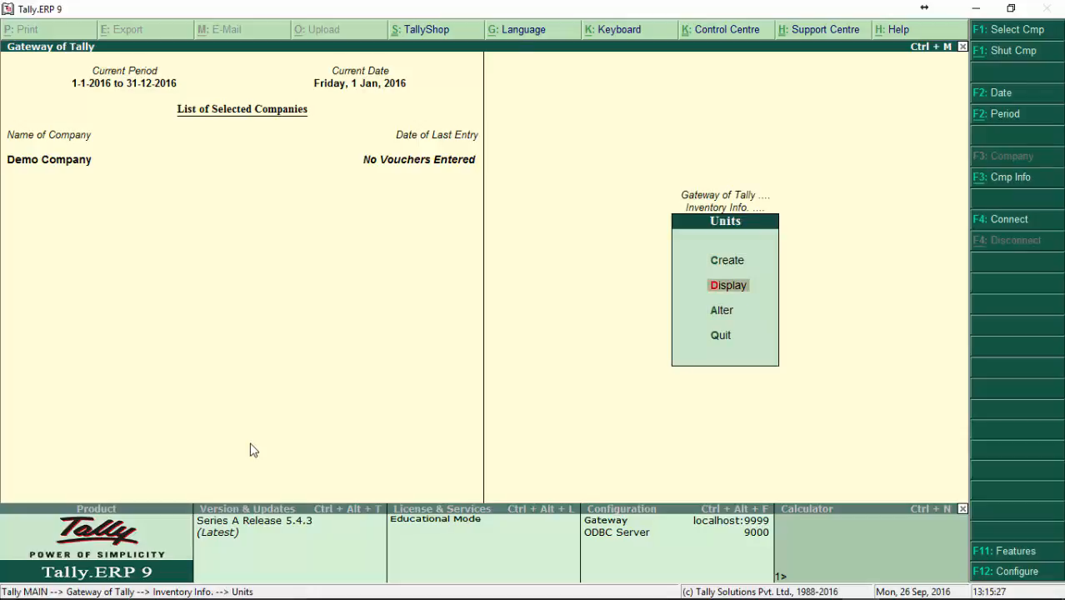
{"action": "key", "text": "Return"}
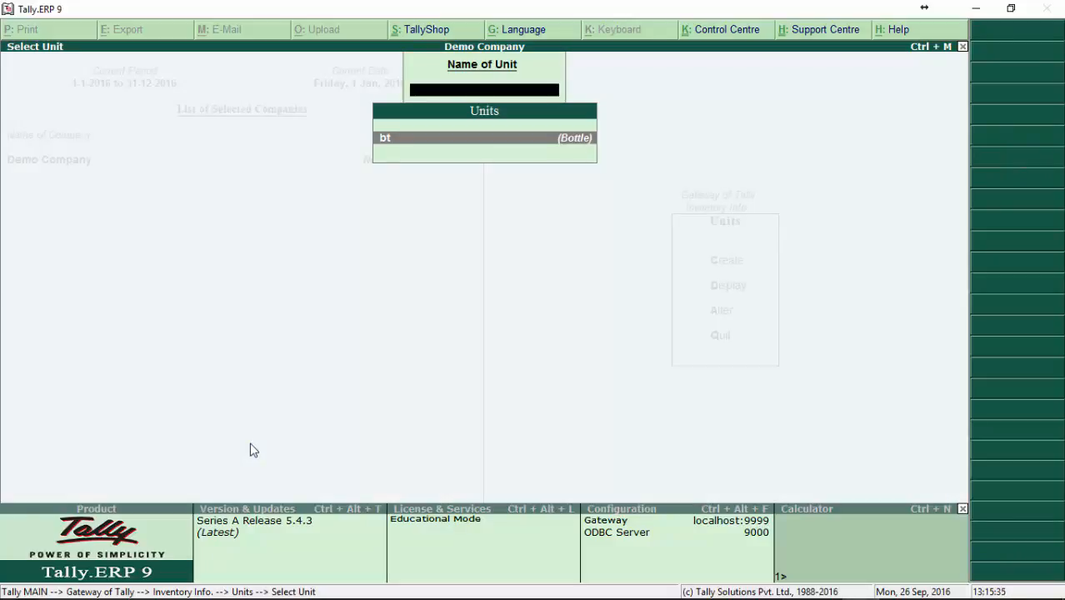
{"action": "key", "text": "Escape"}
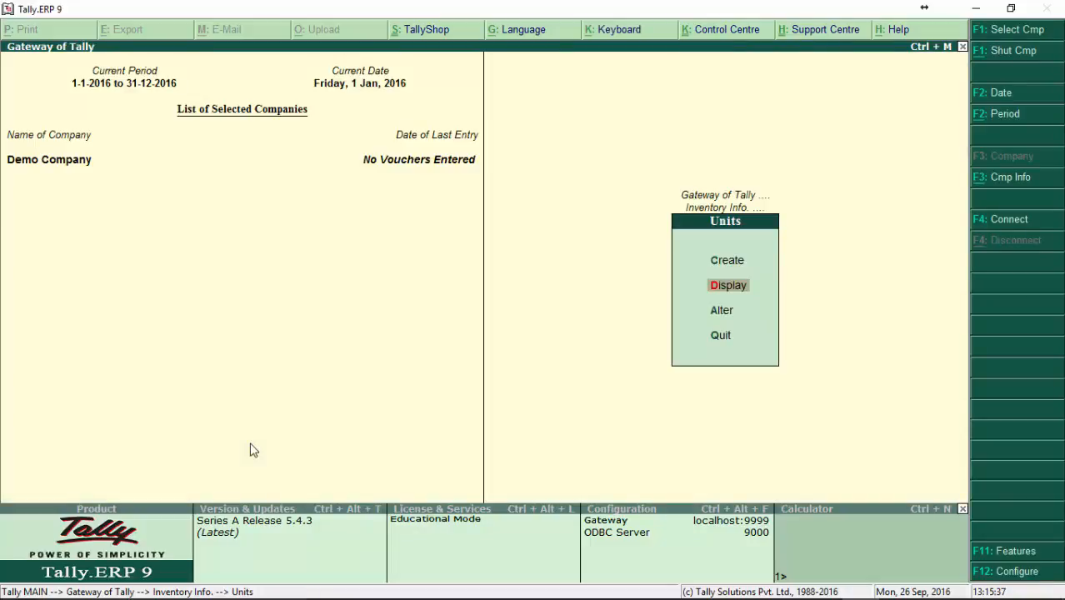
{"action": "key", "text": "Up"}
{"action": "key", "text": "Return"}
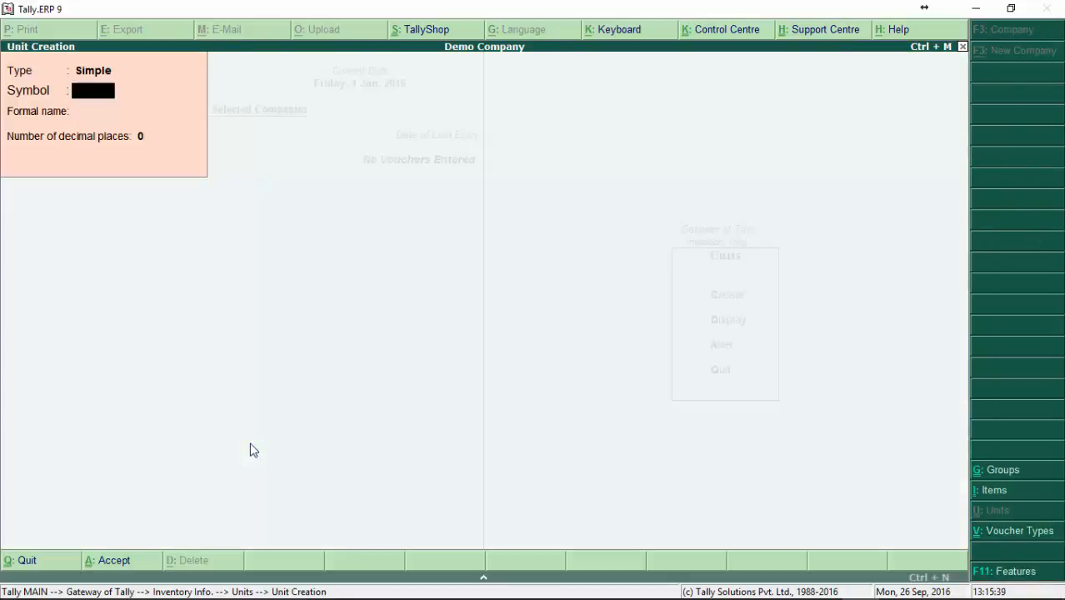
{"action": "key", "text": "BackSpace"}
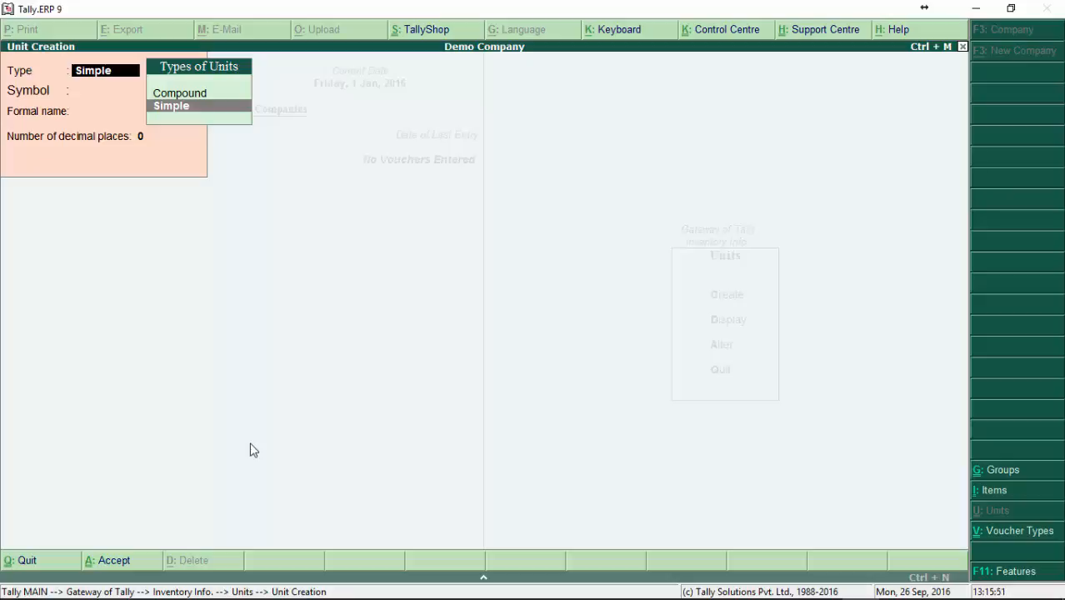
{"action": "key", "text": "Up"}
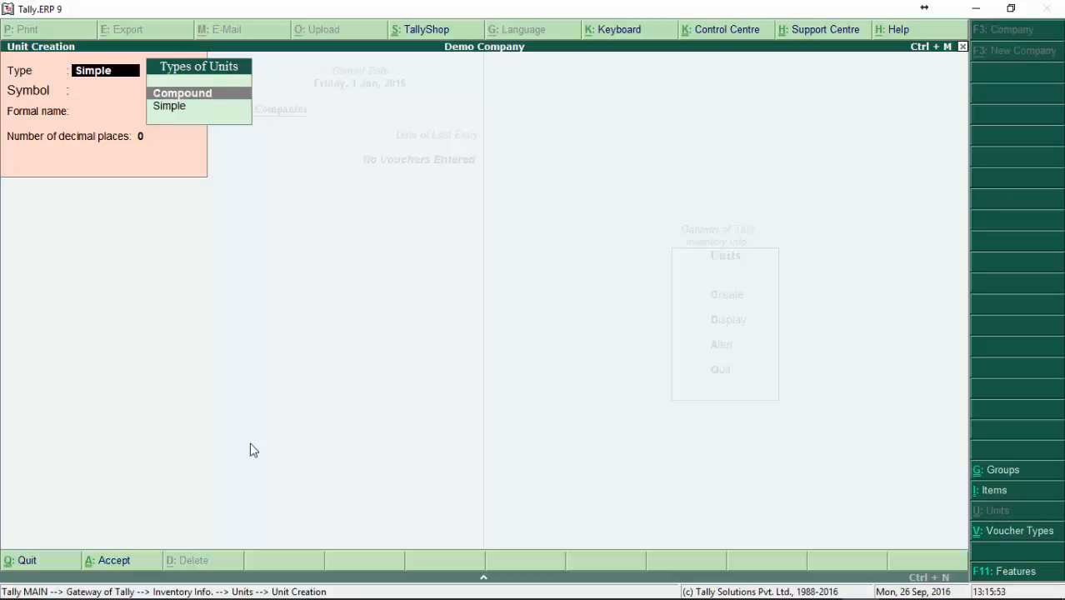
{"action": "key", "text": "Return"}
{"action": "key", "text": "Return"}
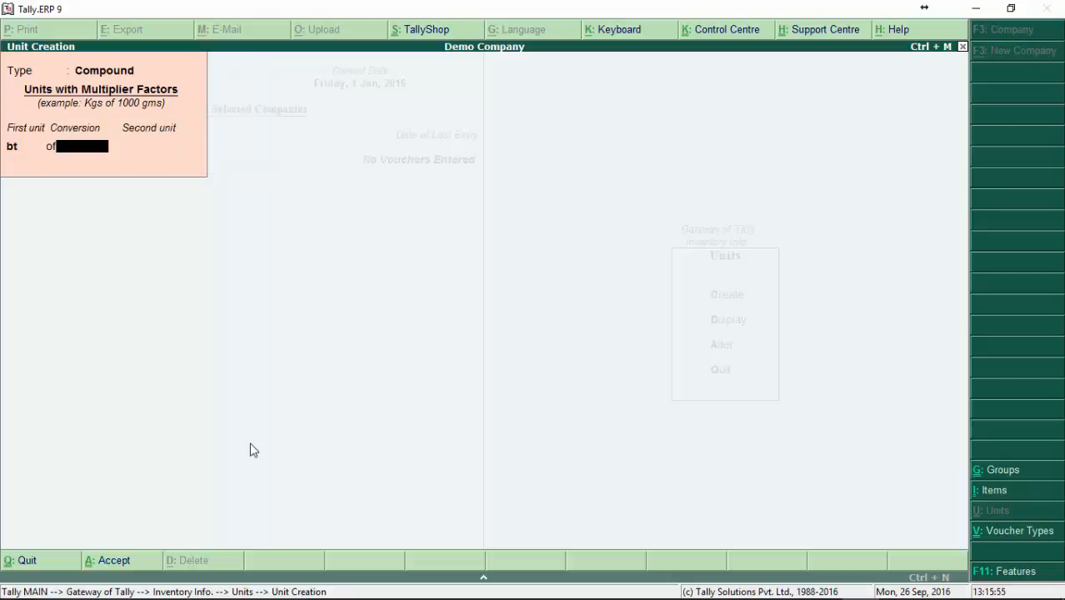
{"action": "key", "text": "BackSpace"}
{"action": "key", "text": "Escape"}
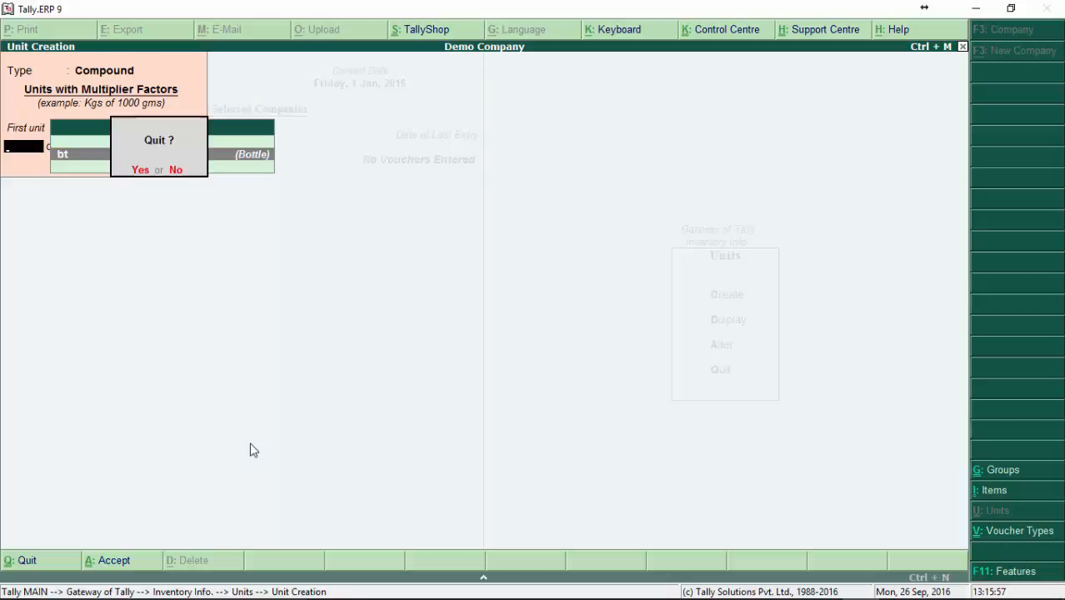
{"action": "key", "text": "Return"}
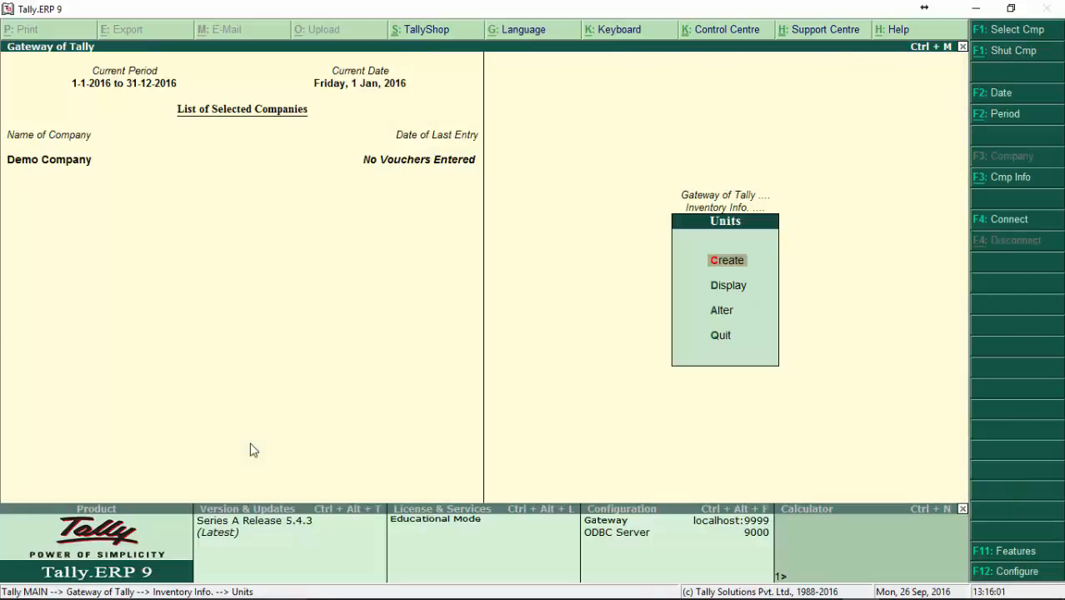
Step: Enter a new simple unit of measure with the symbol crt and the formal name Crate
{"action": "key", "text": "Return"}
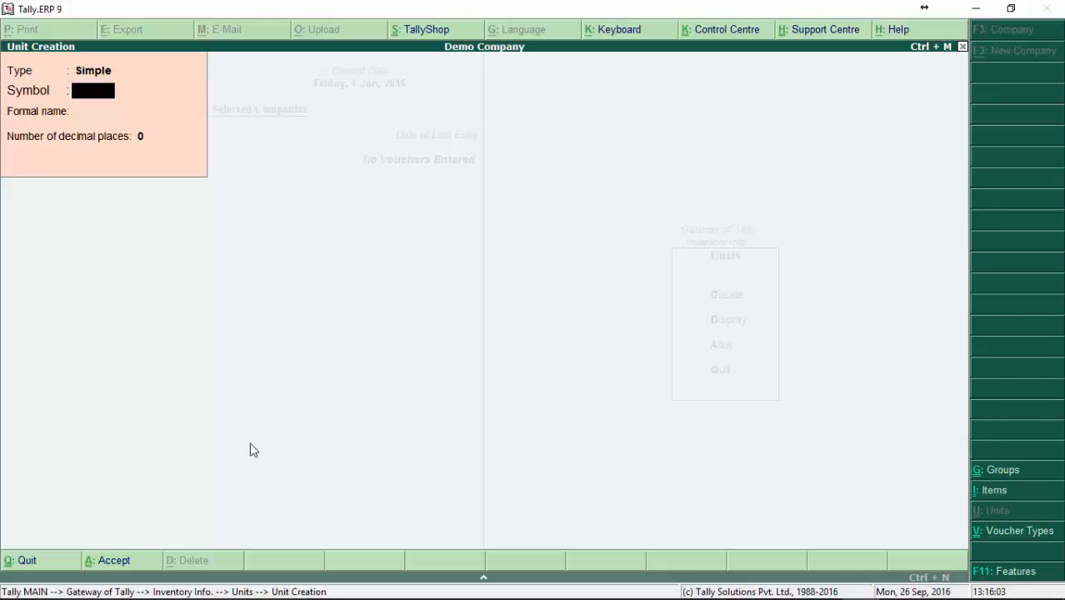
{"action": "type", "text": "crt"}
{"action": "key", "text": "Return"}
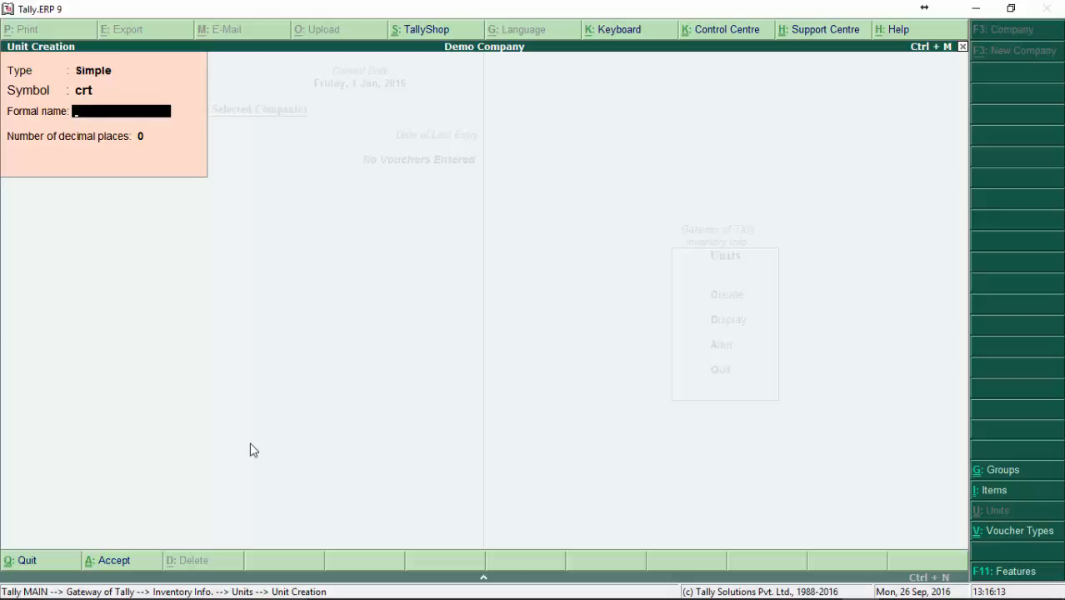
{"action": "type", "text": "Crate"}
{"action": "key", "text": "Return"}
{"action": "key", "text": "Return"}
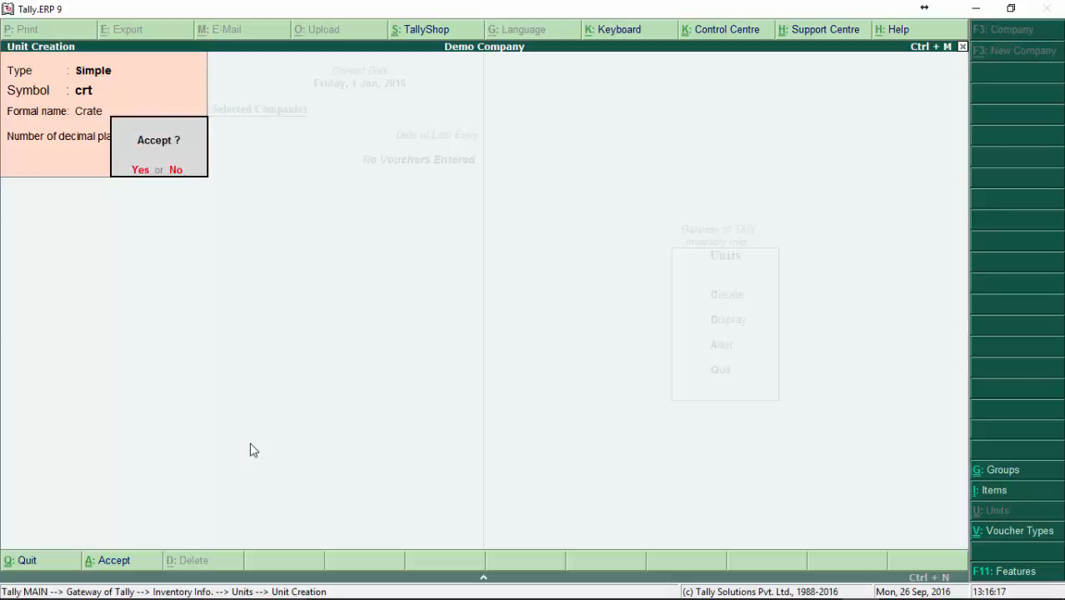
Step: Set the crate unit's number of decimal places to 2 and save the unit
{"action": "key", "text": "Escape"}
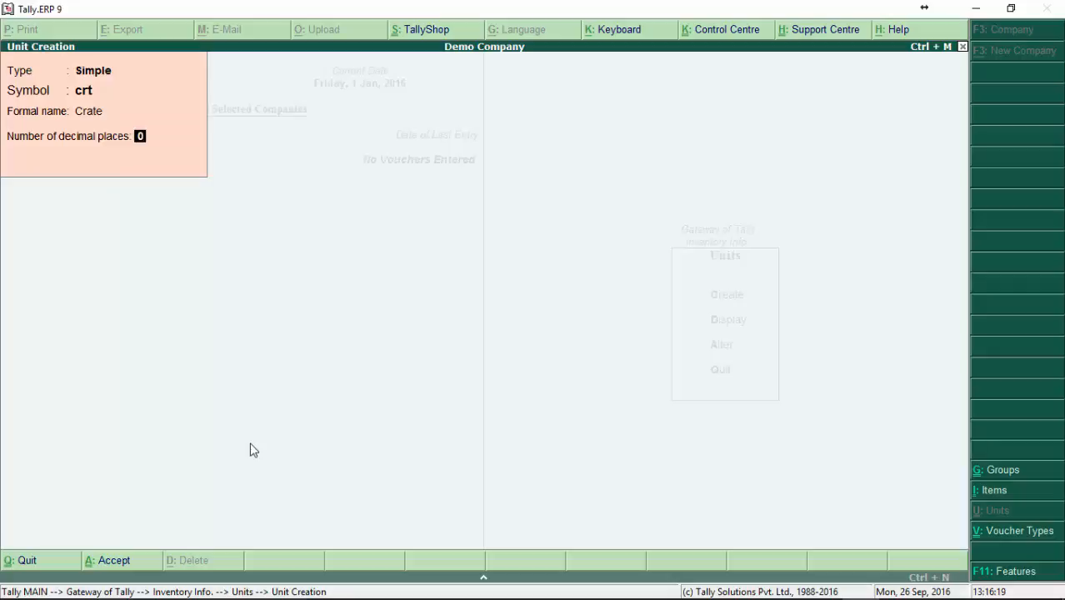
{"action": "type", "text": "2"}
{"action": "key", "text": "Return"}
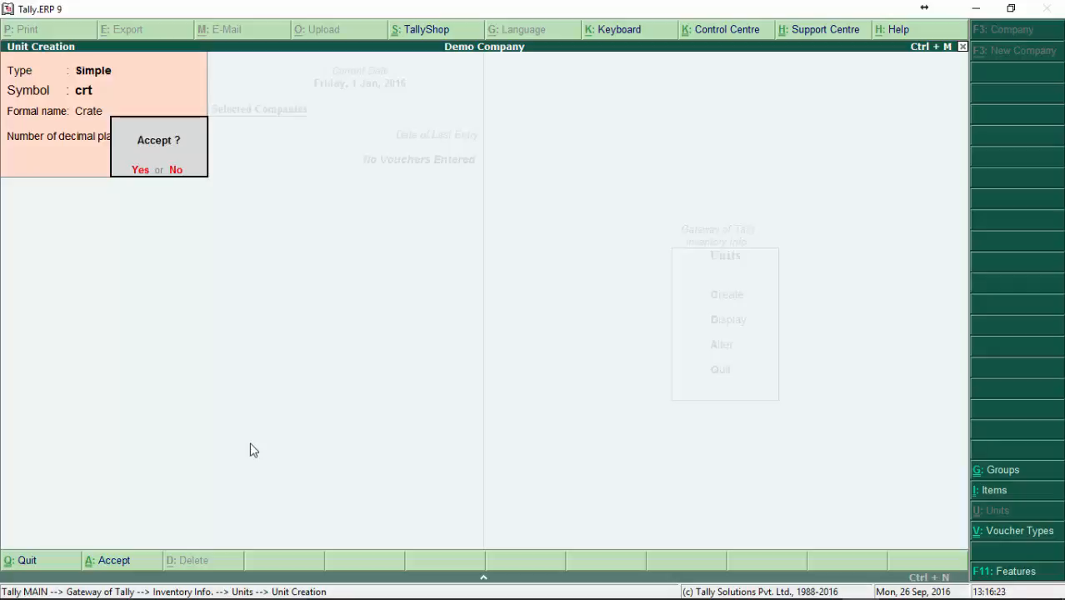
{"action": "key", "text": "Return"}
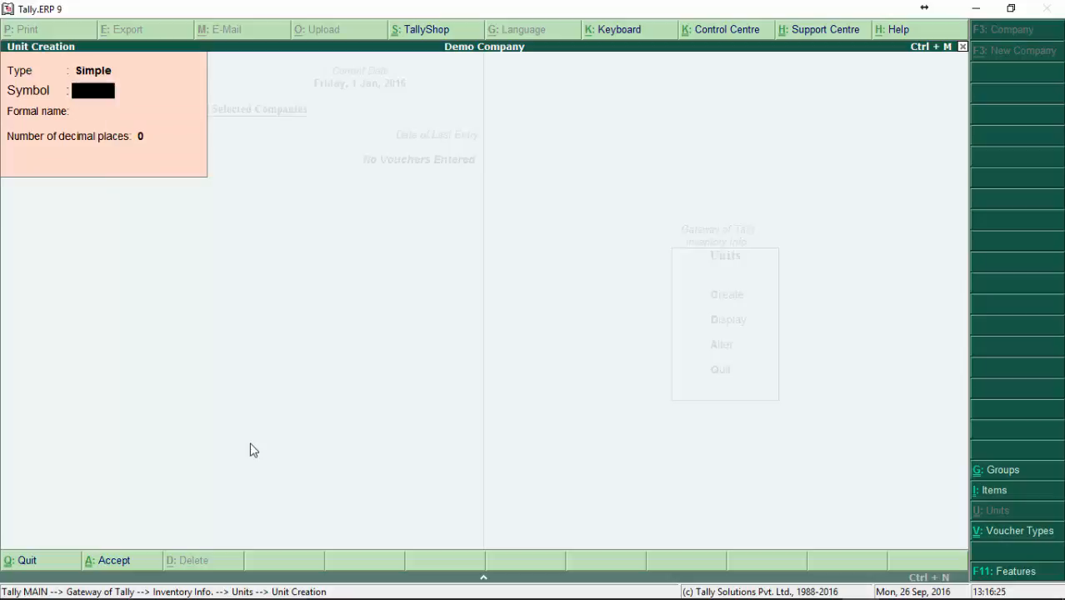
Step: Set the new unit's type to Compound and choose crt (Crate) as its first unit
{"action": "key", "text": "BackSpace"}
{"action": "key", "text": "Up"}
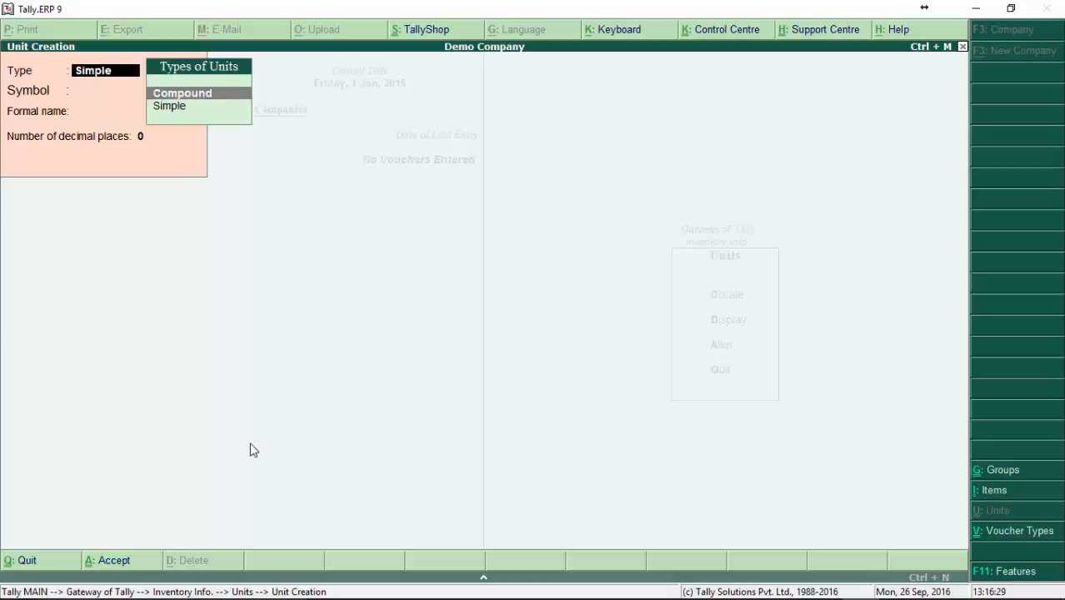
{"action": "key", "text": "Return"}
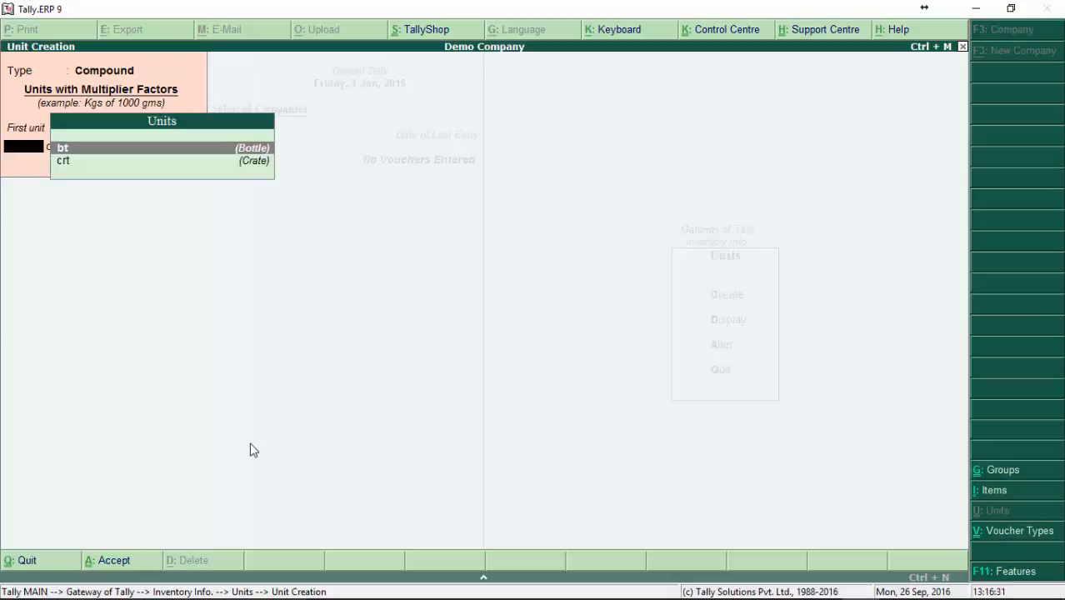
{"action": "key", "text": "Return"}
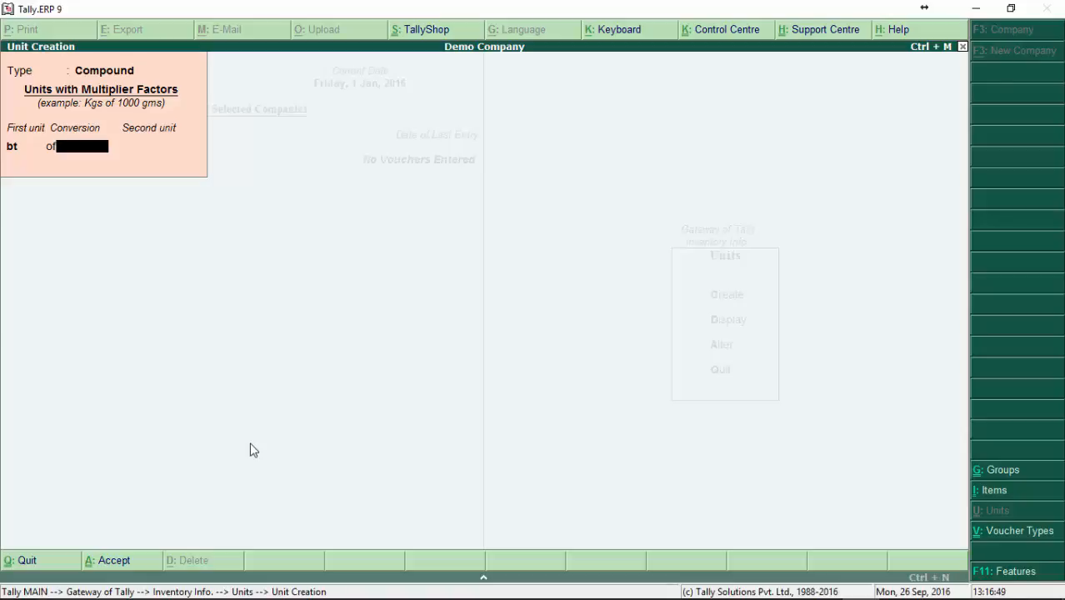
{"action": "key", "text": "BackSpace"}
{"action": "key", "text": "Down"}
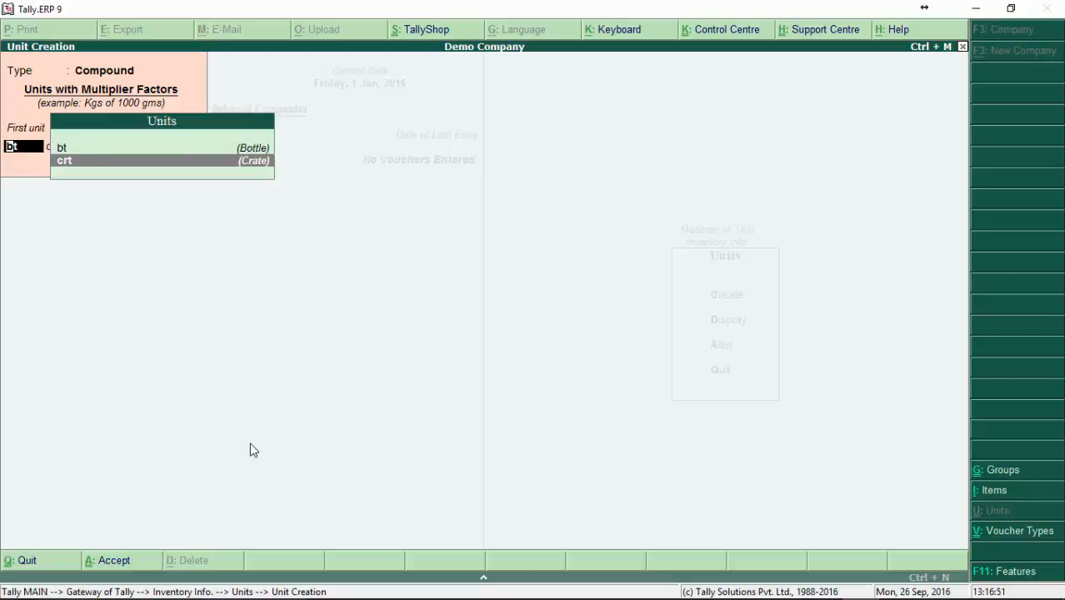
{"action": "key", "text": "Up"}
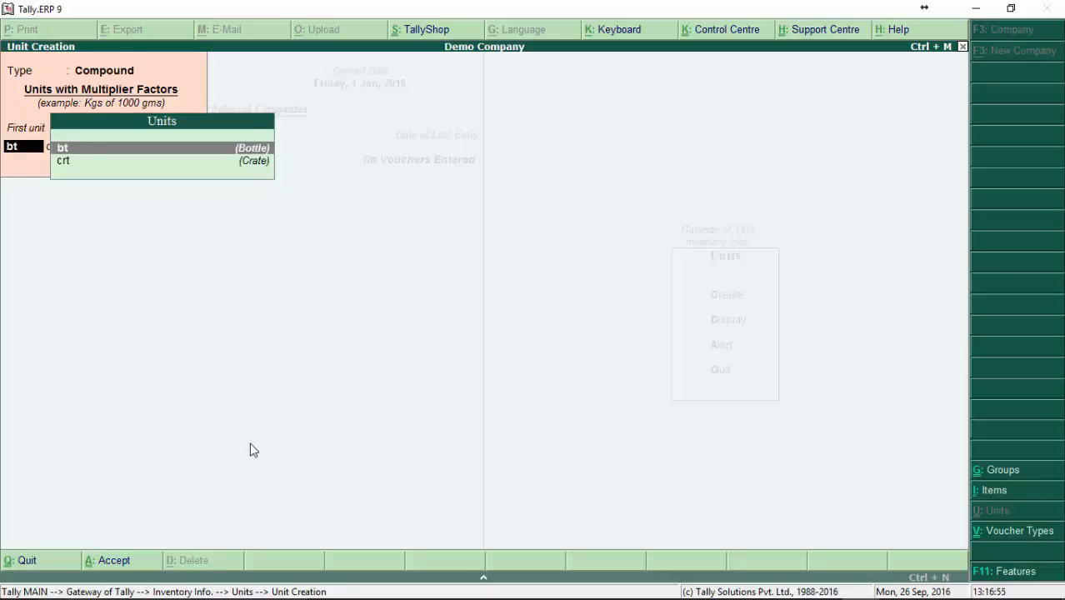
{"action": "key", "text": "Down"}
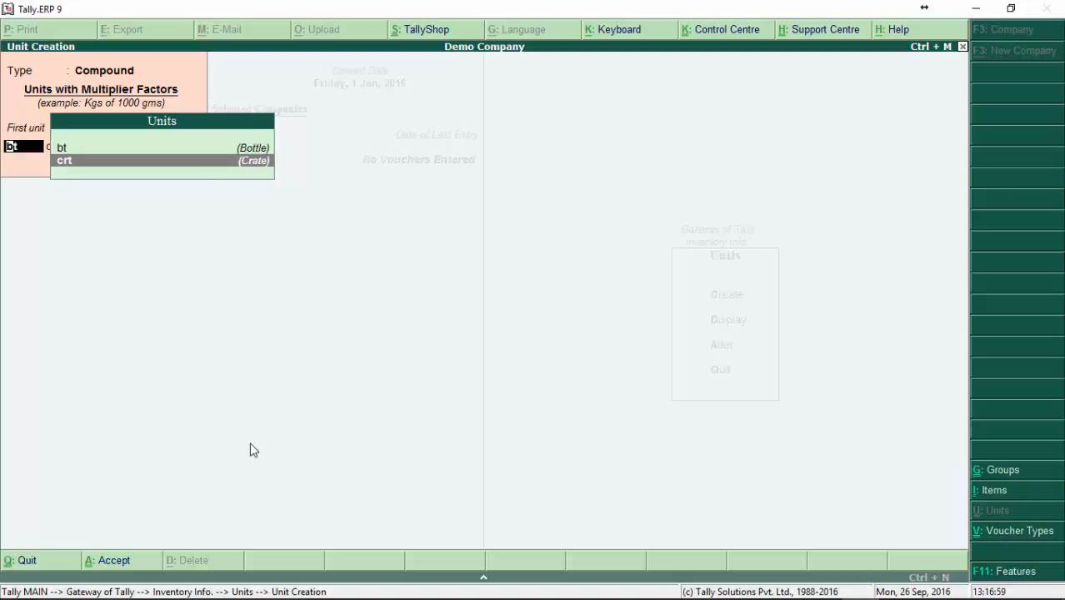
{"action": "key", "text": "Return"}
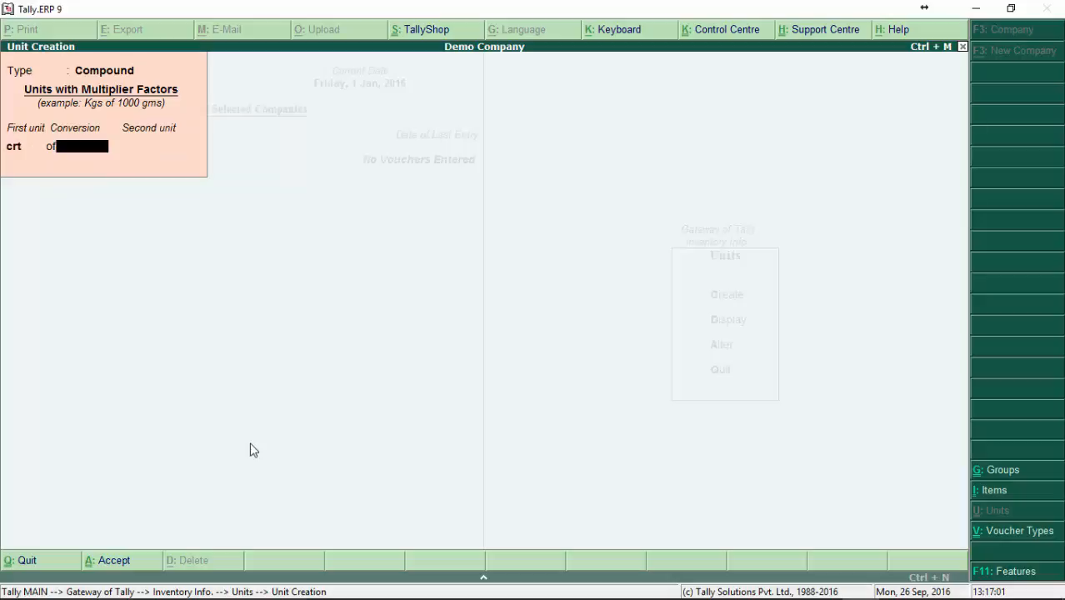
Step: Enter a conversion of 24 with bt (Bottle) as the second unit, save the compound unit and leave unit creation
{"action": "type", "text": "24"}
{"action": "key", "text": "Return"}
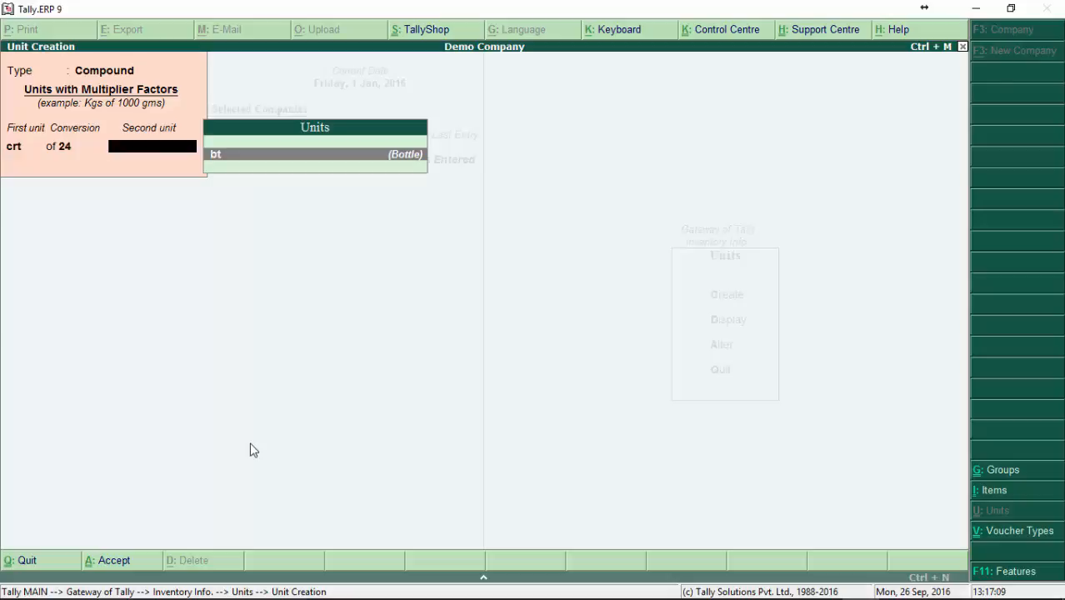
{"action": "key", "text": "Return"}
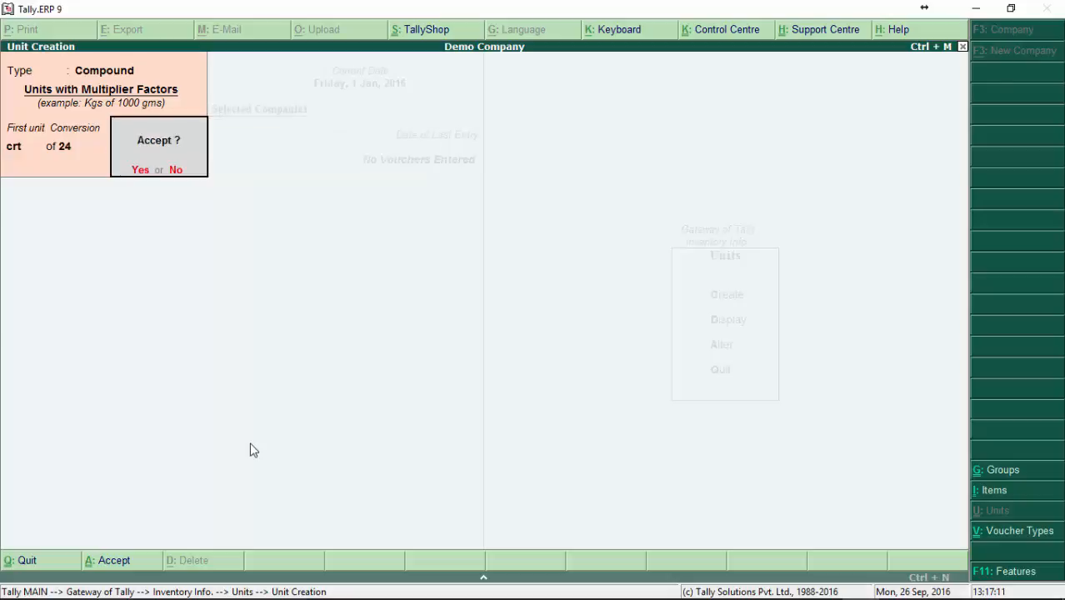
{"action": "key", "text": "n"}
{"action": "key", "text": "BackSpace"}
{"action": "key", "text": "BackSpace"}
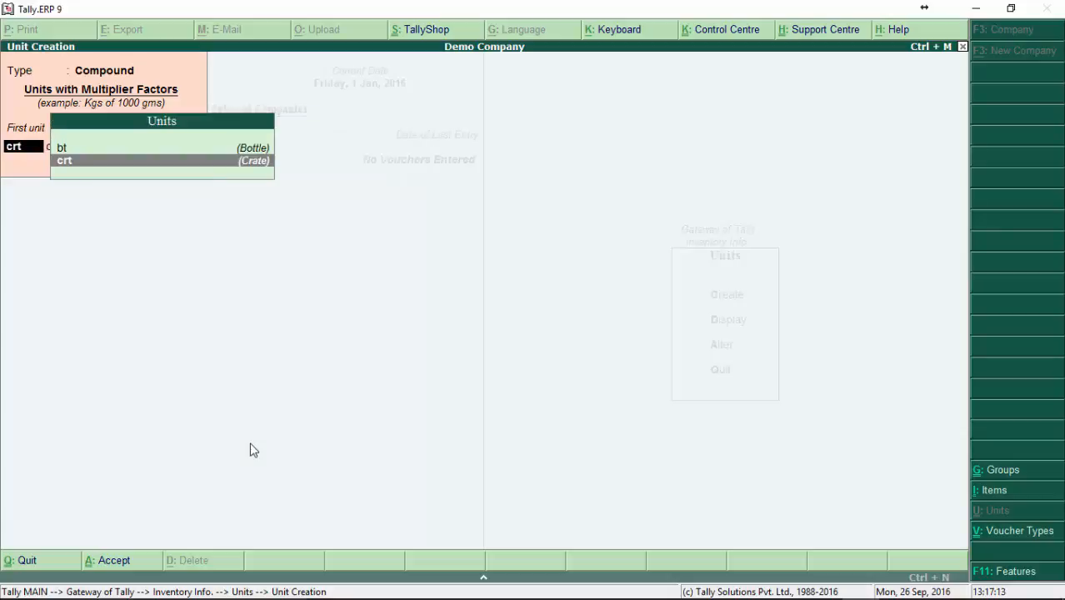
{"action": "key", "text": "Return"}
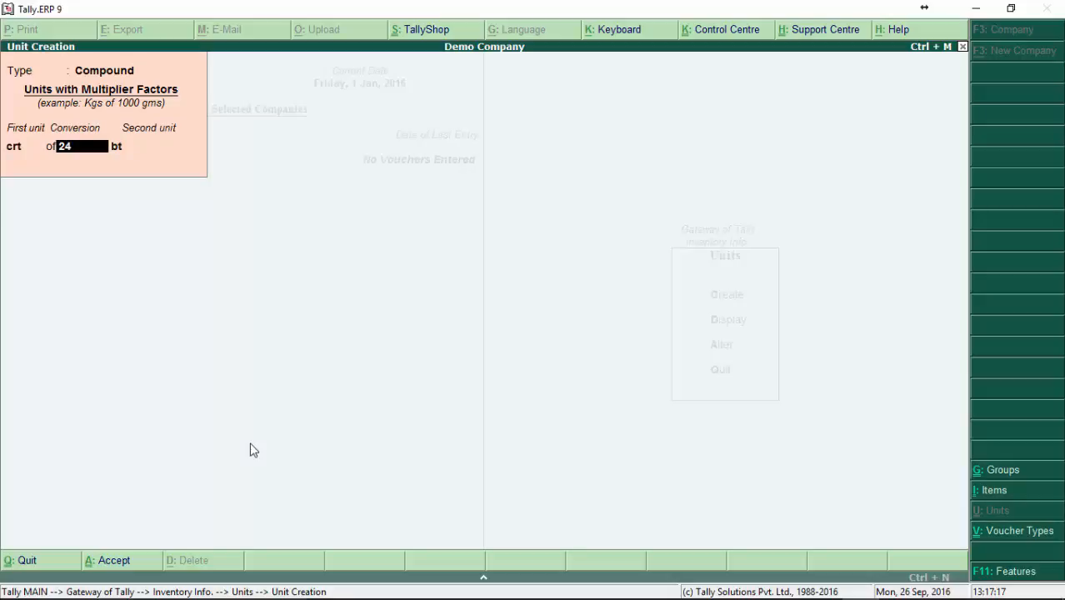
{"action": "key", "text": "Return"}
{"action": "key", "text": "BackSpace"}
{"action": "key", "text": "Return"}
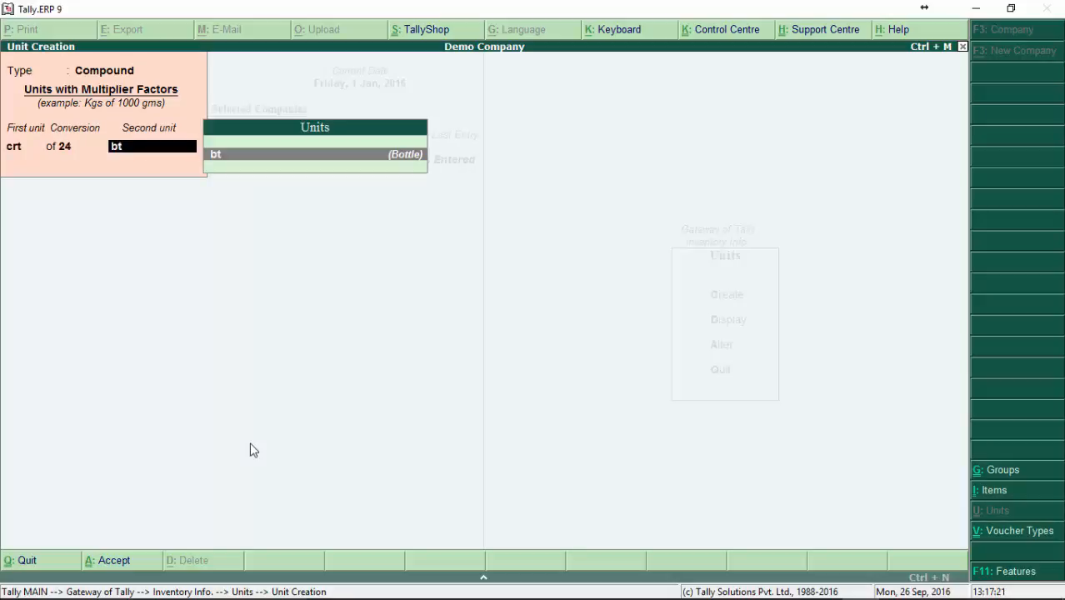
{"action": "key", "text": "Return"}
{"action": "key", "text": "Return"}
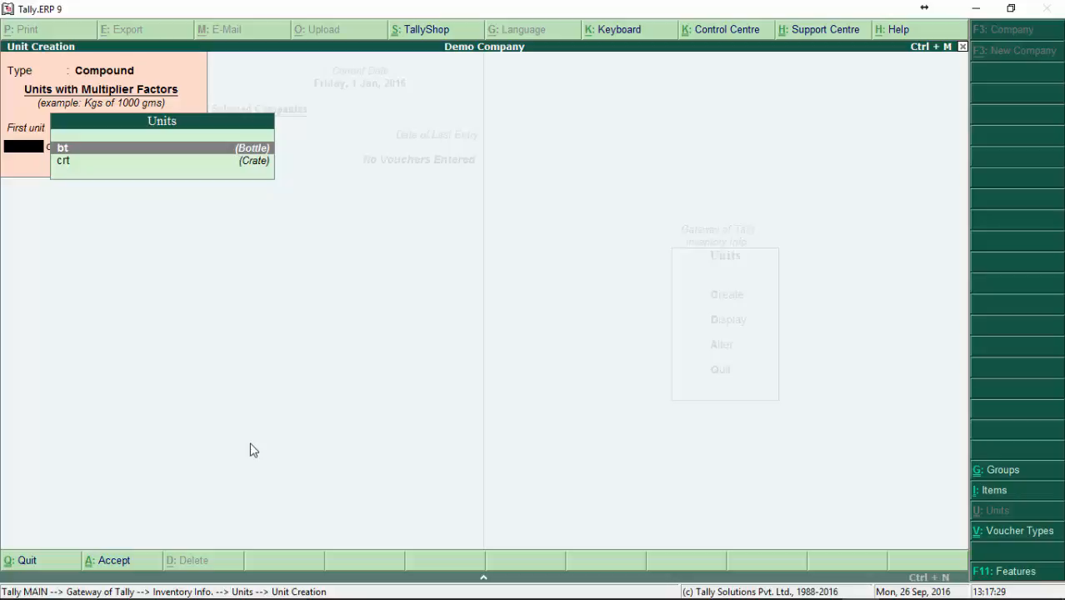
{"action": "key", "text": "Escape"}
{"action": "key", "text": "Return"}
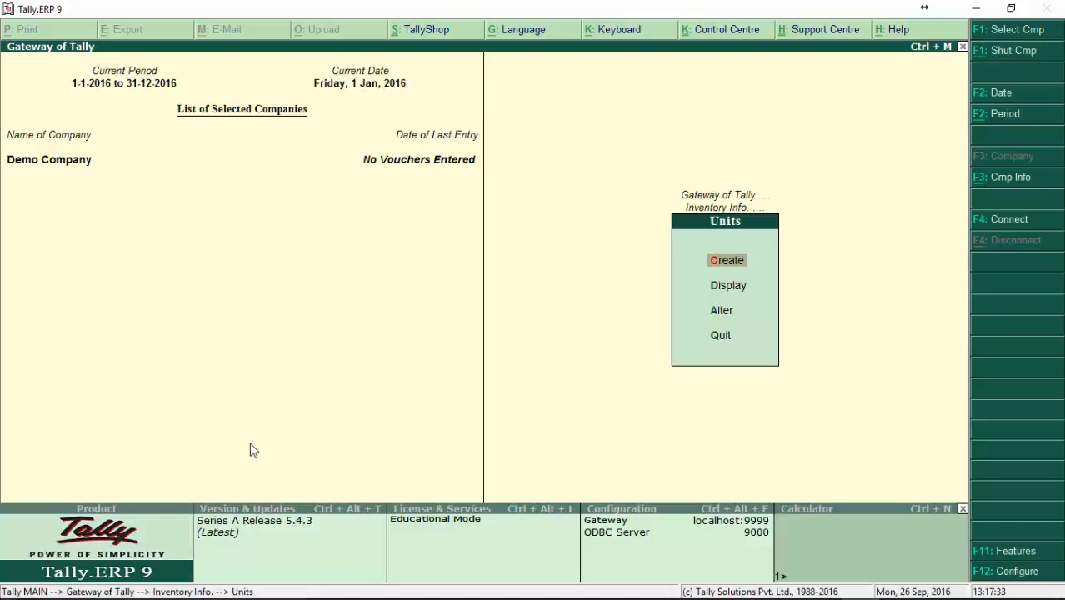
Step: Open the single stock item Coca Cola 300ml for alteration
{"action": "key", "text": "Escape"}
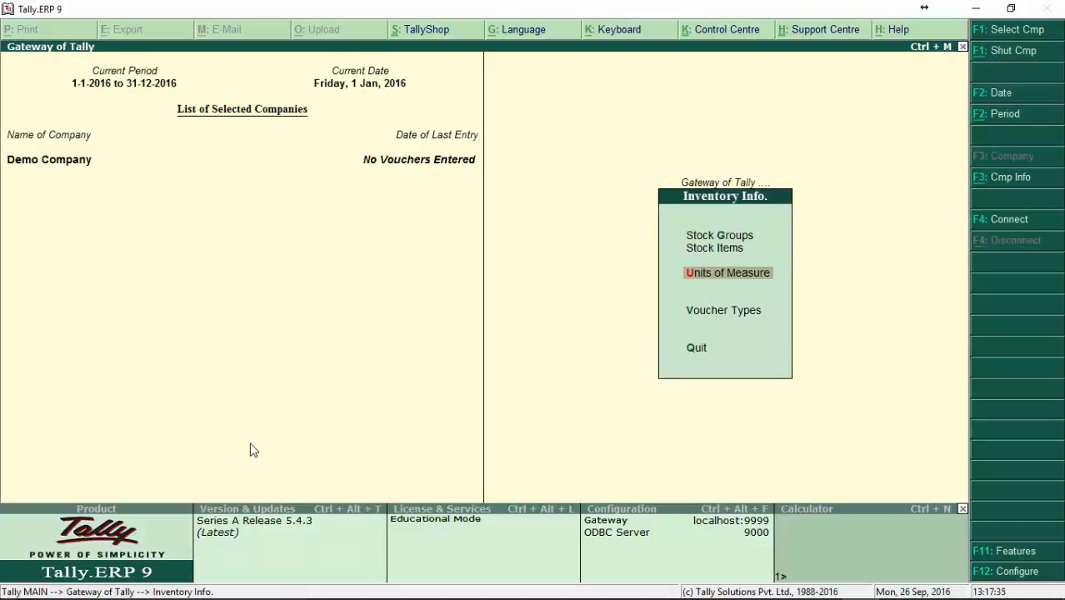
{"action": "key", "text": "Up"}
{"action": "key", "text": "Up"}
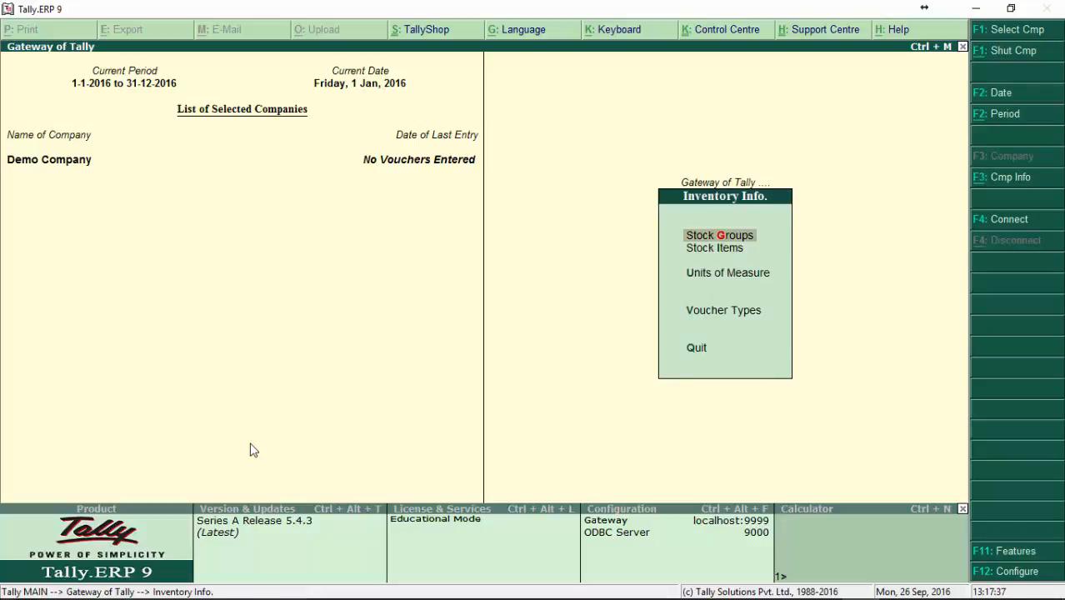
{"action": "key", "text": "Down"}
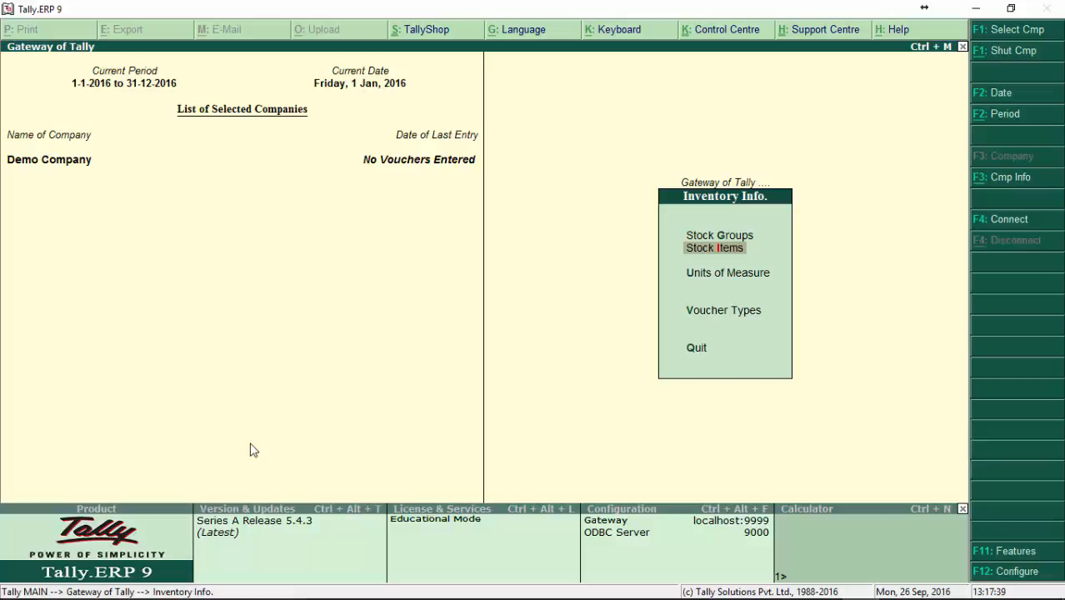
{"action": "key", "text": "Return"}
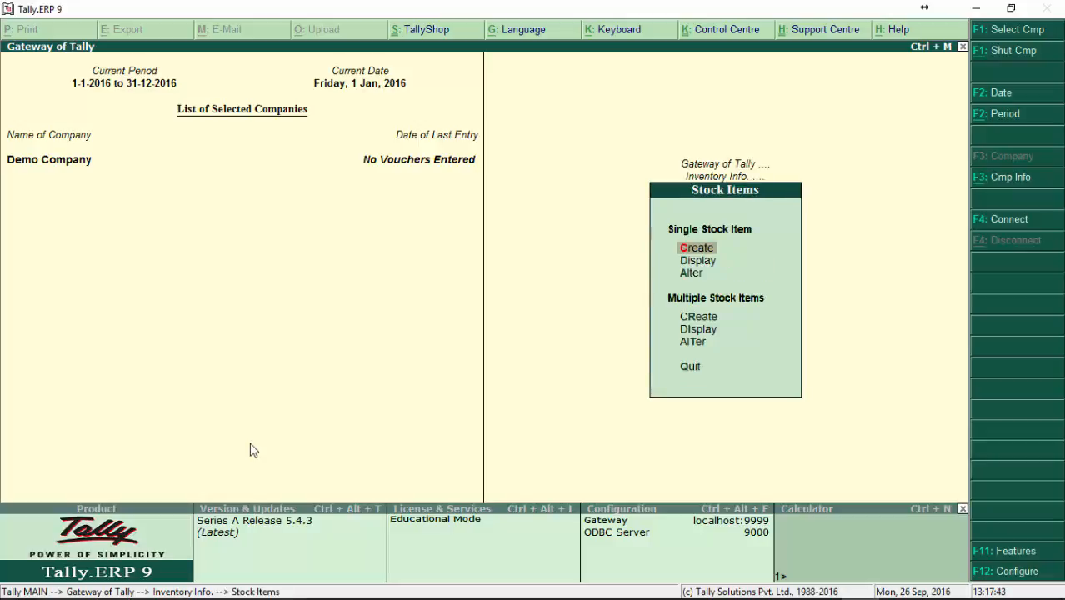
{"action": "key", "text": "Down"}
{"action": "key", "text": "Down"}
{"action": "key", "text": "Return"}
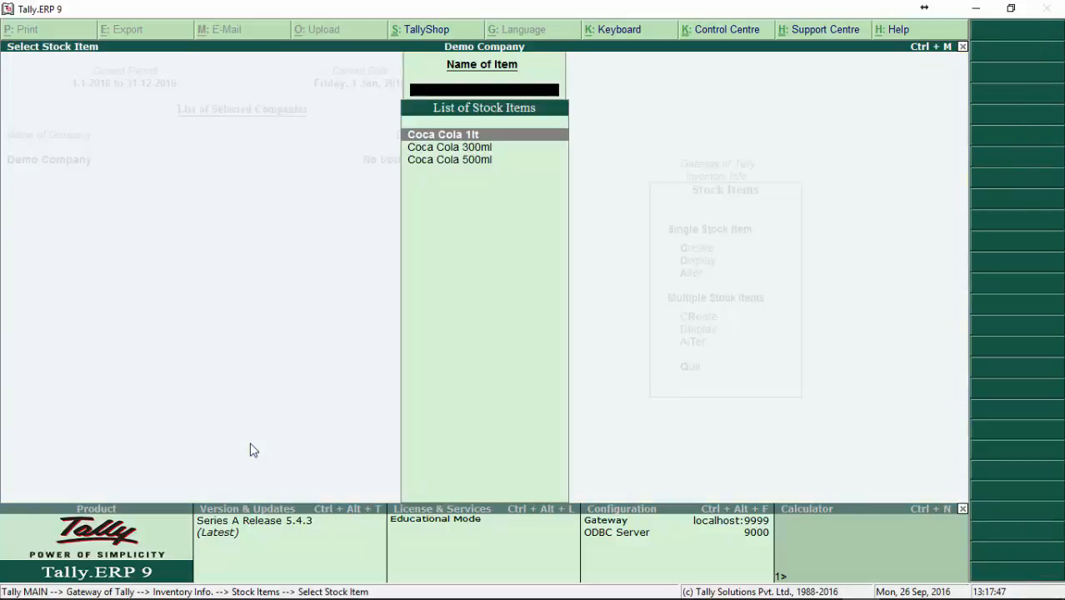
{"action": "key", "text": "Down"}
{"action": "key", "text": "Return"}
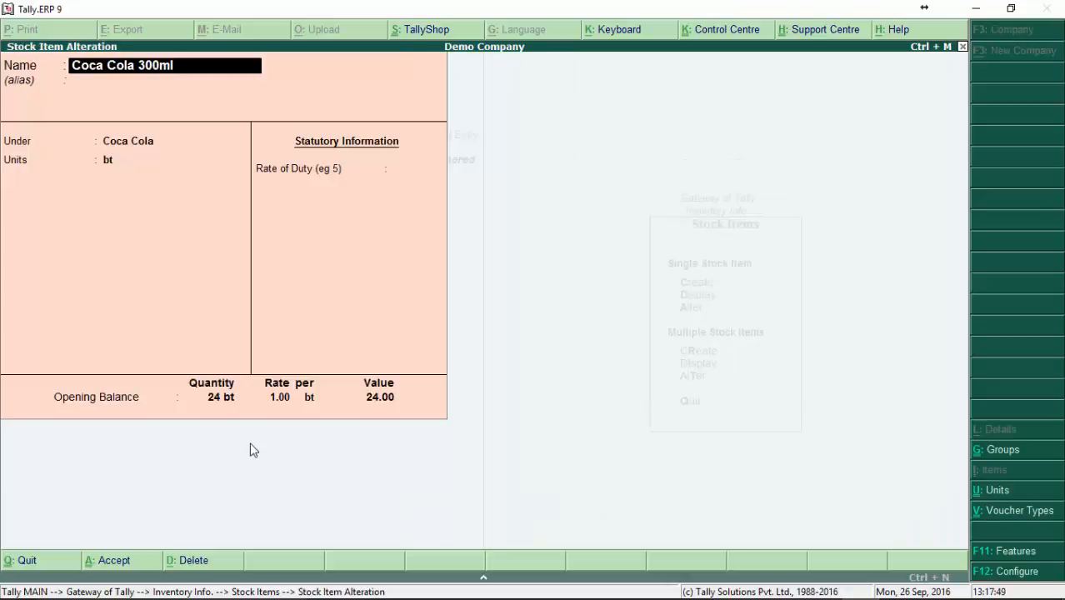
Step: Try to change the units of Coca Cola 300ml to crt of 24 bt and save the item
{"action": "key", "text": "Return"}
{"action": "key", "text": "Return"}
{"action": "key", "text": "Return"}
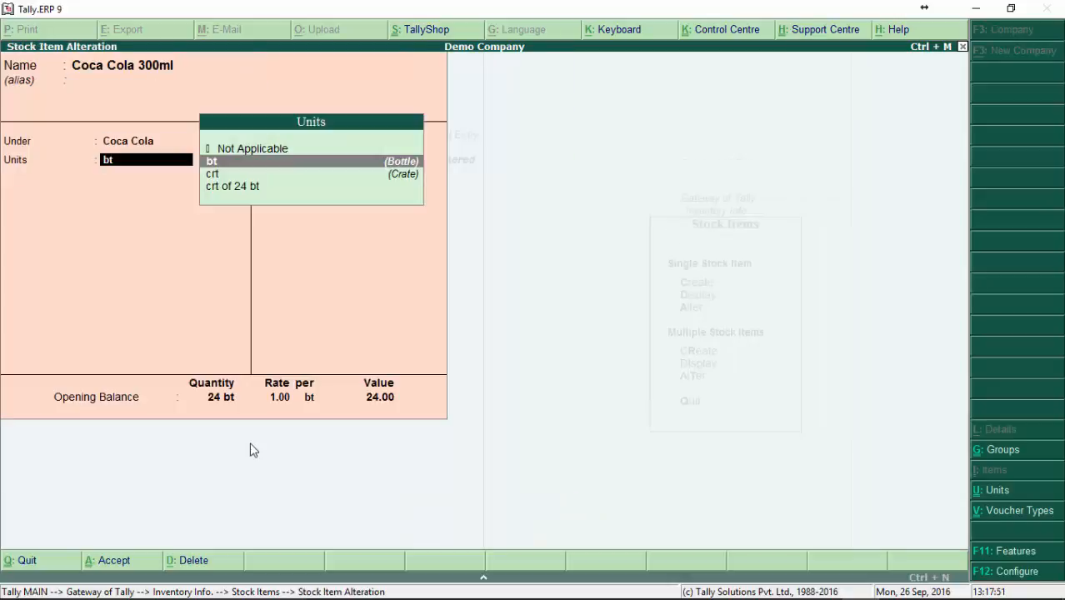
{"action": "key", "text": "Down"}
{"action": "key", "text": "Down"}
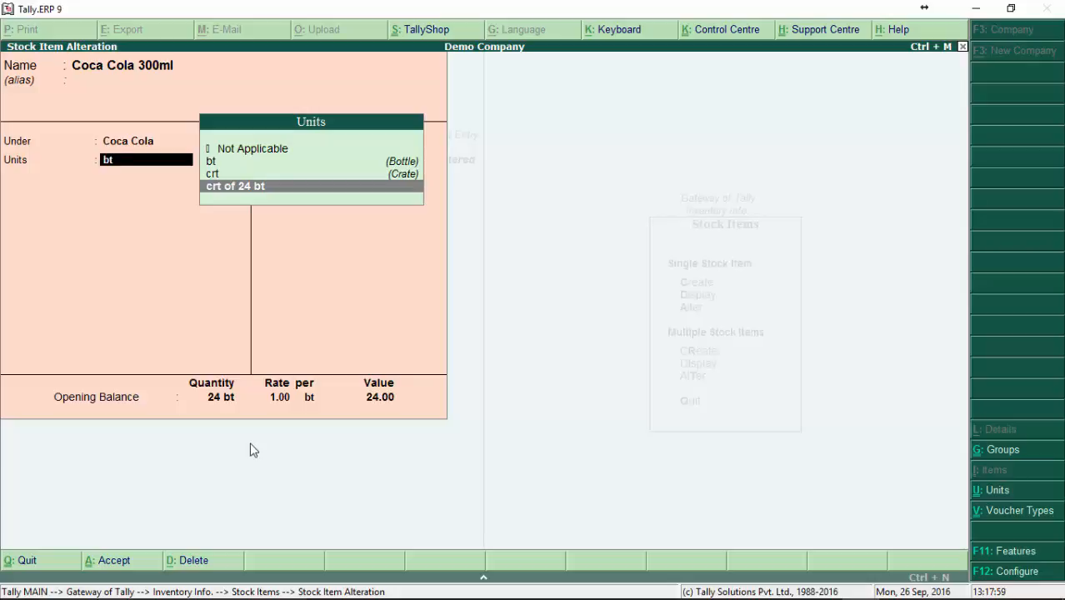
{"action": "key", "text": "Return"}
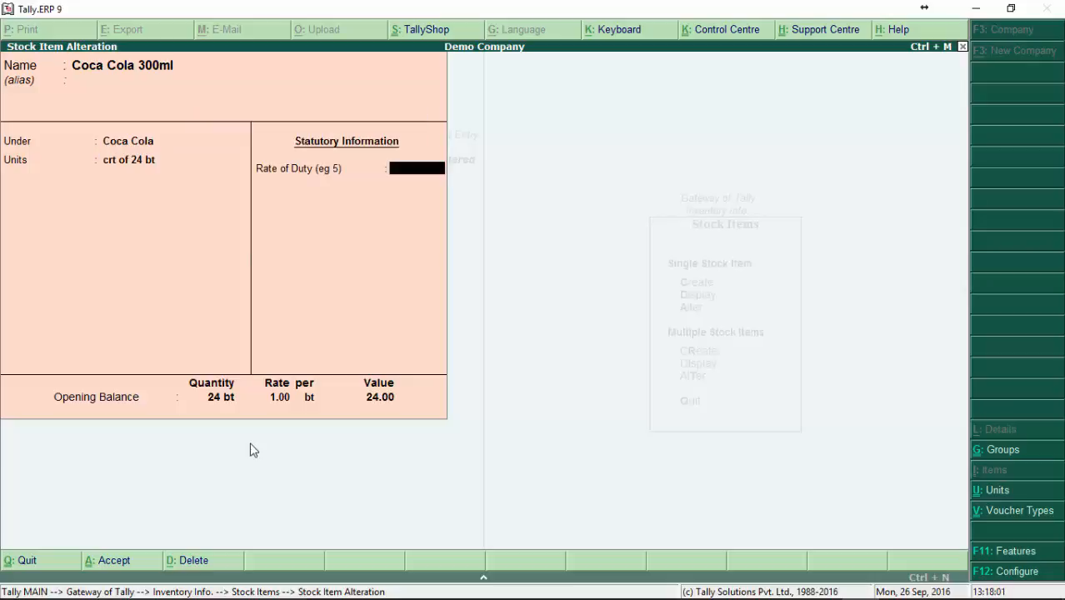
{"action": "key", "text": "Return"}
{"action": "key", "text": "Return"}
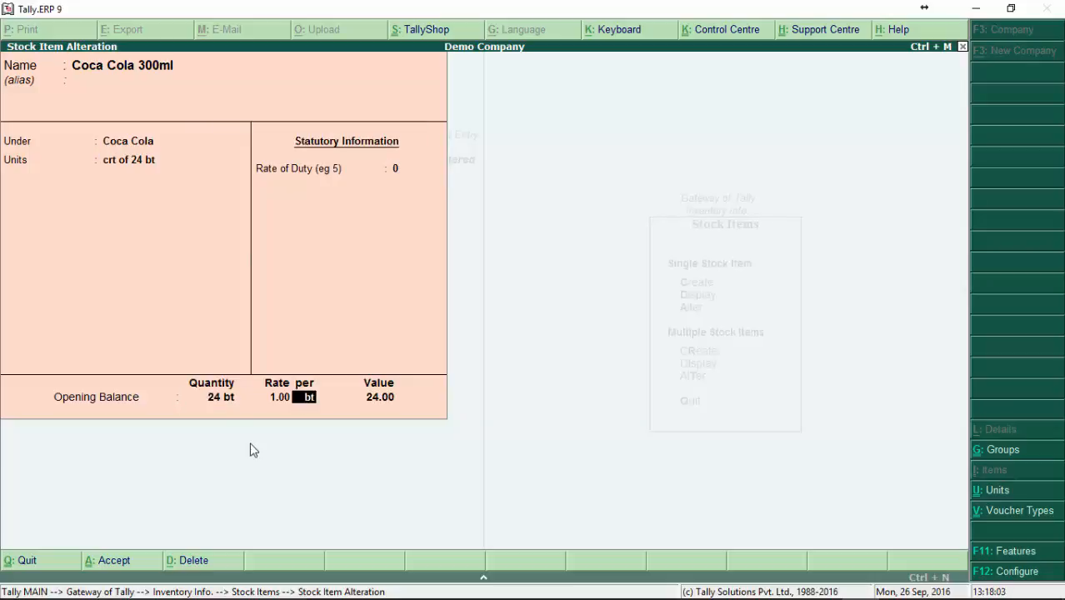
{"action": "key", "text": "Return"}
{"action": "key", "text": "Return"}
{"action": "key", "text": "Return"}
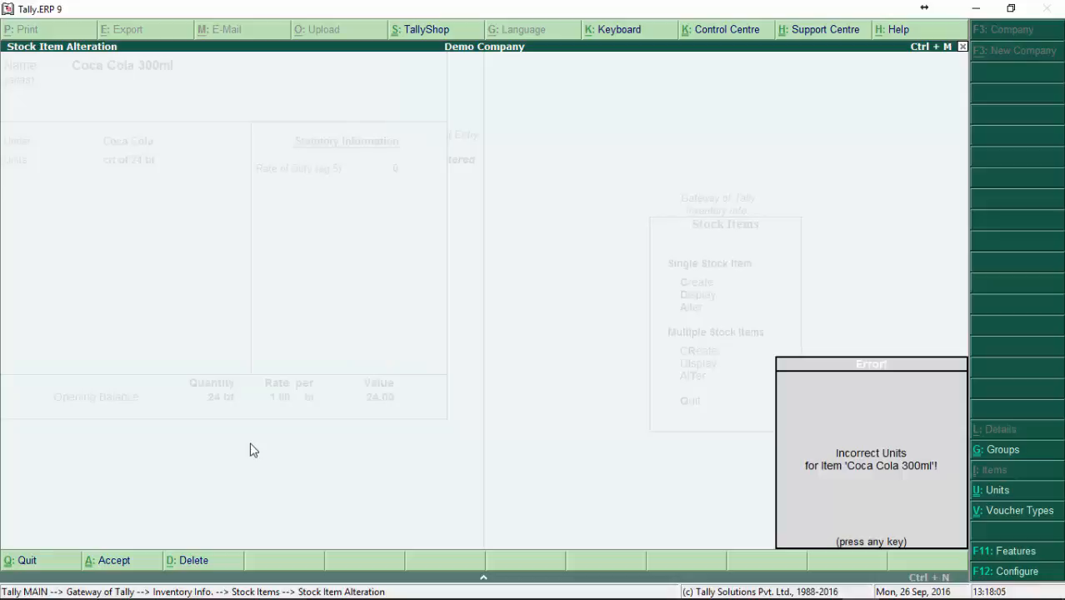
{"action": "key", "text": "Return"}
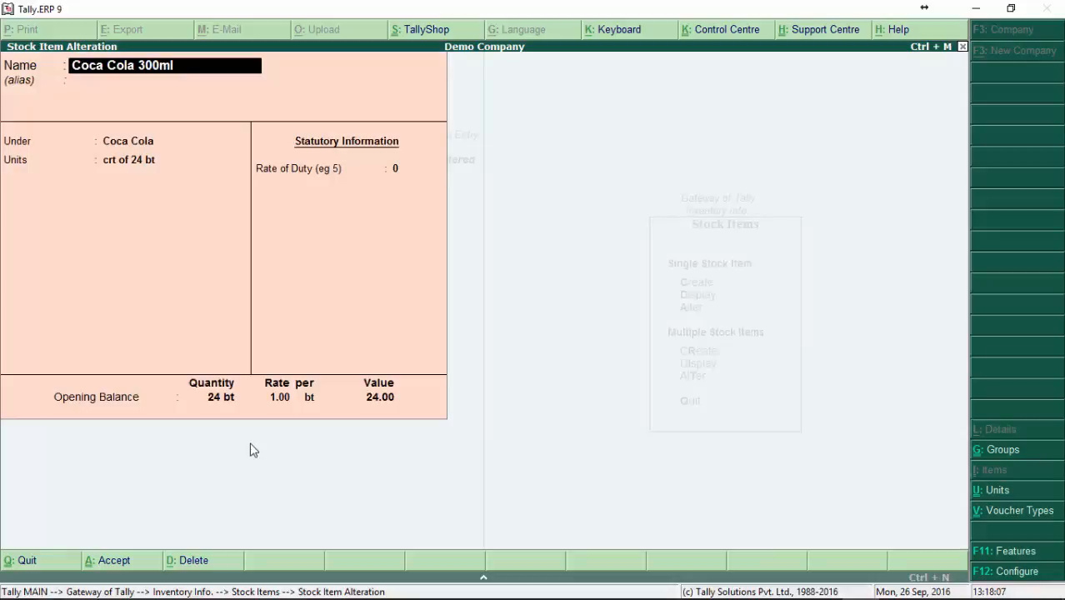
Step: Try to enter 1 crt as the opening balance quantity of Coca Cola 300ml
{"action": "key", "text": "Return"}
{"action": "key", "text": "Return"}
{"action": "key", "text": "Return"}
{"action": "key", "text": "Return"}
{"action": "key", "text": "Return"}
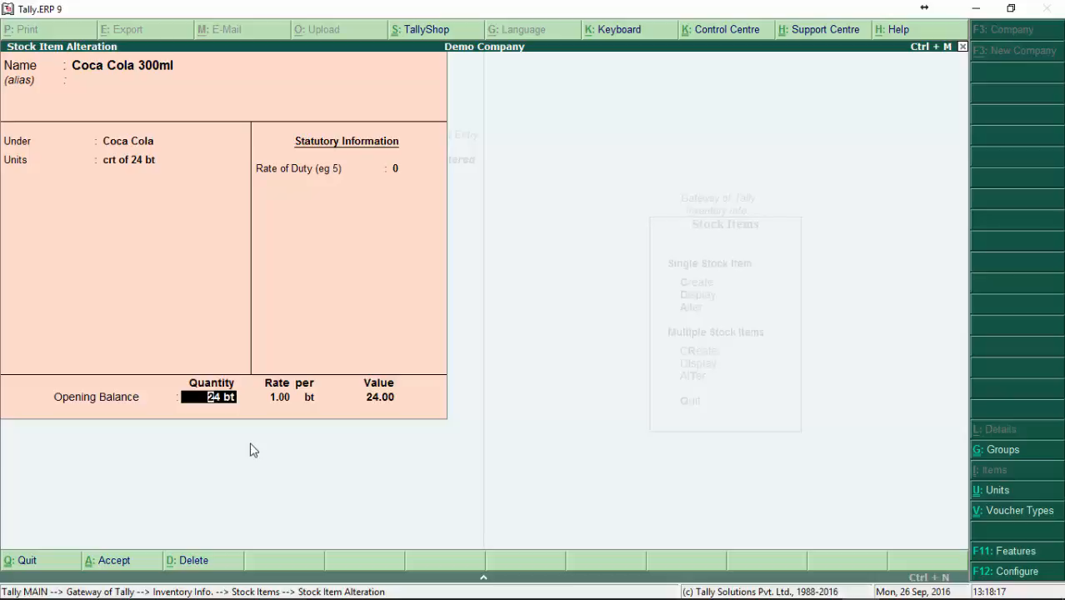
{"action": "type", "text": "1"}
{"action": "key", "text": "Return"}
{"action": "key", "text": "BackSpace"}
{"action": "key", "text": "Return"}
{"action": "key", "text": "BackSpace"}
{"action": "key", "text": "BackSpace"}
{"action": "key", "text": "BackSpace"}
{"action": "type", "text": "1 crt"}
{"action": "key", "text": "Return"}
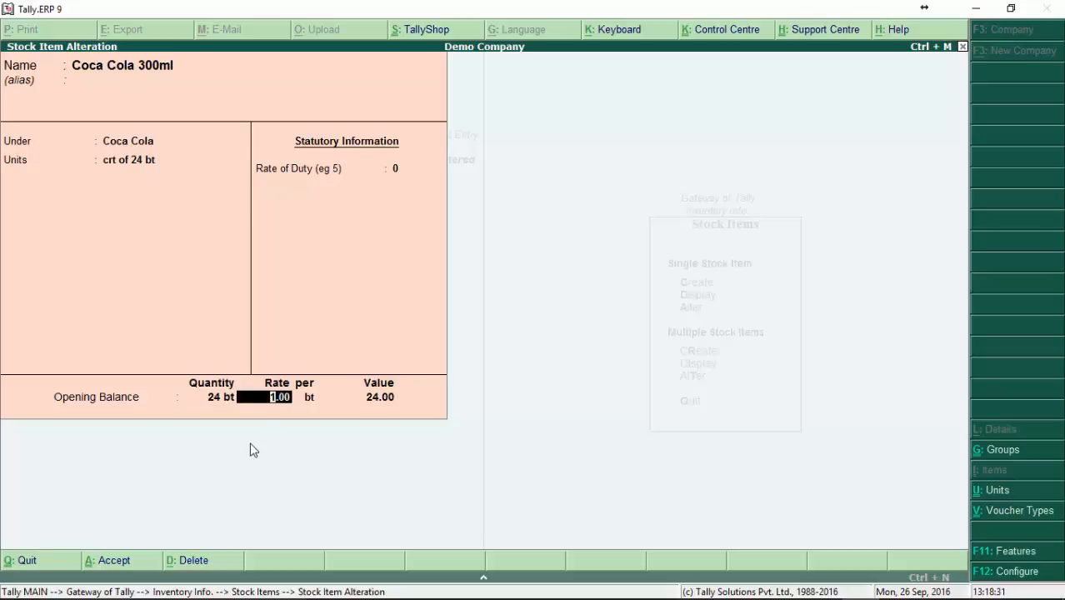
Step: Try to save the altered Coca Cola 300ml item again and discard the alteration
{"action": "key", "text": "Return"}
{"action": "key", "text": "Return"}
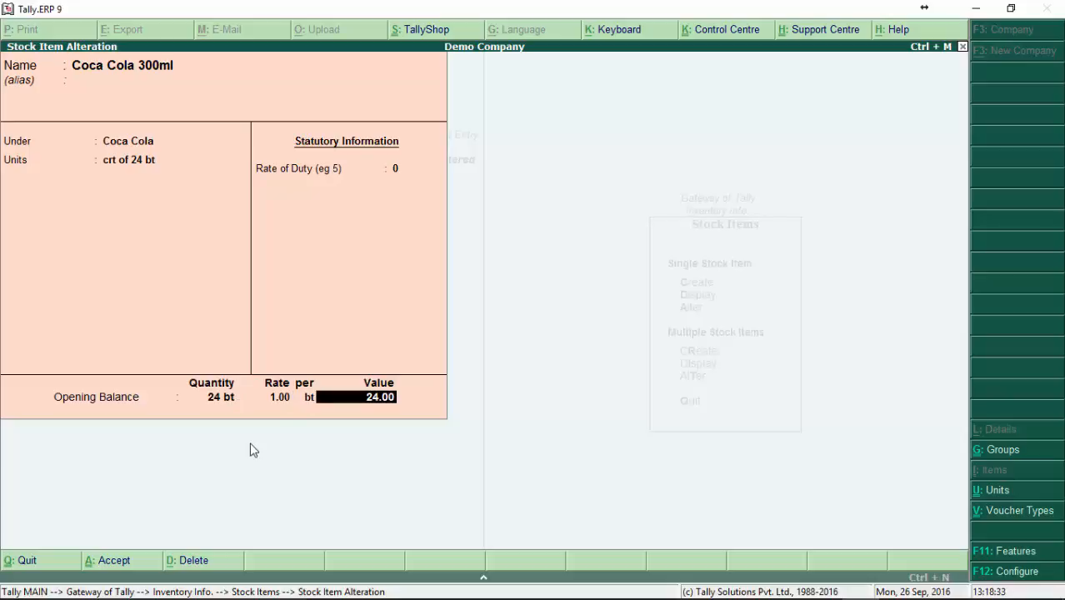
{"action": "key", "text": "Return"}
{"action": "key", "text": "Return"}
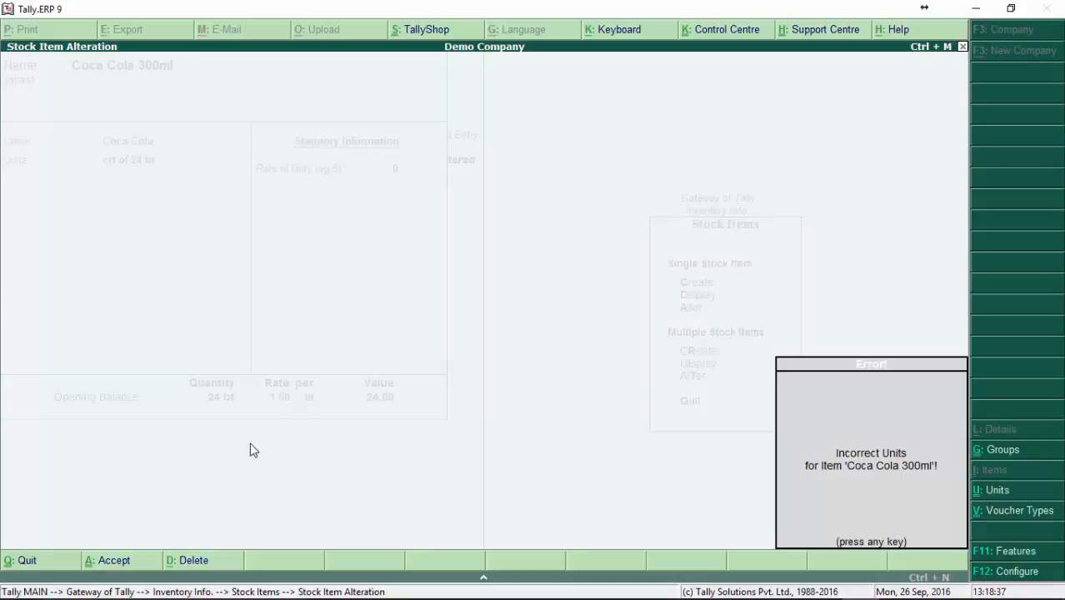
{"action": "key", "text": "Escape"}
{"action": "key", "text": "Escape"}
{"action": "key", "text": "y"}
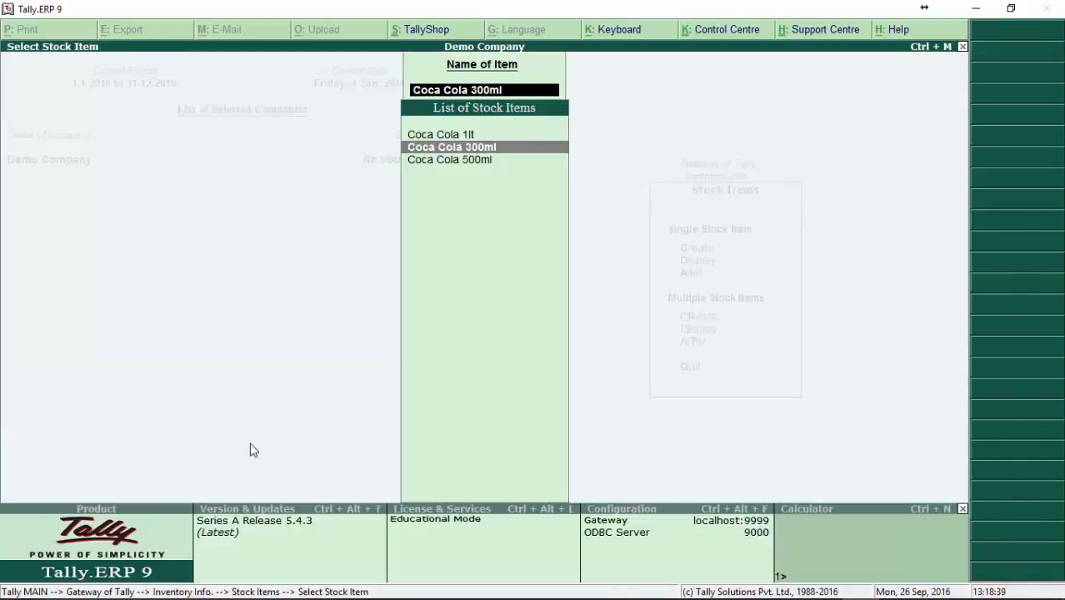
Step: Reopen Coca Cola 300ml for alteration and set its units to crt of 24 bt
{"action": "key", "text": "Return"}
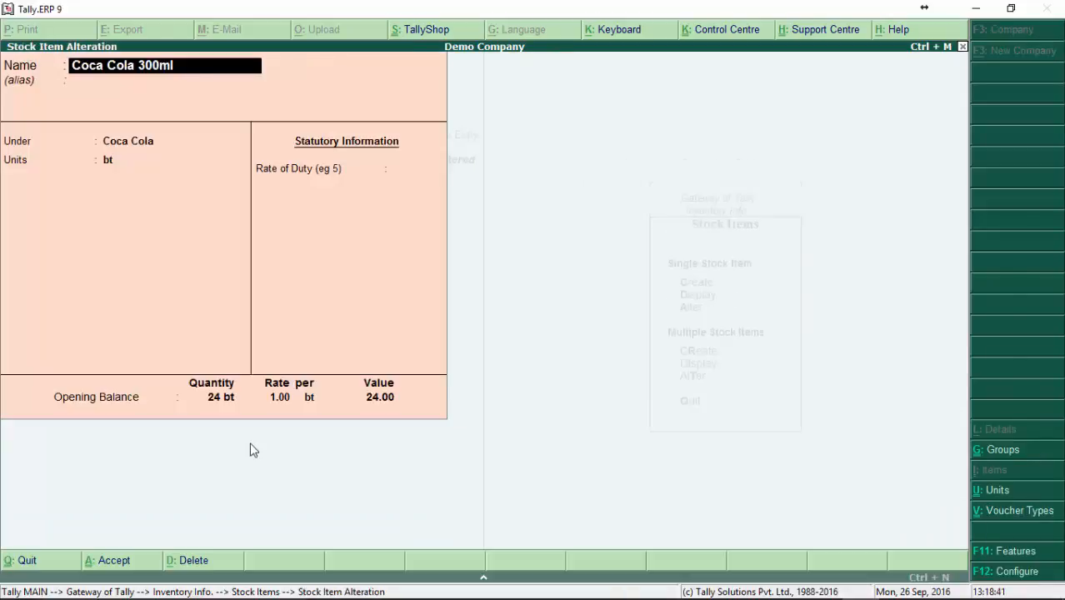
{"action": "key", "text": "Return"}
{"action": "key", "text": "Return"}
{"action": "key", "text": "Return"}
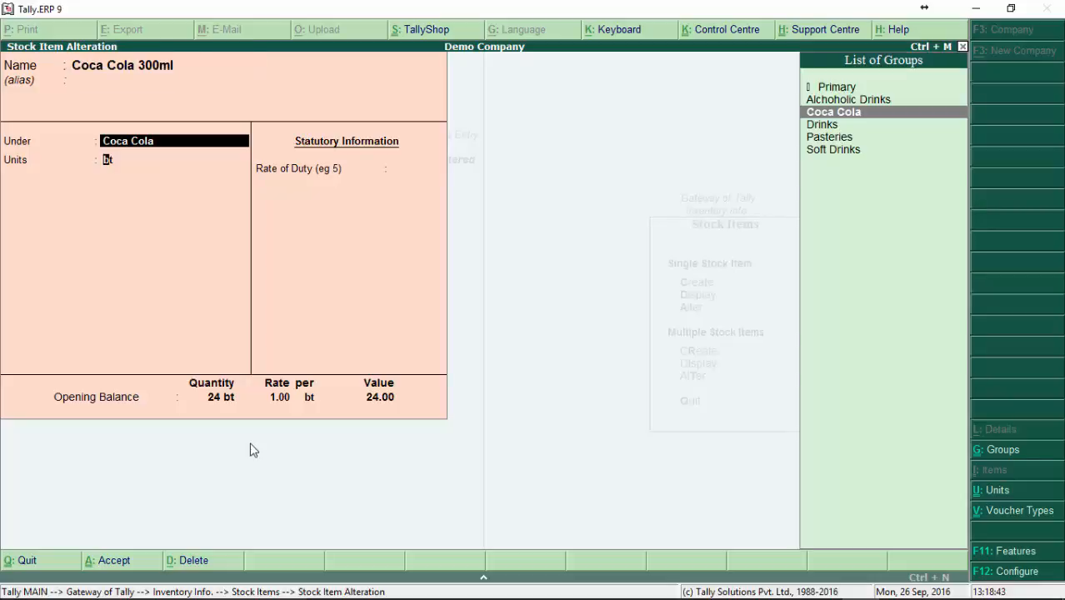
{"action": "key", "text": "Down"}
{"action": "key", "text": "Down"}
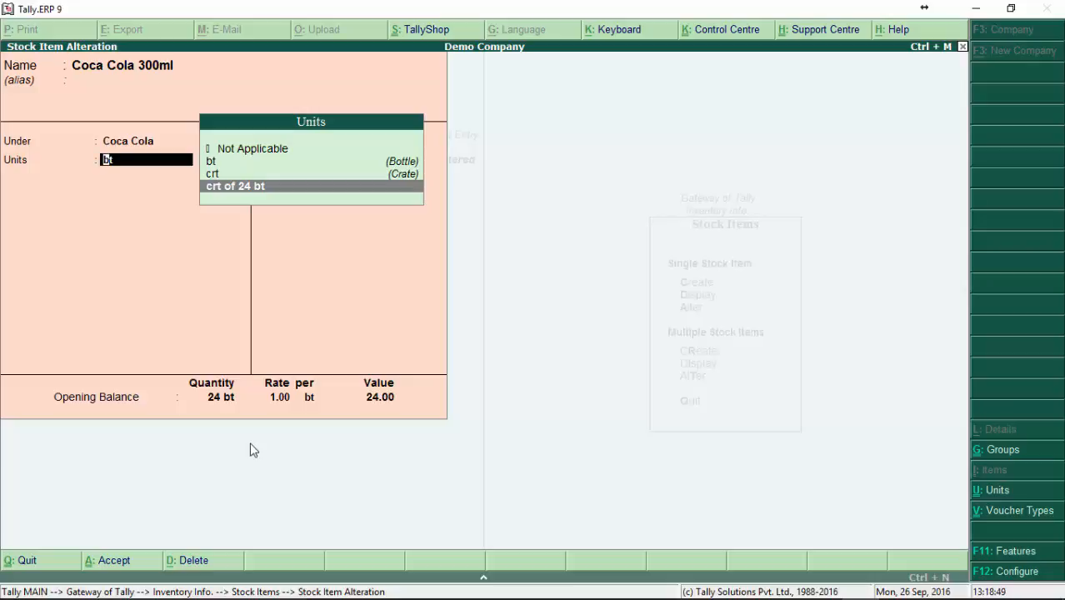
{"action": "key", "text": "Return"}
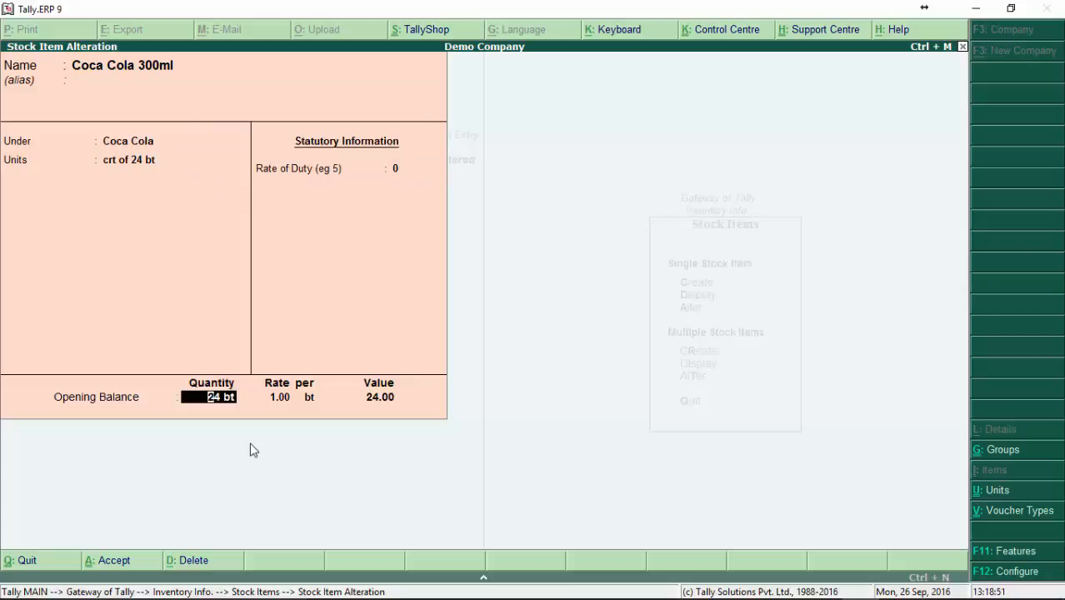
Step: Try to save Coca Cola 300ml with an opening balance of 1 crt at a rate of 1.00 per crt
{"action": "type", "text": "1"}
{"action": "type", "text": "rt"}
{"action": "key", "text": "Return"}
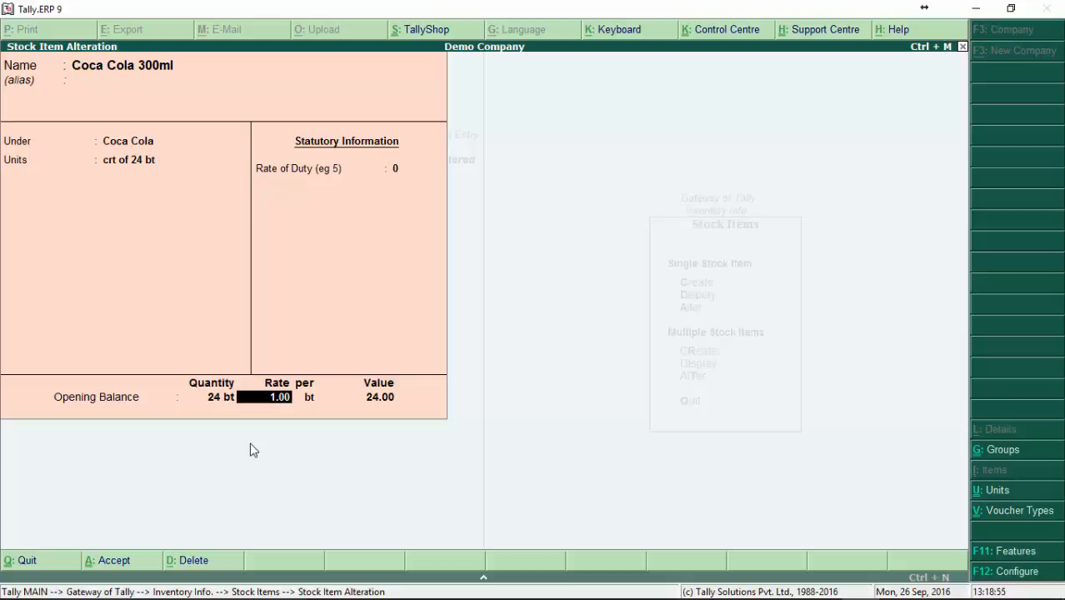
{"action": "type", "text": "1"}
{"action": "key", "text": "Return"}
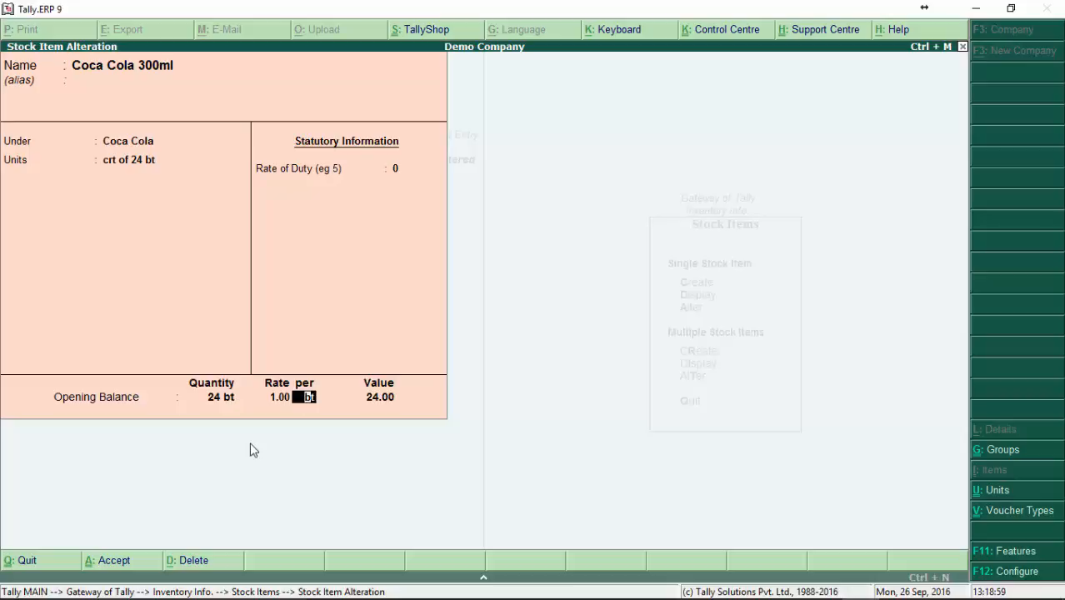
{"action": "type", "text": "cr"}
{"action": "key", "text": "Return"}
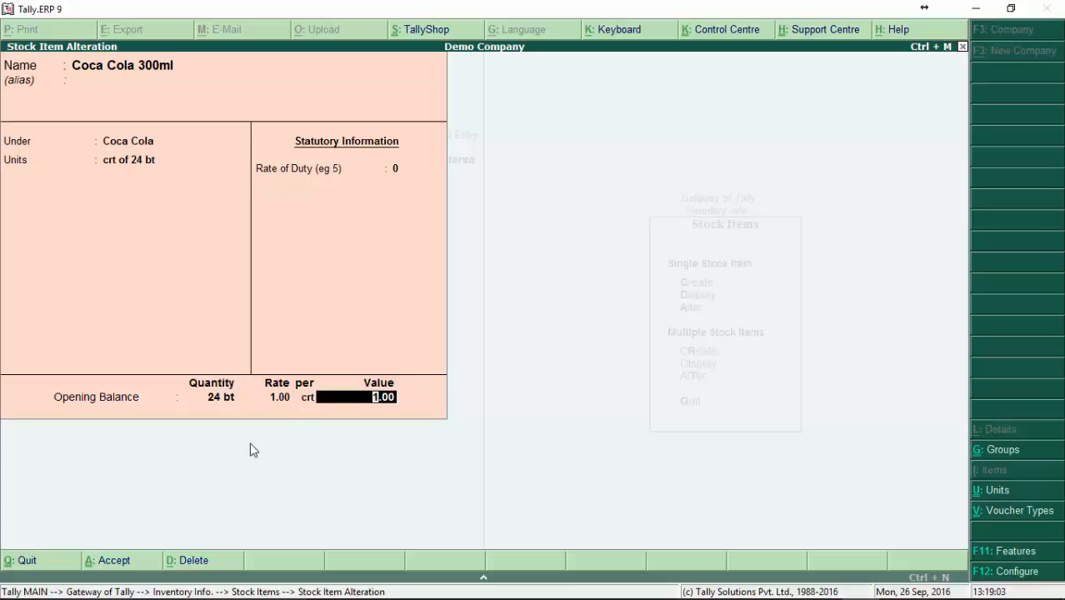
{"action": "key", "text": "Return"}
{"action": "key", "text": "Return"}
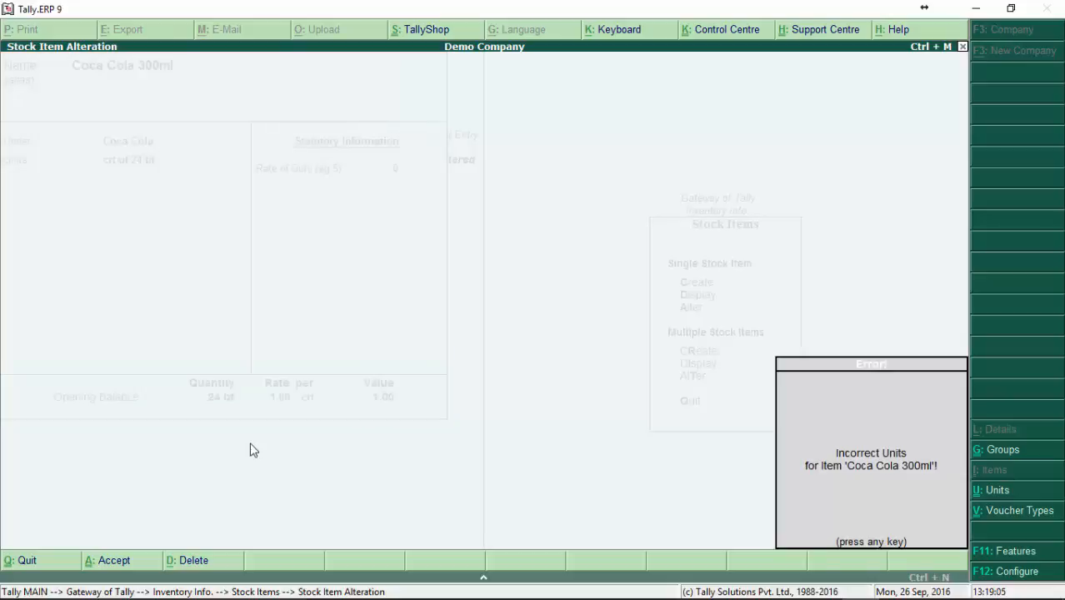
{"action": "key", "text": "Return"}
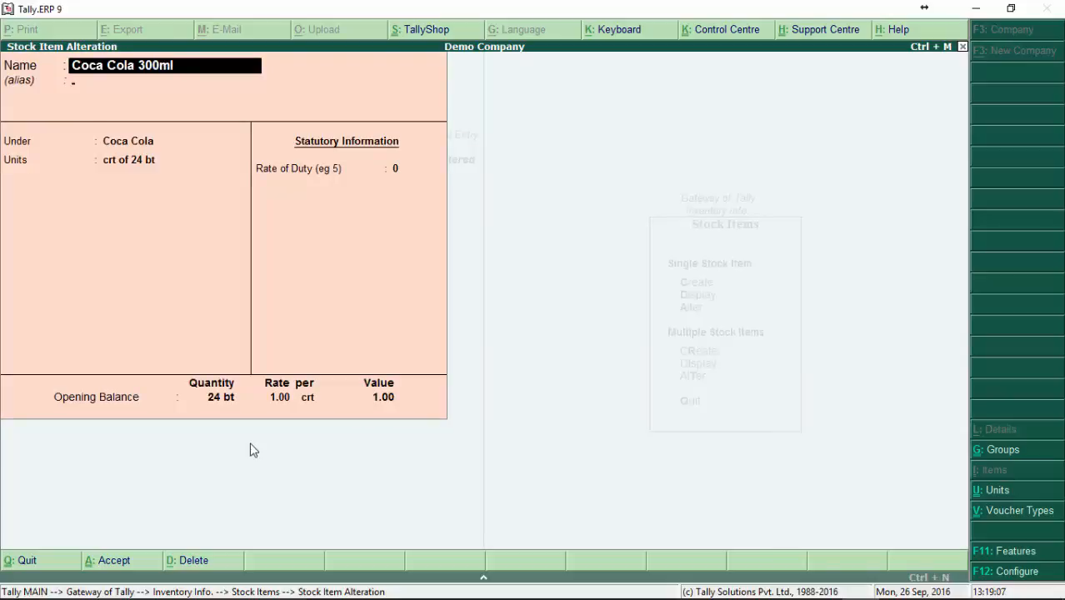
Step: Go through the Coca Cola 300ml fields again, discard the alteration and return to the stock item options
{"action": "key", "text": "Return"}
{"action": "key", "text": "Return"}
{"action": "key", "text": "Return"}
{"action": "key", "text": "Return"}
{"action": "key", "text": "Return"}
{"action": "key", "text": "Return"}
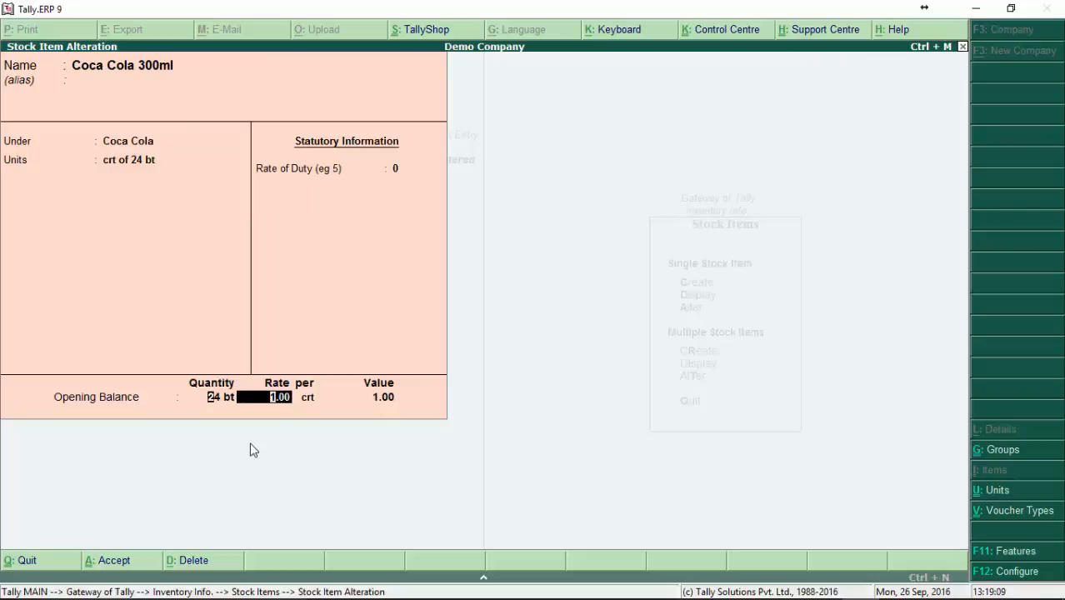
{"action": "key", "text": "BackSpace"}
{"action": "key", "text": "Escape"}
{"action": "key", "text": "Return"}
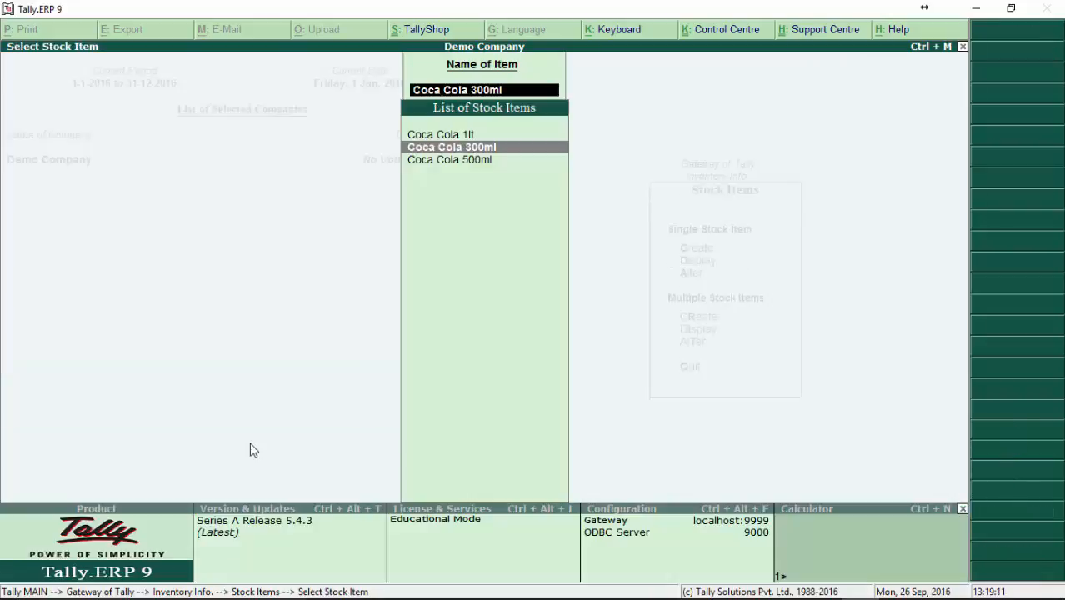
{"action": "key", "text": "Escape"}
Step: Start creating a single stock item named Fanta 300ml with no alias
{"action": "key", "text": "Up"}
{"action": "key", "text": "Up"}
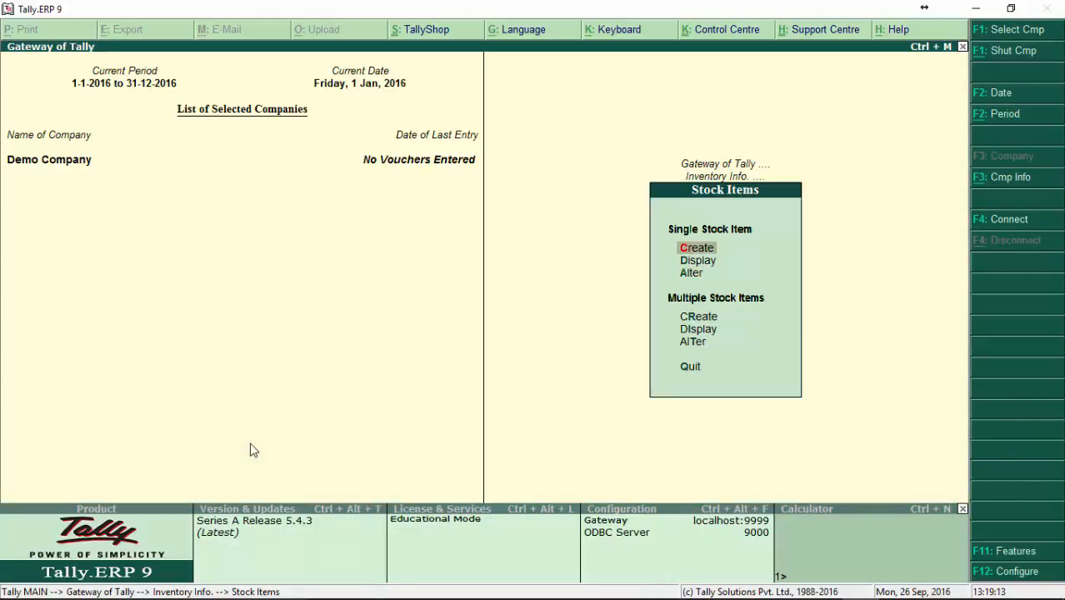
{"action": "key", "text": "Return"}
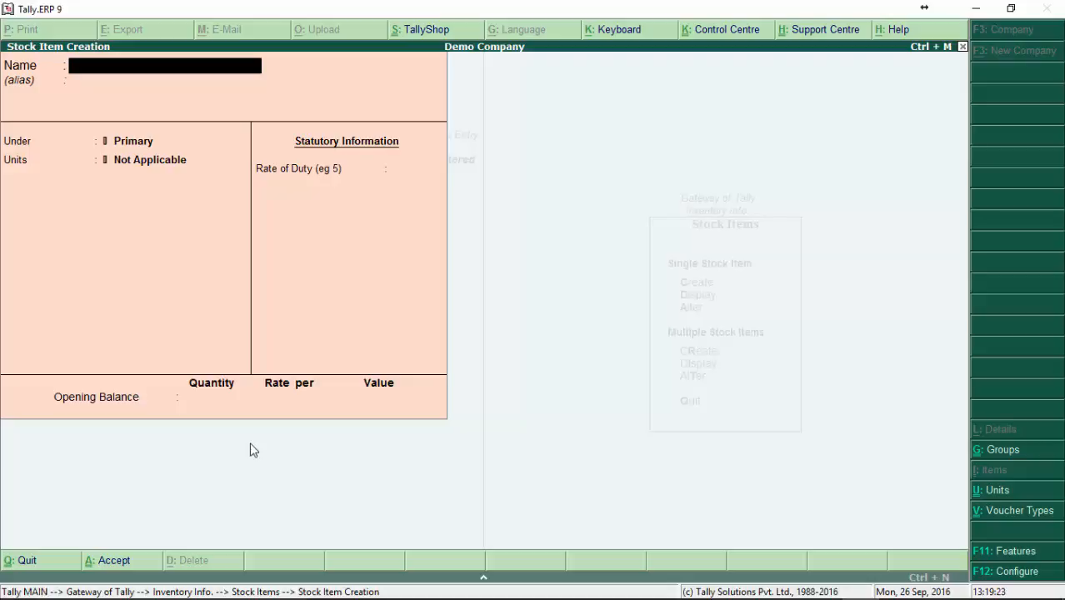
{"action": "type", "text": "Fanta 300ml"}
{"action": "key", "text": "Return"}
{"action": "key", "text": "Return"}
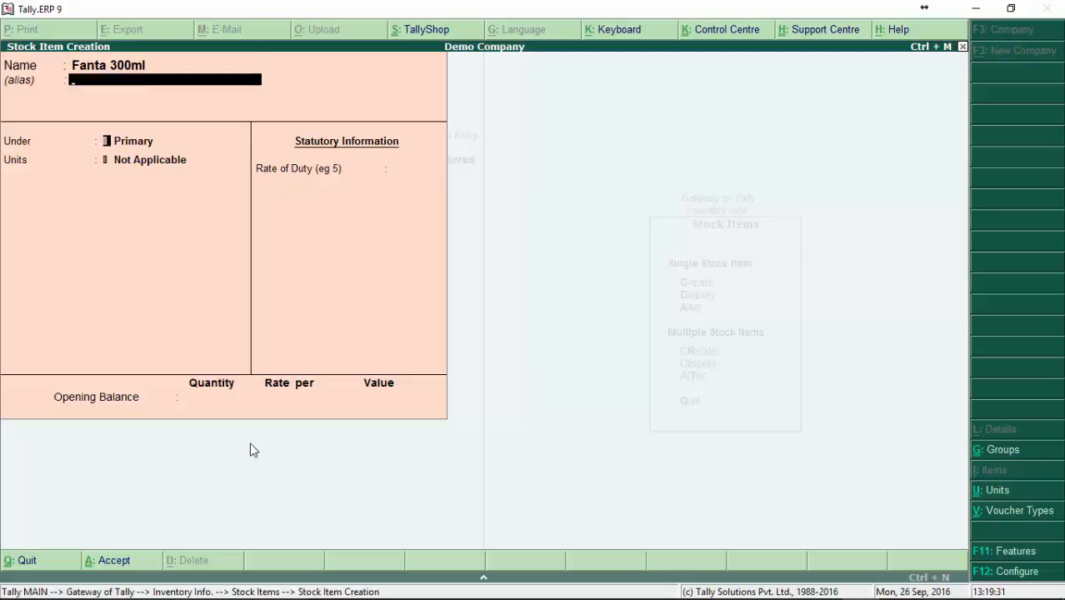
Step: From the item's parent group choice, start a new stock group named Fanta with no alias
{"action": "key", "text": "Down"}
{"action": "key", "text": "Down"}
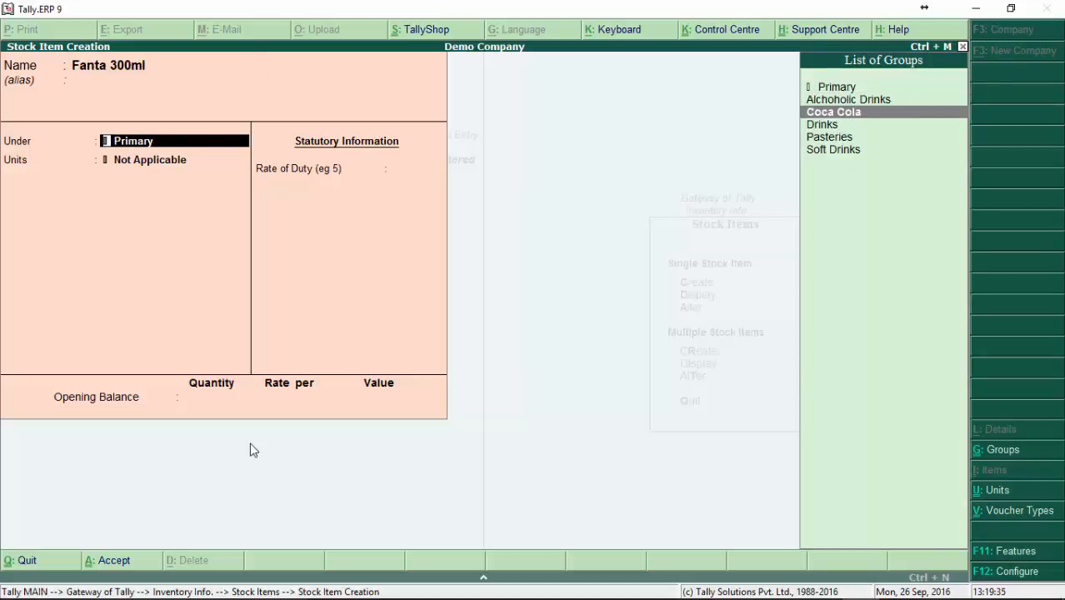
{"action": "key", "text": "alt+c"}
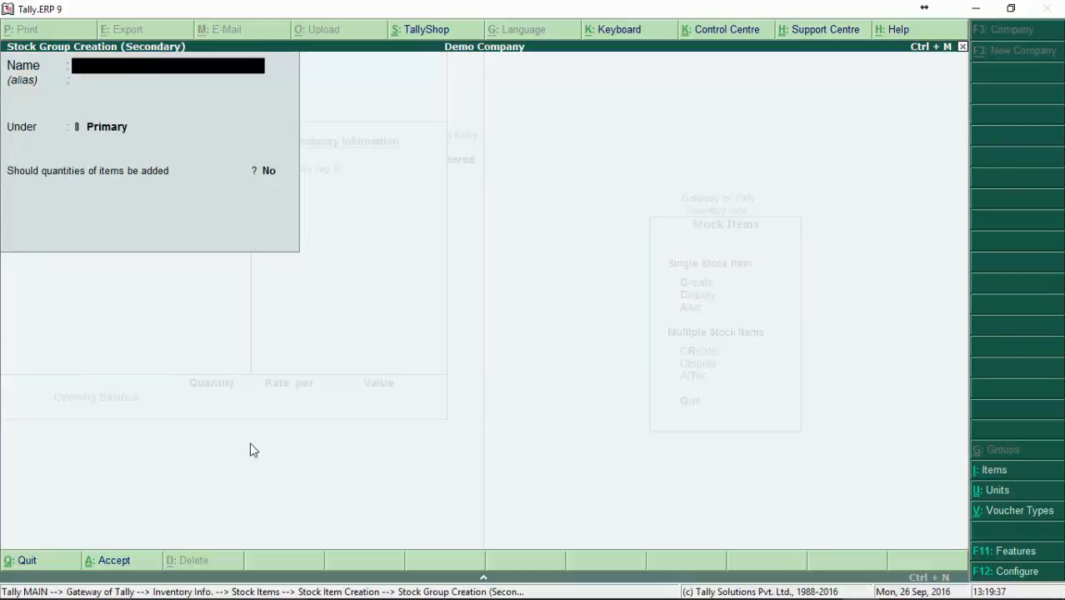
{"action": "type", "text": "Fanta"}
{"action": "key", "text": "Return"}
{"action": "key", "text": "Return"}
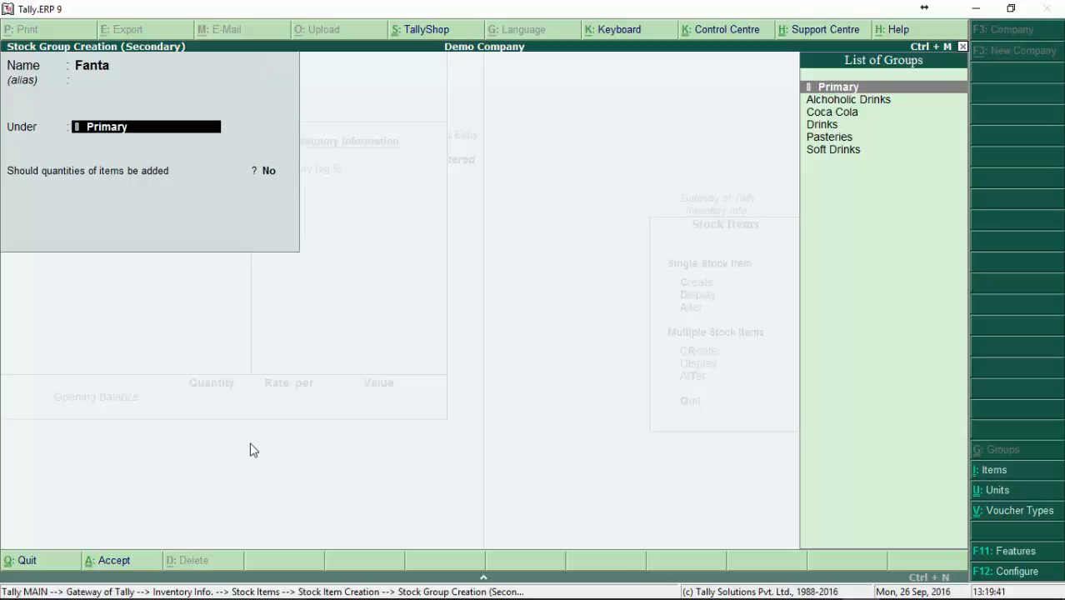
Step: Place the Fanta group under Soft Drinks, set adding of item quantities to No and save the group
{"action": "key", "text": "Down"}
{"action": "key", "text": "Down"}
{"action": "key", "text": "Down"}
{"action": "key", "text": "Down"}
{"action": "key", "text": "Down"}
{"action": "key", "text": "Return"}
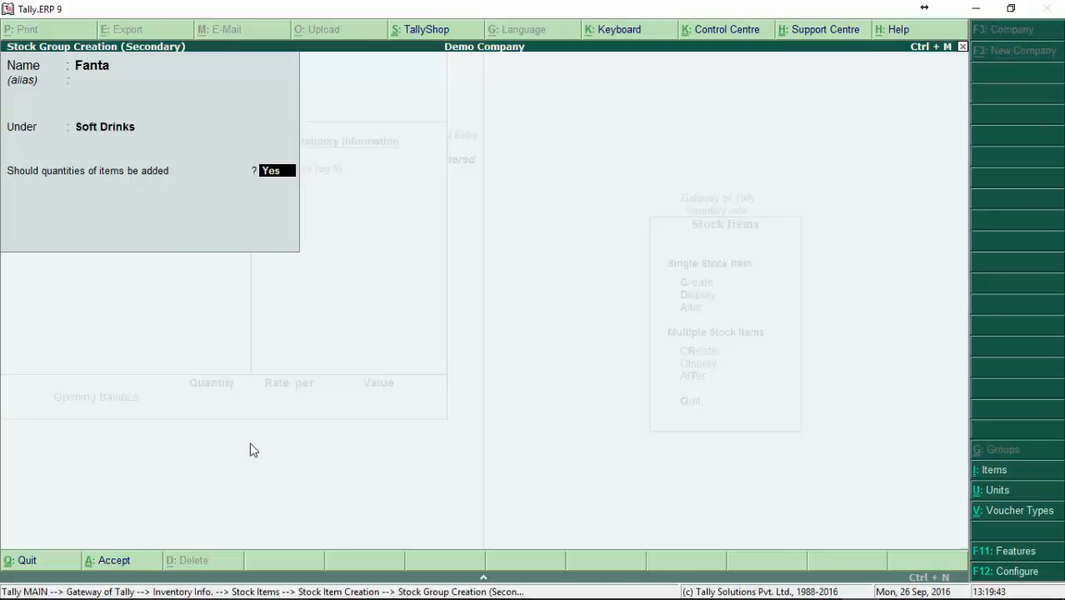
{"action": "key", "text": "n"}
{"action": "key", "text": "Return"}
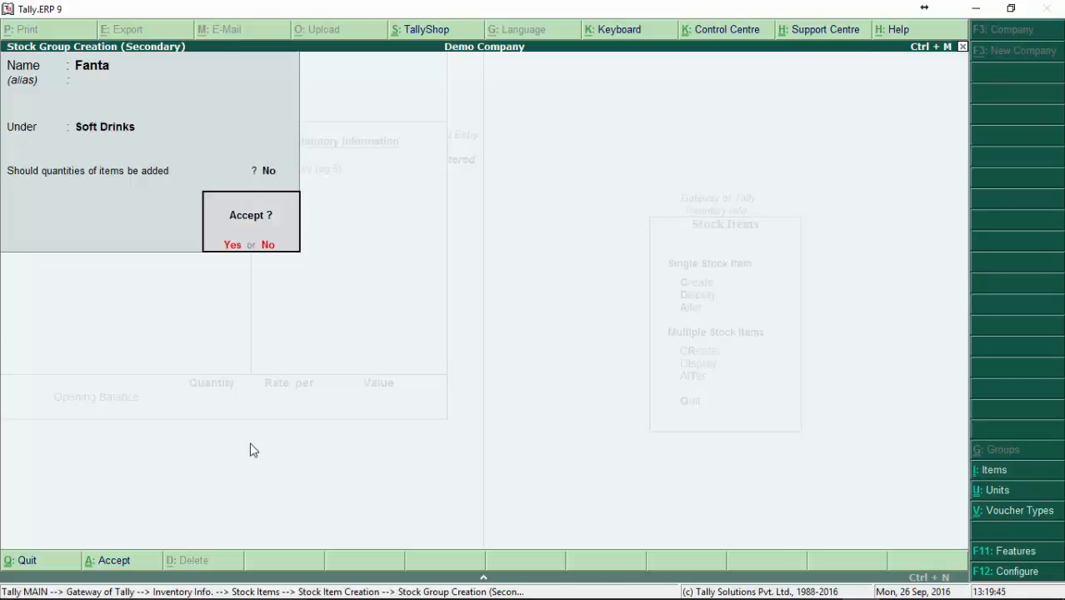
{"action": "key", "text": "Return"}
Step: Set the units of Fanta 300ml to crt of 24 bt, leaving the rate of duty at 0
{"action": "key", "text": "Down"}
{"action": "key", "text": "Down"}
{"action": "key", "text": "Down"}
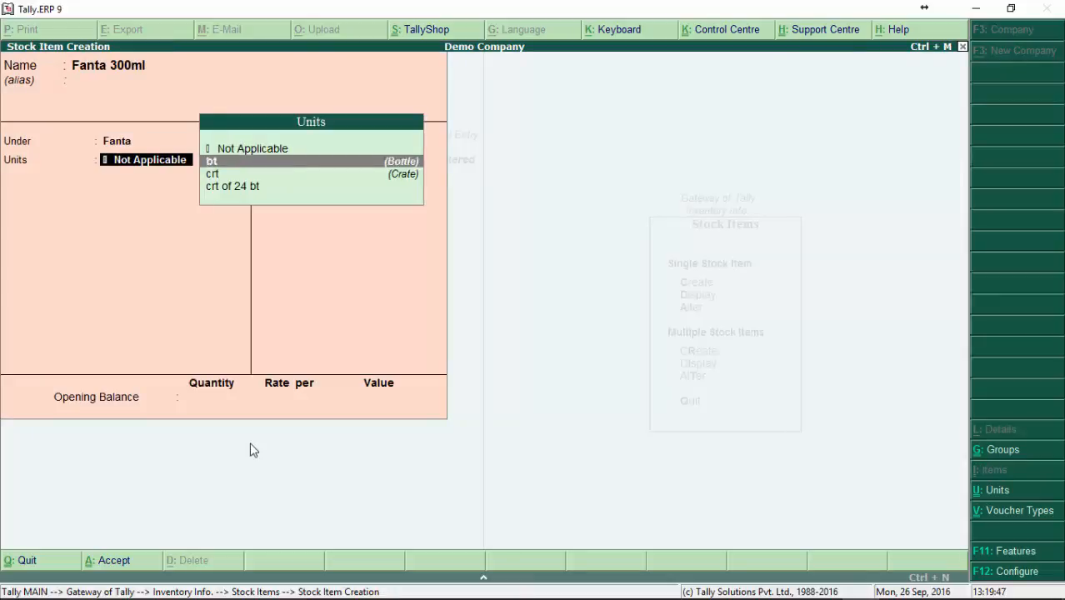
{"action": "key", "text": "Return"}
Step: Enter 1 crt as the opening quantity of Fanta 300ml and change it to 1-5 crt
{"action": "key", "text": "Return"}
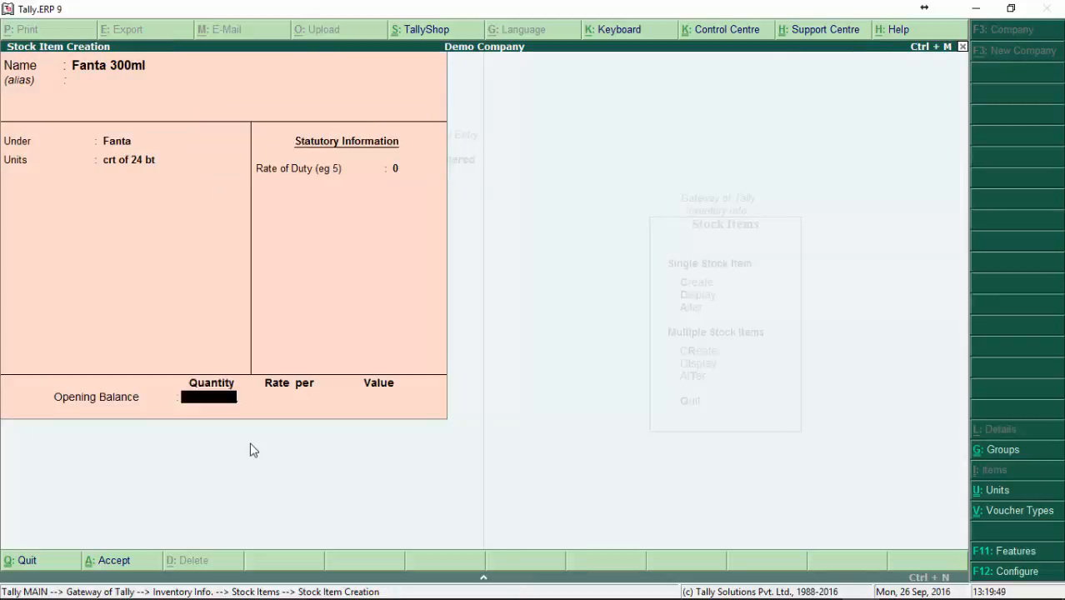
{"action": "type", "text": "1"}
{"action": "key", "text": "Return"}
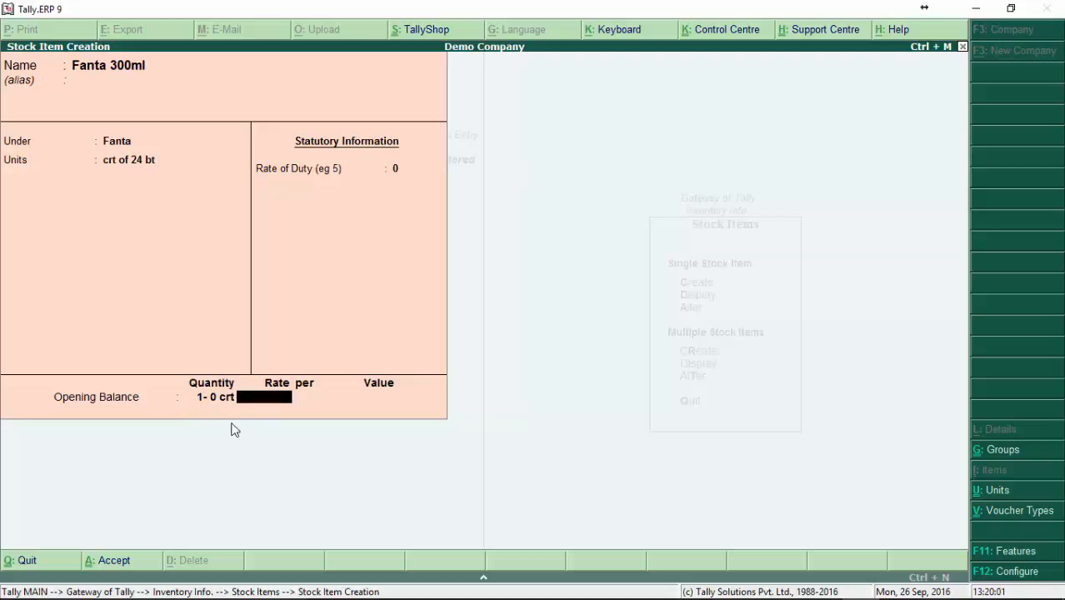
{"action": "key", "text": "BackSpace"}
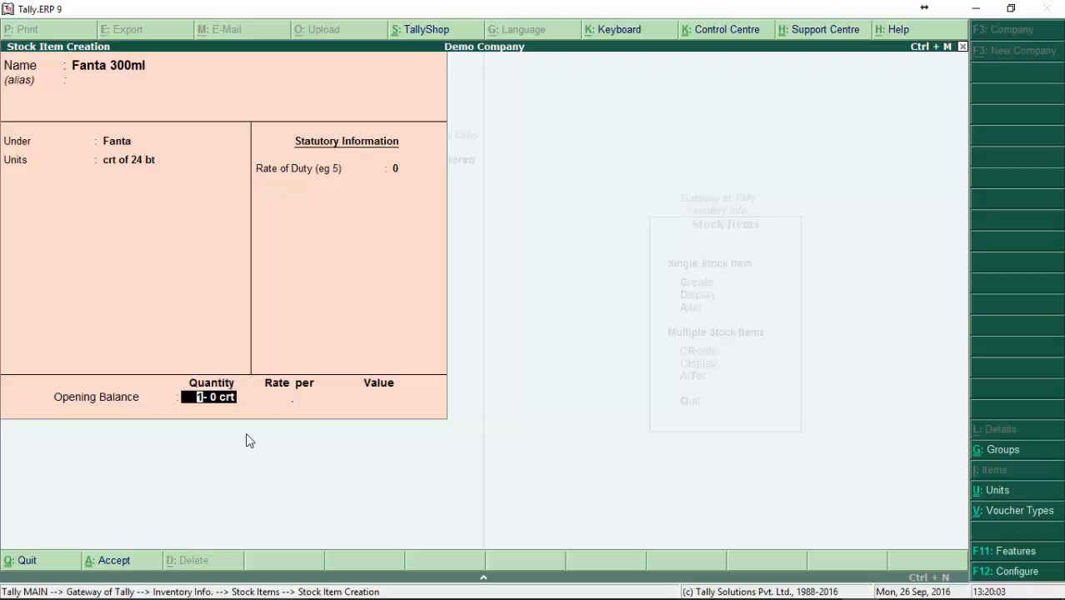
{"action": "type", "text": "1- 5"}
{"action": "key", "text": "Return"}
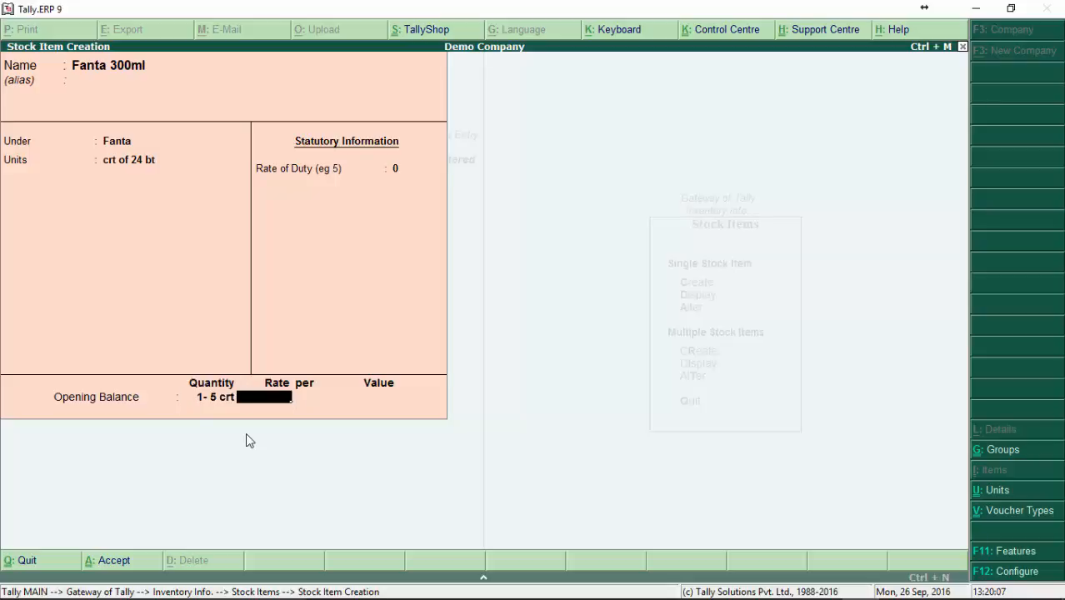
Step: Set the opening quantity of Fanta 300ml to 1-0 crt
{"action": "key", "text": "BackSpace"}
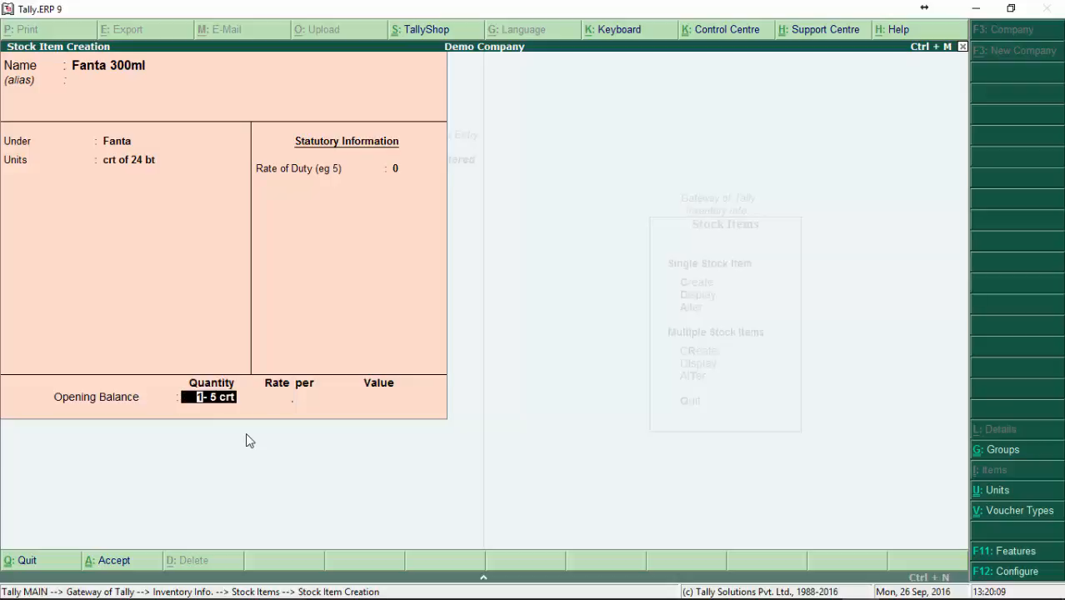
{"action": "key", "text": "BackSpace"}
{"action": "type", "text": "1-"}
{"action": "key", "text": "Return"}
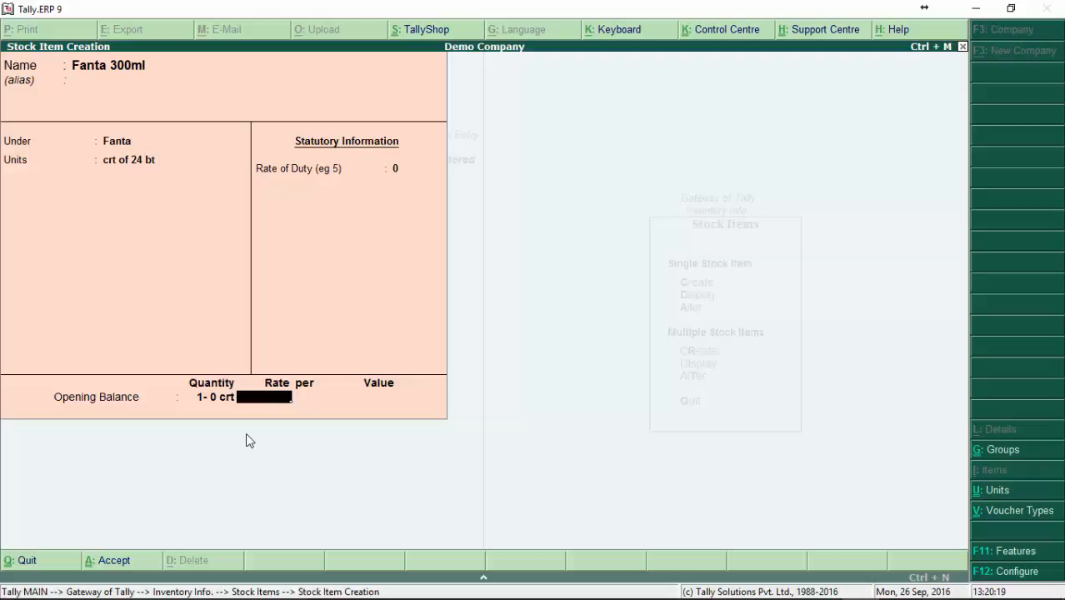
{"action": "type", "text": "24"}
{"action": "type", "text": "*"}
Step: Set the opening rate of Fanta 300ml to 24.00 per crt, save the item and leave item creation
{"action": "key", "text": "BackSpace"}
{"action": "key", "text": "BackSpace"}
{"action": "key", "text": "BackSpace"}
{"action": "type", "text": "24"}
{"action": "key", "text": "Return"}
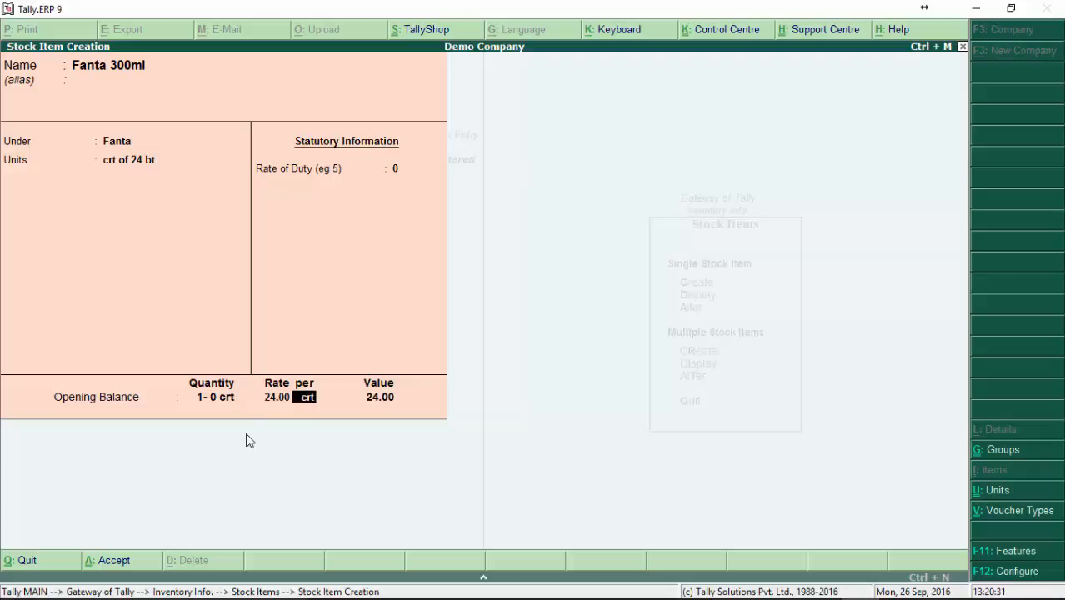
{"action": "key", "text": "Return"}
{"action": "key", "text": "Return"}
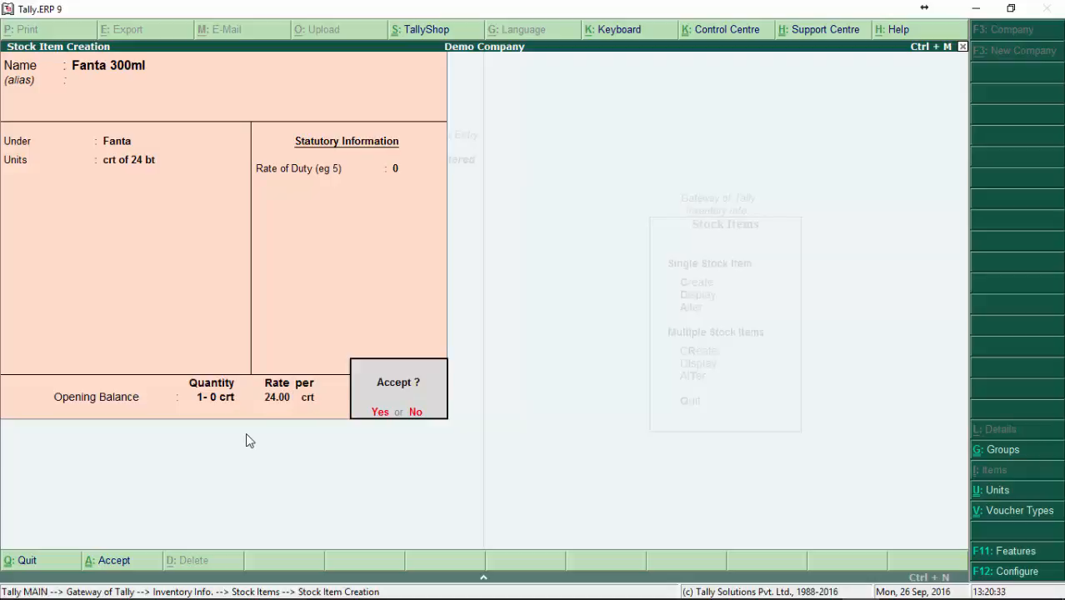
{"action": "key", "text": "Return"}
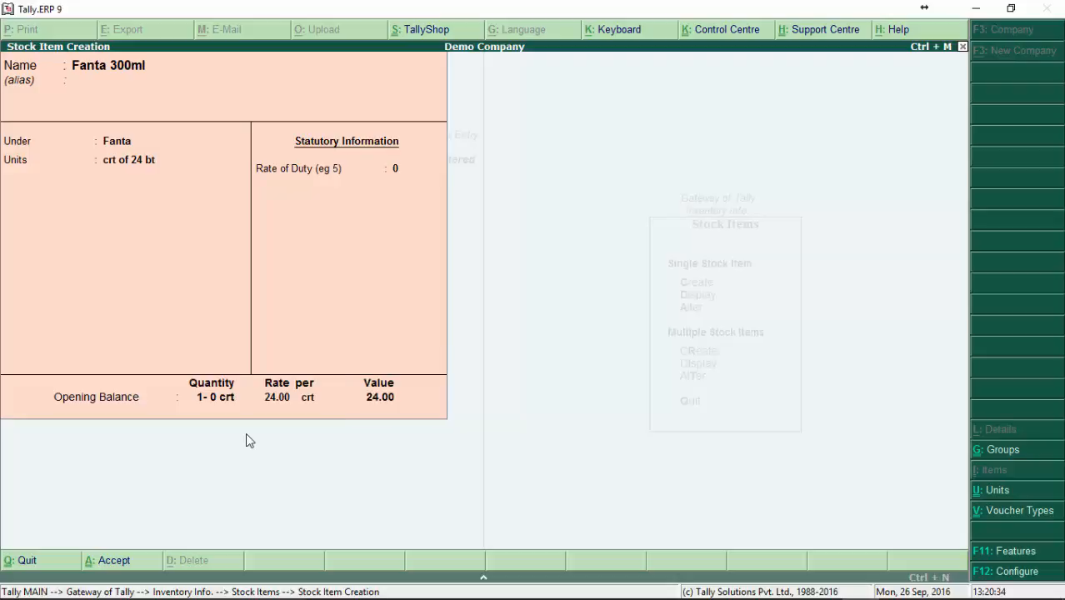
{"action": "key", "text": "Escape"}
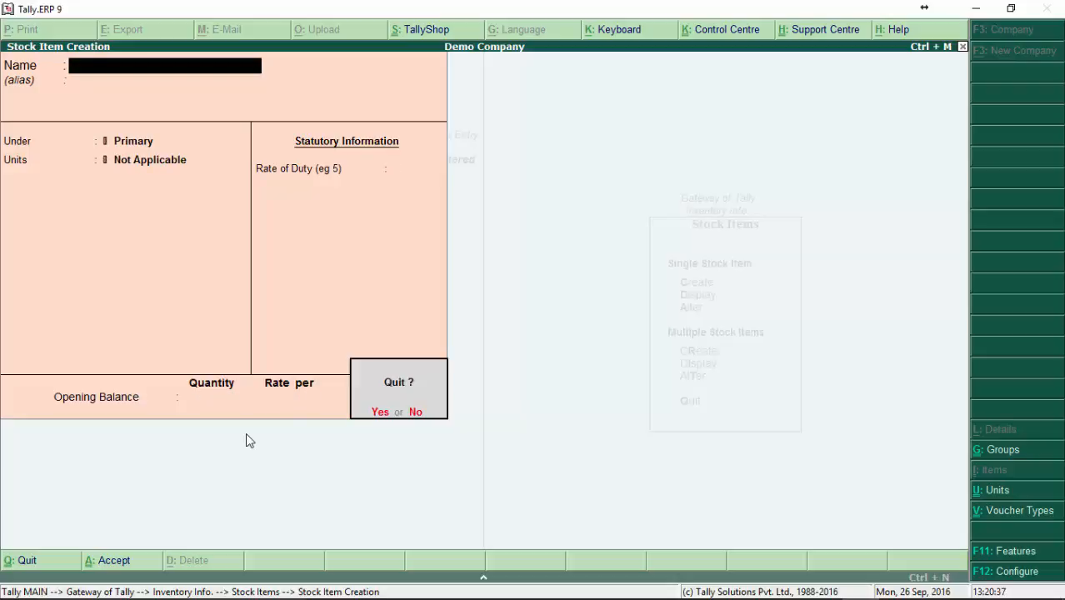
{"action": "key", "text": "Return"}
Step: Open Coca Cola 1lt and Coca Cola 300ml in turn to examine their units and opening balances, closing both without changes
{"action": "key", "text": "Down"}
{"action": "key", "text": "Down"}
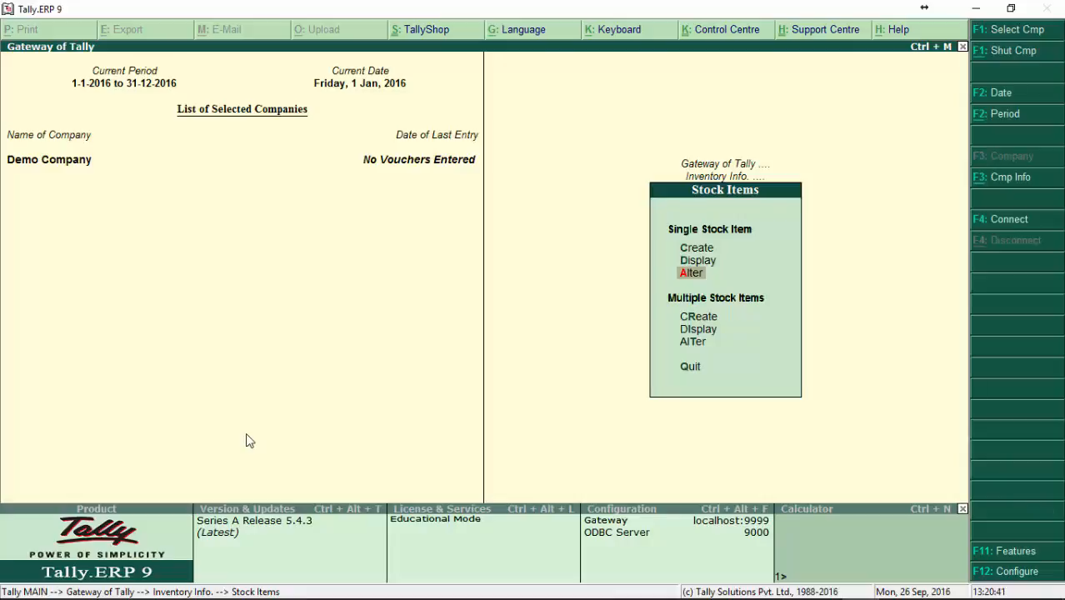
{"action": "key", "text": "Return"}
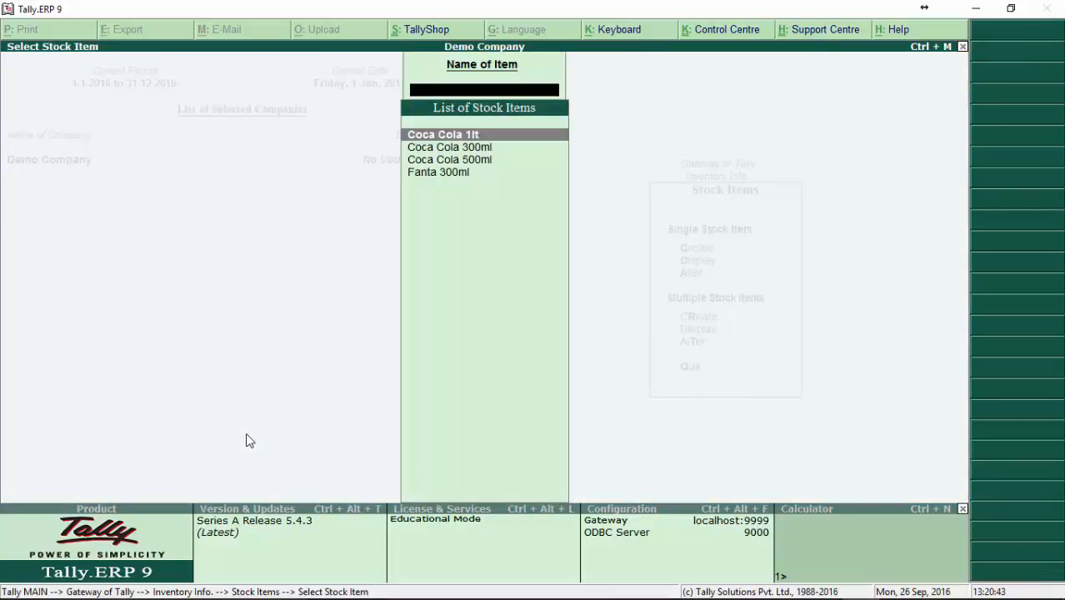
{"action": "key", "text": "Return"}
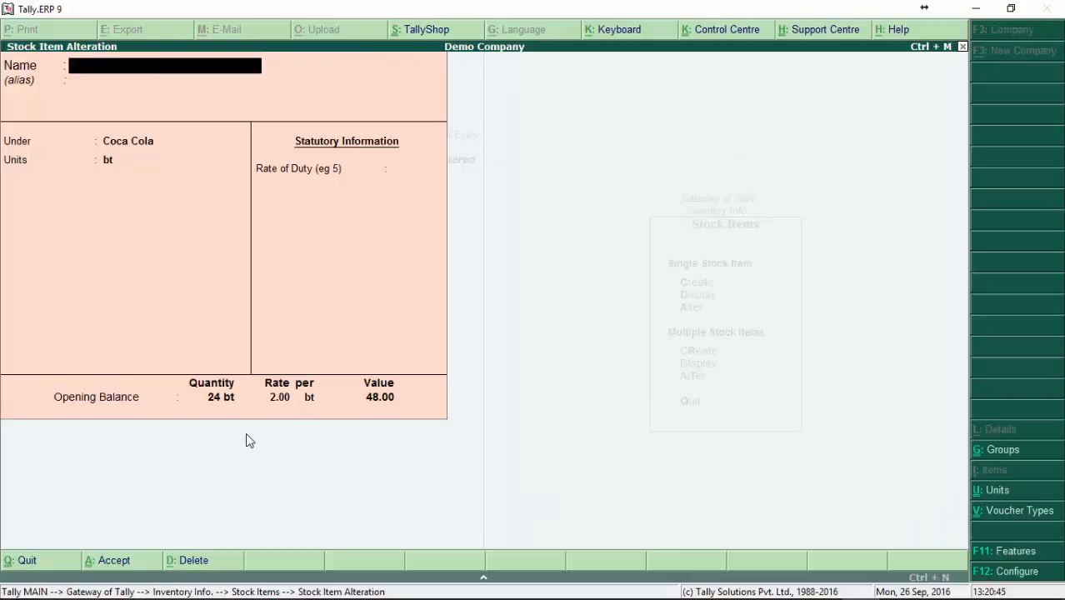
{"action": "key", "text": "Escape"}
{"action": "key", "text": "Return"}
{"action": "key", "text": "Down"}
{"action": "key", "text": "Return"}
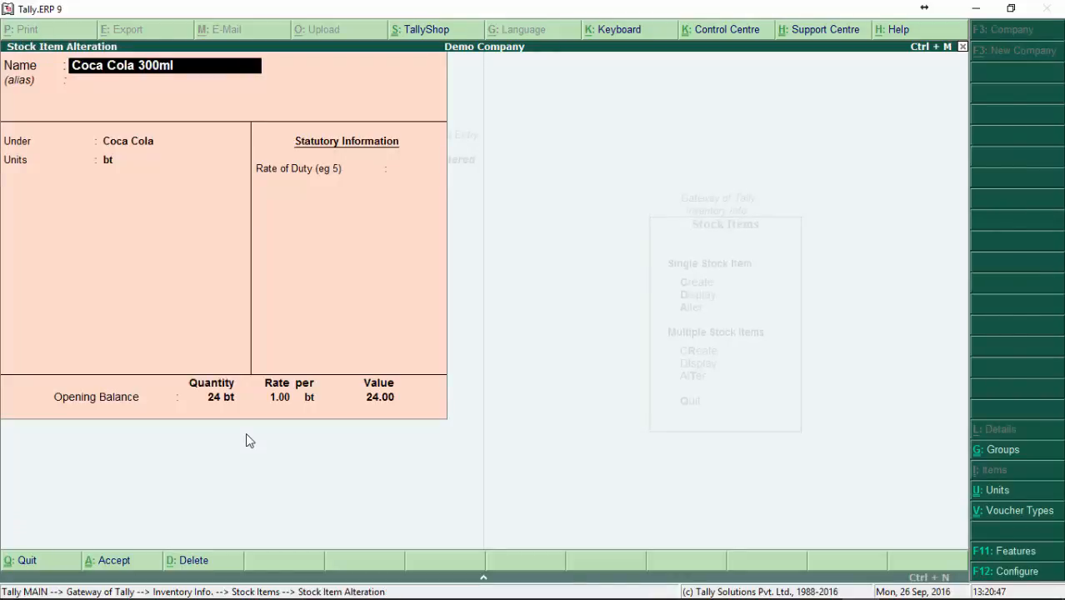
{"action": "key", "text": "BackSpace"}
{"action": "key", "text": "Escape"}
{"action": "key", "text": "Return"}
{"action": "key", "text": "Escape"}
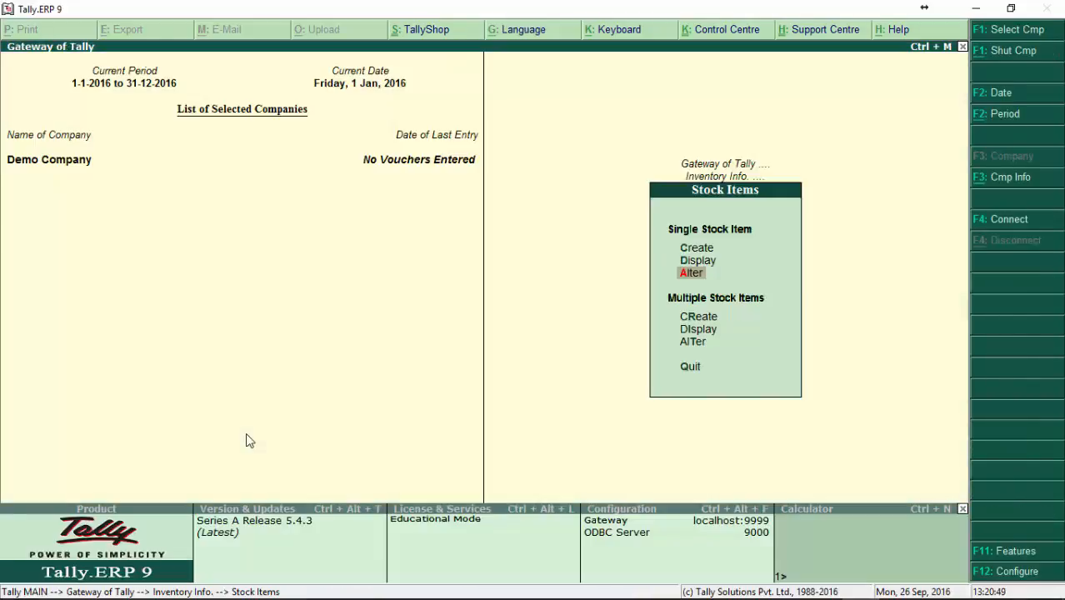
Step: Start creating multiple stock items with All Items as the group
{"action": "key", "text": "Down"}
{"action": "key", "text": "Down"}
{"action": "key", "text": "Down"}
{"action": "key", "text": "Up"}
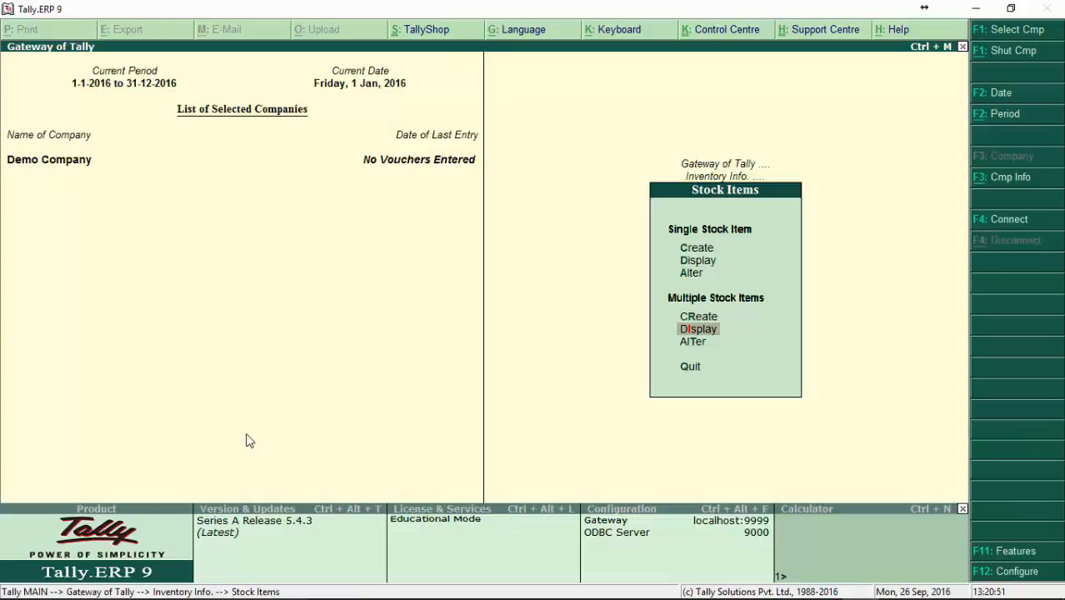
{"action": "key", "text": "Up"}
{"action": "key", "text": "Return"}
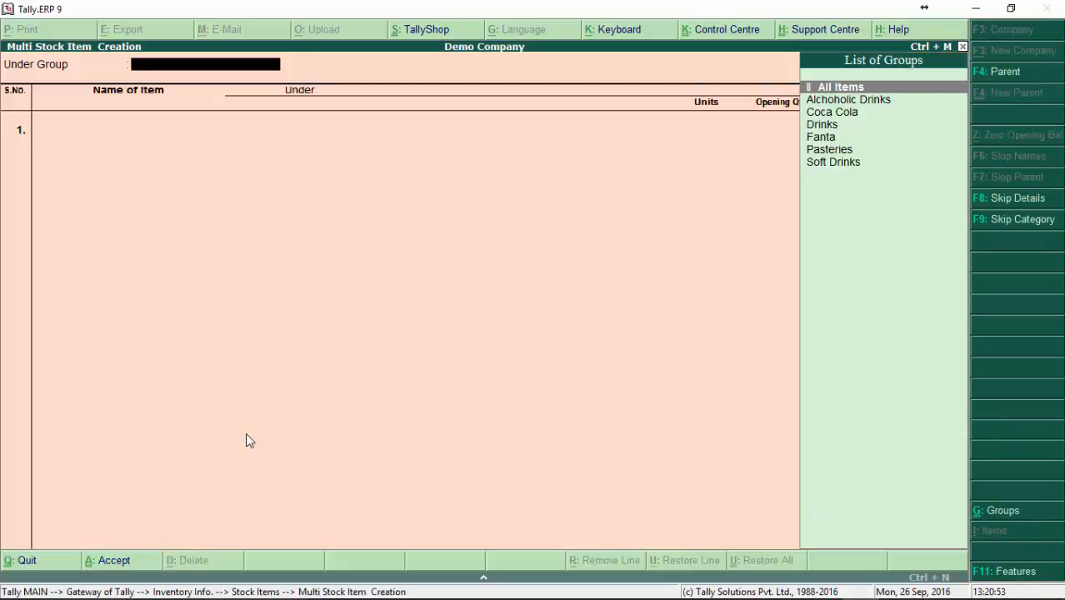
{"action": "key", "text": "Escape"}
{"action": "key", "text": "Return"}
{"action": "key", "text": "Return"}
{"action": "key", "text": "Return"}
Step: Enter Fanta as the item name on the first line of the multiple stock item form
{"action": "type", "text": "F"}
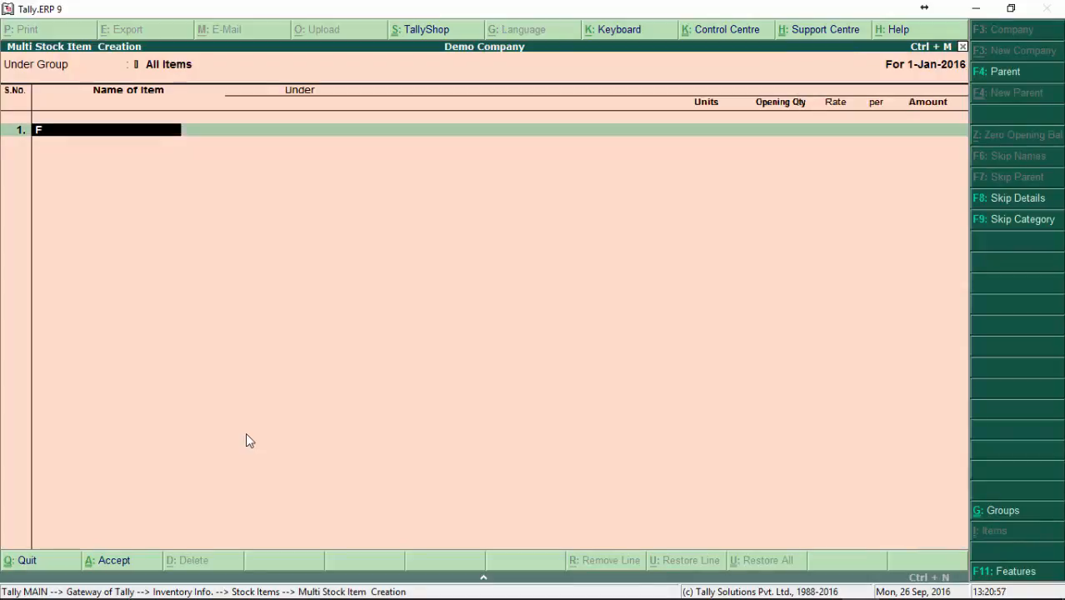
{"action": "type", "text": "anta"}
{"action": "key", "text": "Return"}
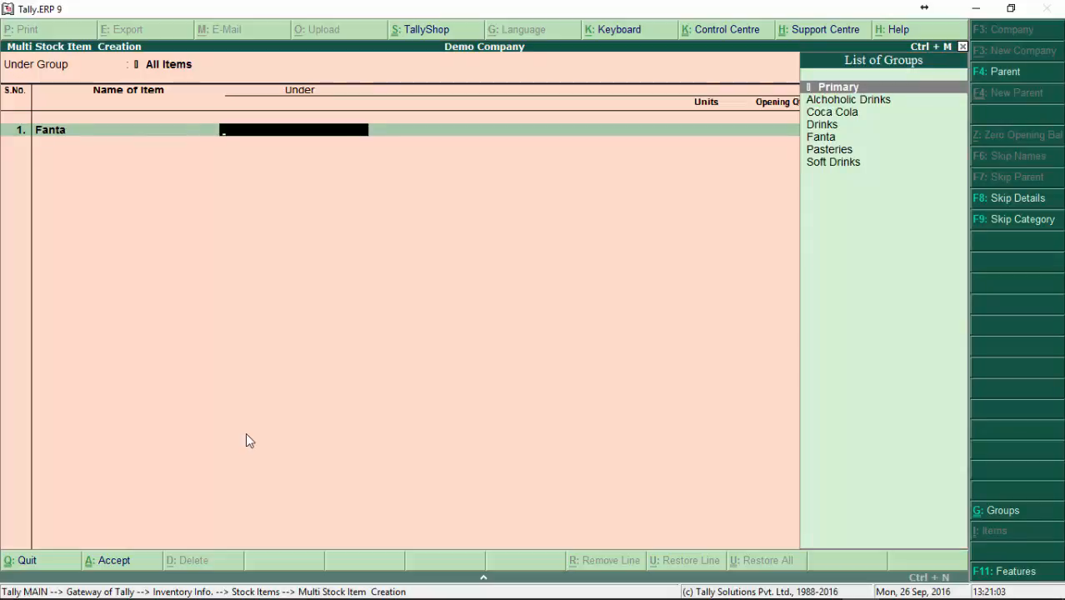
Step: Place the Fanta item under the Fanta group, with crt of 24 bt as its unit and an opening quantity of 1 crt
{"action": "key", "text": "Down"}
{"action": "key", "text": "Down"}
{"action": "key", "text": "Down"}
{"action": "key", "text": "Down"}
{"action": "key", "text": "Return"}
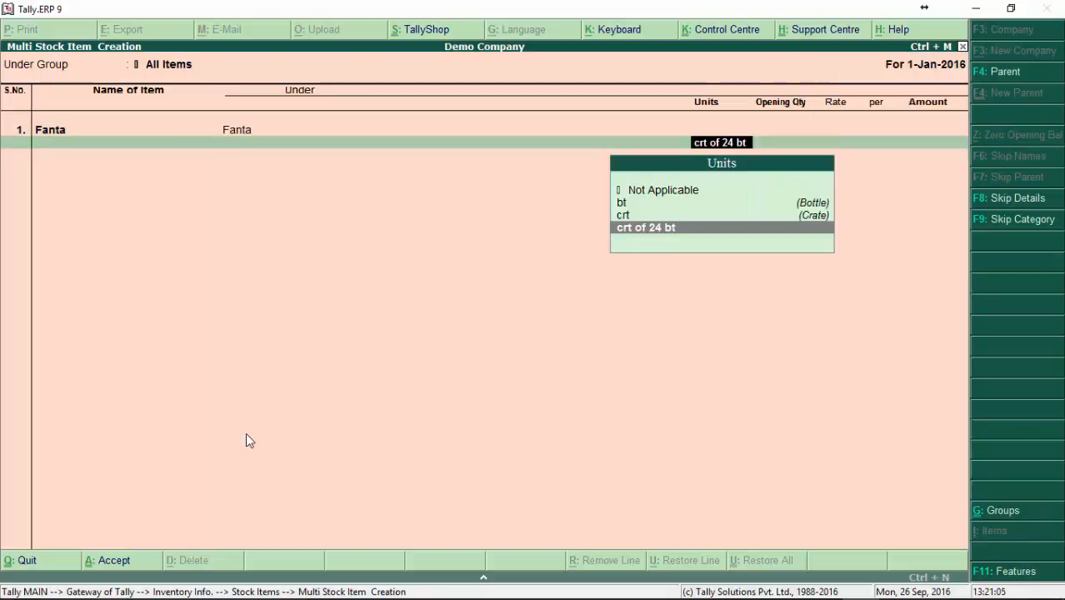
{"action": "key", "text": "Return"}
{"action": "type", "text": "1"}
{"action": "key", "text": "Return"}
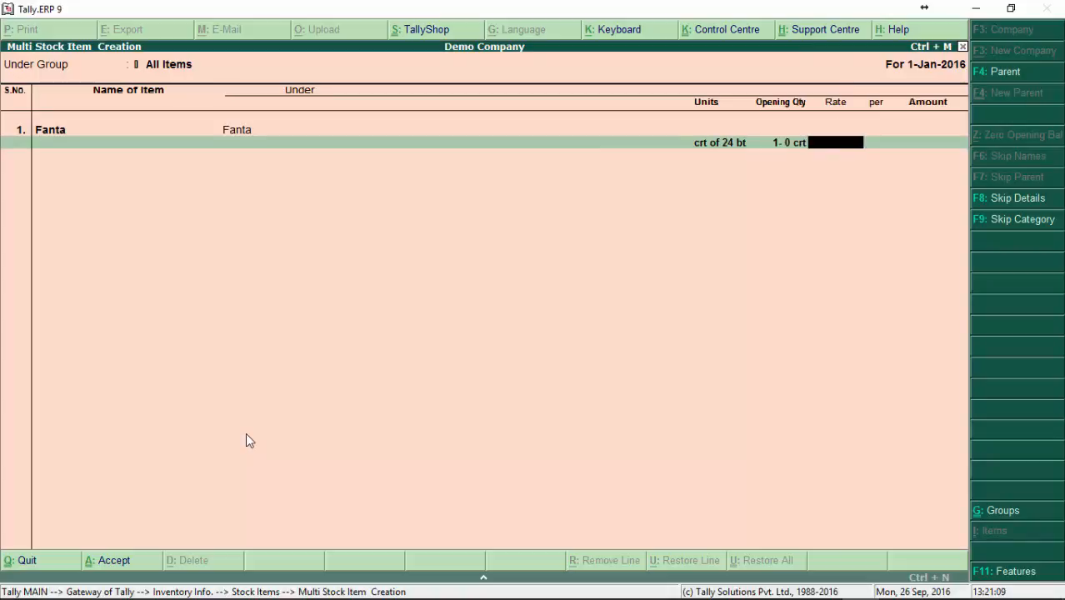
Step: Change the item name on the first line to Fanta 500ml, keeping its group, unit and opening quantity
{"action": "key", "text": "BackSpace"}
{"action": "key", "text": "BackSpace"}
{"action": "key", "text": "BackSpace"}
{"action": "key", "text": "BackSpace"}
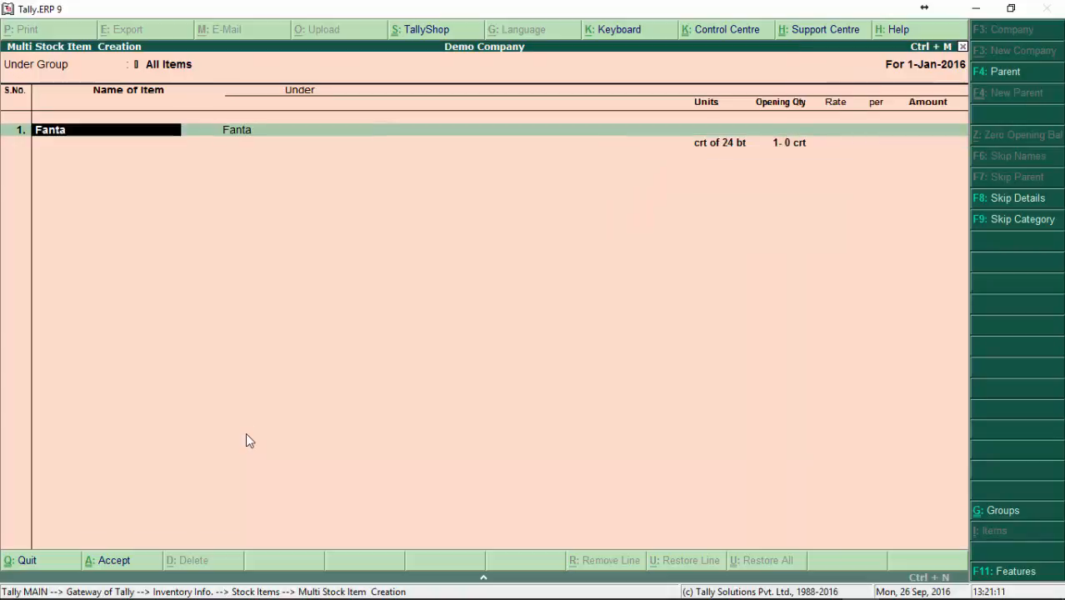
{"action": "type", "text": "500ml"}
{"action": "key", "text": "Return"}
{"action": "key", "text": "Return"}
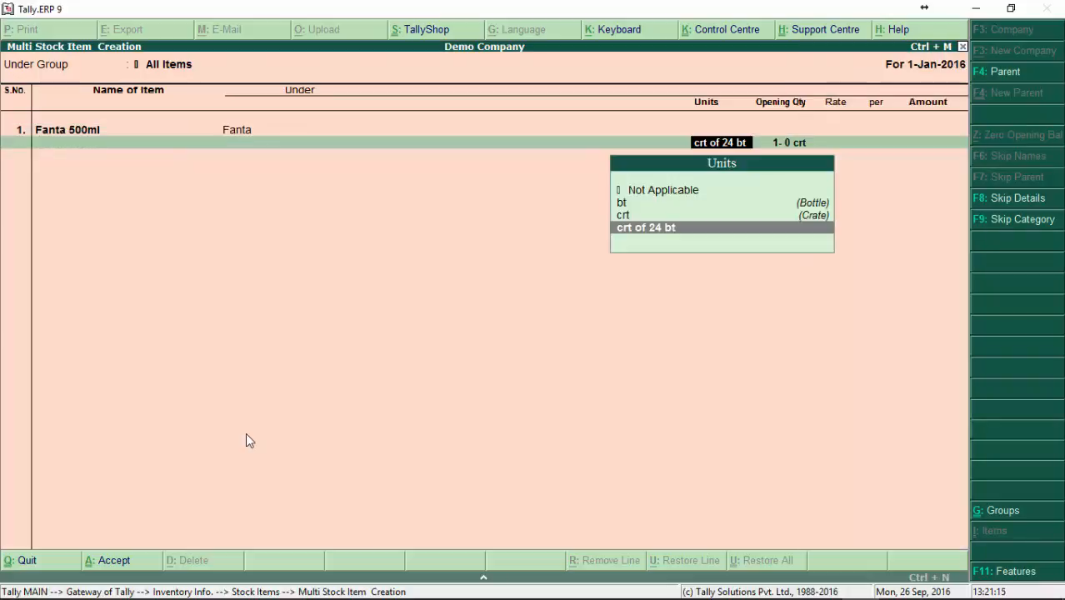
{"action": "key", "text": "Return"}
{"action": "key", "text": "Return"}
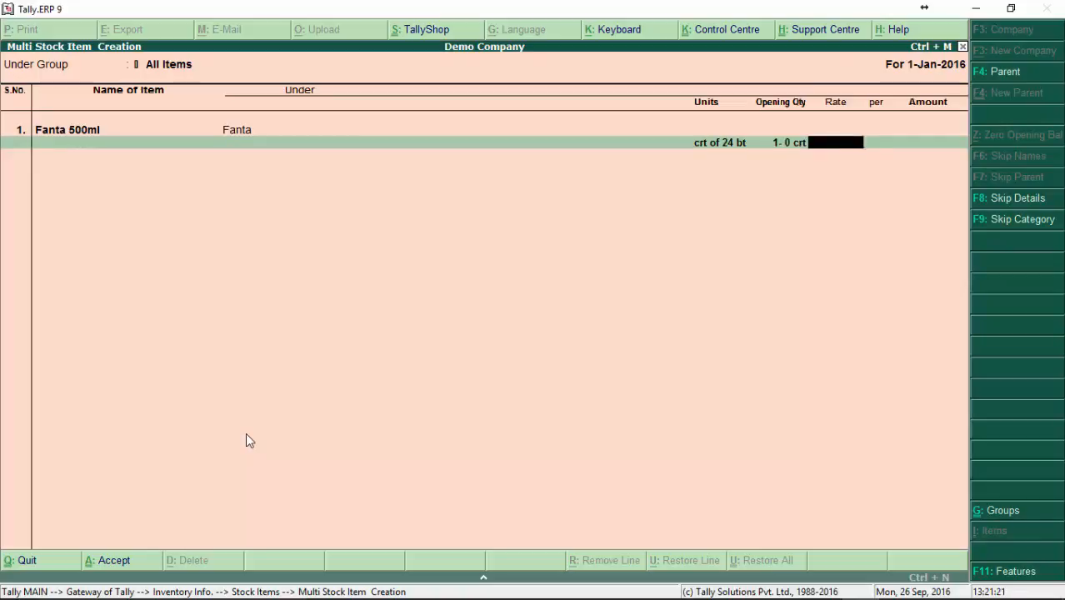
Step: Set the opening rate of Fanta 500ml to 36.00 per crt and save the multiple stock item form
{"action": "type", "text": "36"}
{"action": "key", "text": "Return"}
{"action": "type", "text": "crt"}
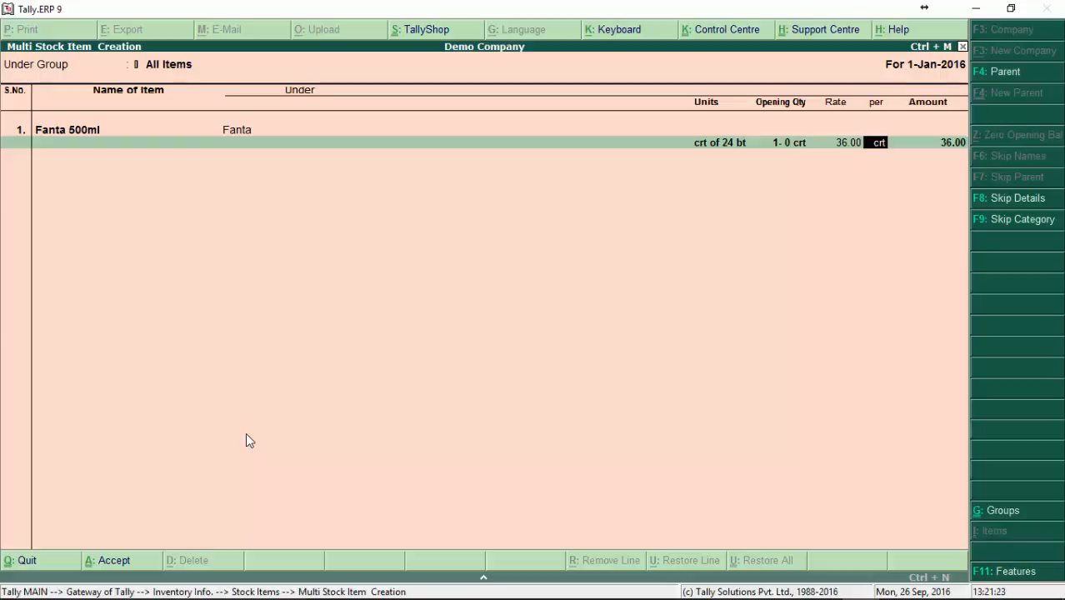
{"action": "key", "text": "Return"}
{"action": "key", "text": "Return"}
{"action": "key", "text": "Return"}
{"action": "key", "text": "Return"}
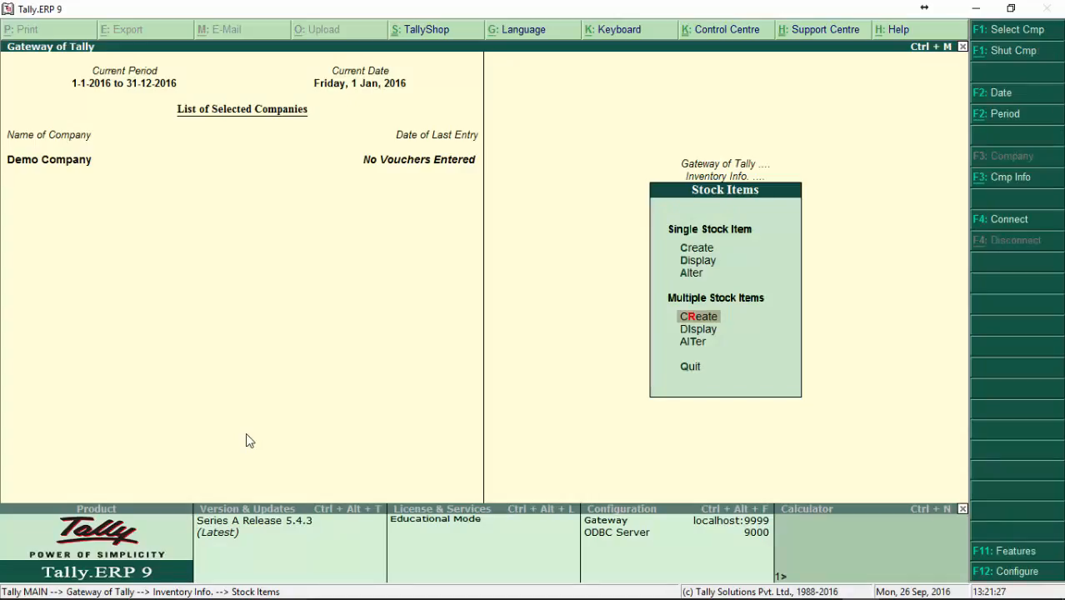
Step: Open unit creation and switch the type from Compound to Simple to examine the fields of each form
{"action": "key", "text": "Down"}
{"action": "key", "text": "Down"}
{"action": "key", "text": "Escape"}
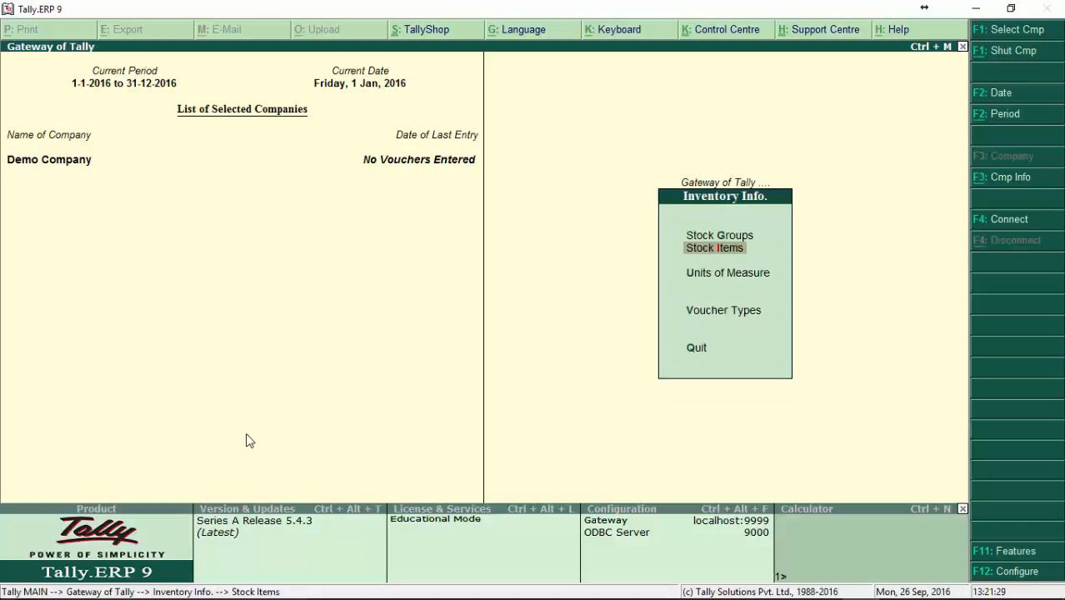
{"action": "key", "text": "Down"}
{"action": "key", "text": "Return"}
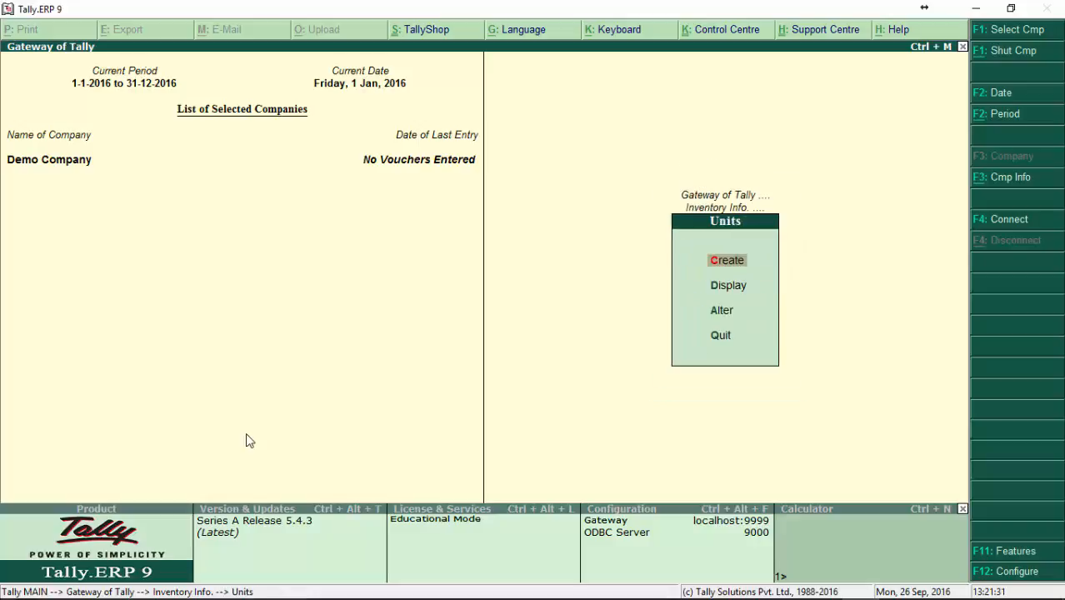
{"action": "key", "text": "Return"}
{"action": "key", "text": "Escape"}
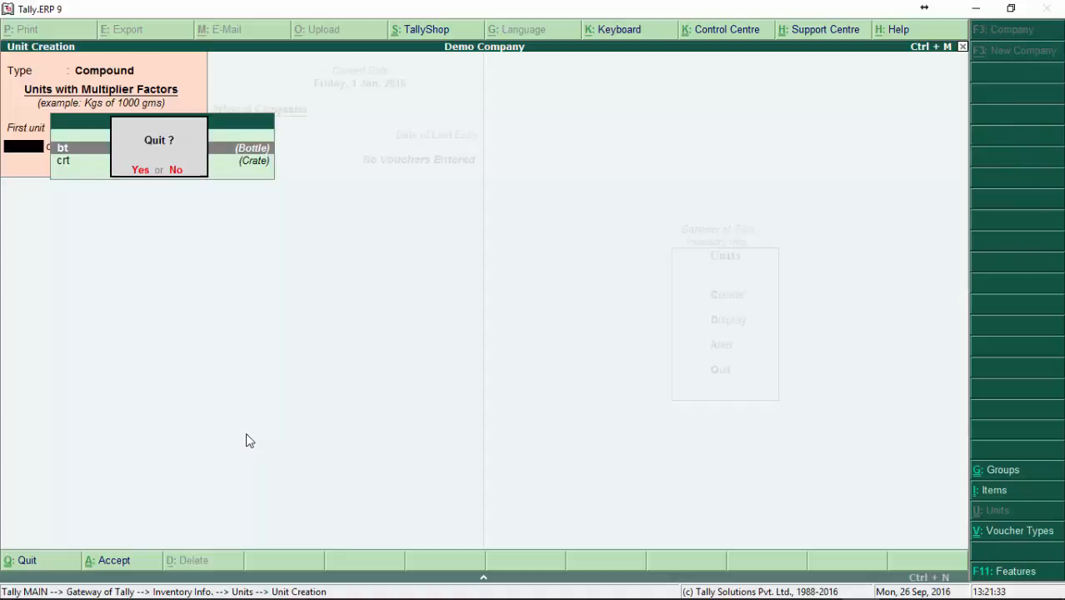
{"action": "key", "text": "Return"}
{"action": "key", "text": "Return"}
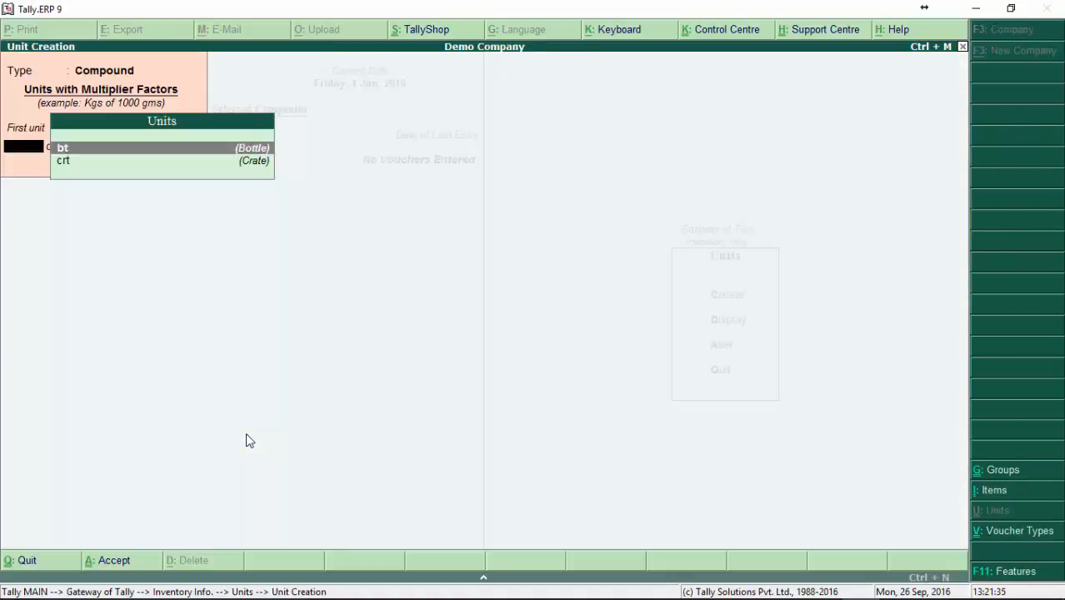
{"action": "key", "text": "BackSpace"}
{"action": "key", "text": "Down"}
{"action": "key", "text": "Return"}
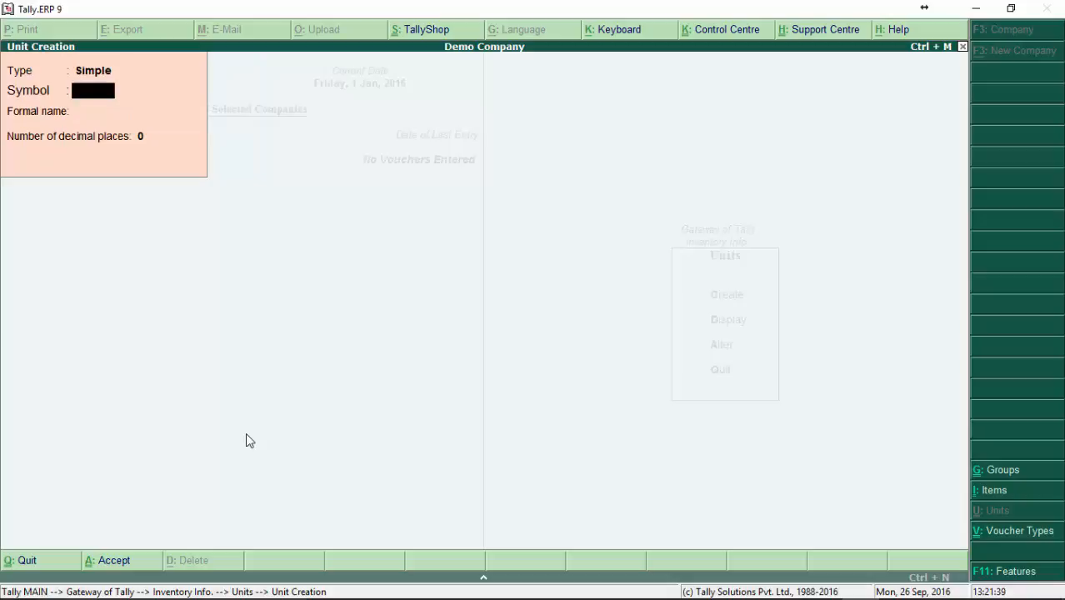
{"action": "key", "text": "BackSpace"}
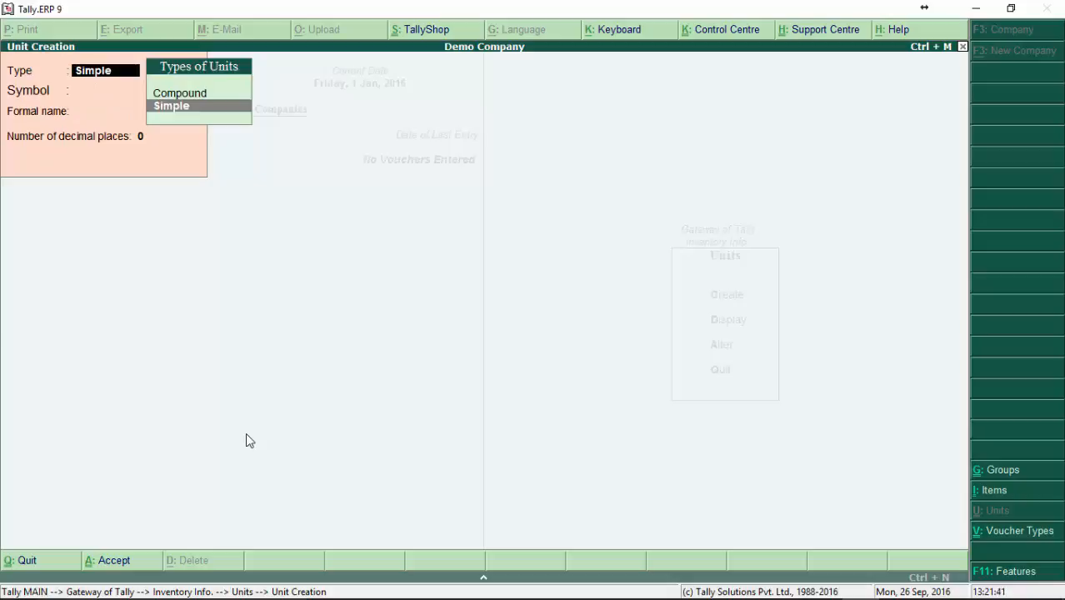
{"action": "key", "text": "Return"}
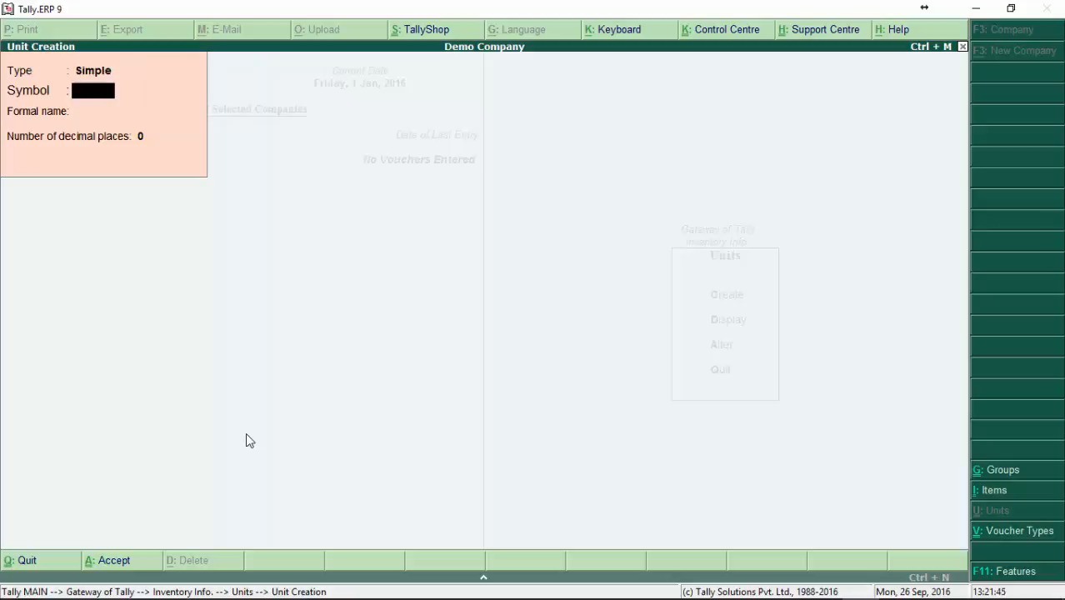
Step: Compare the Compound and Simple unit types once more and quit unit creation without saving
{"action": "key", "text": "BackSpace"}
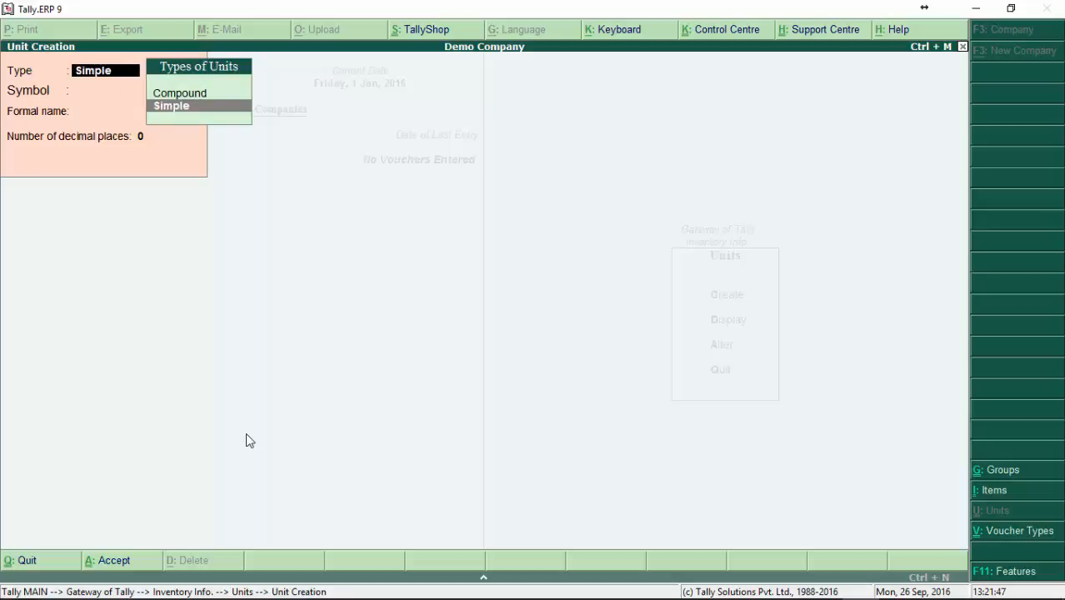
{"action": "key", "text": "Up"}
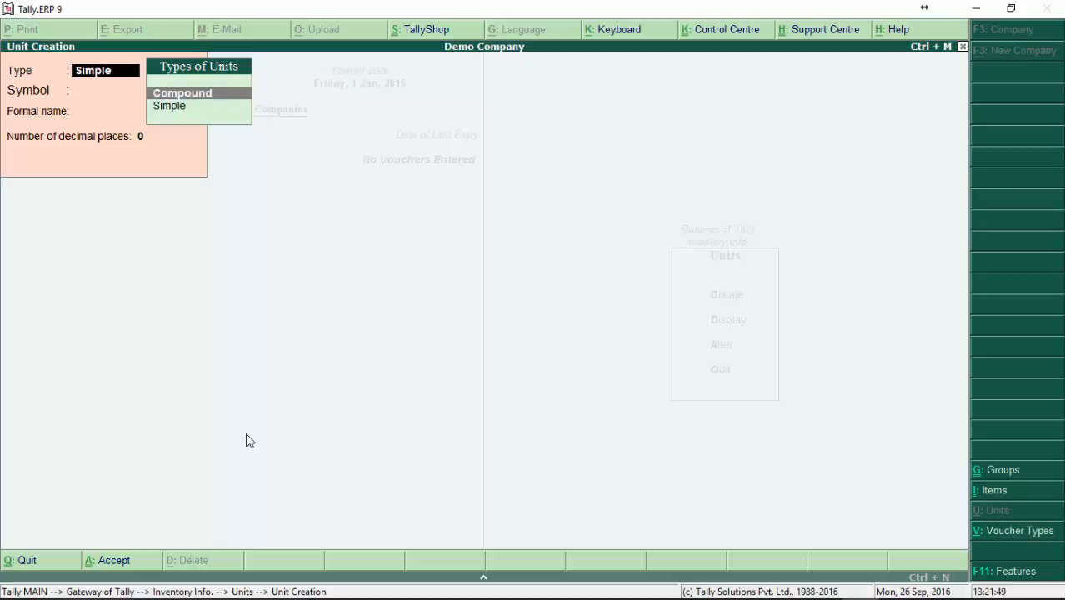
{"action": "key", "text": "Down"}
{"action": "key", "text": "Up"}
{"action": "key", "text": "Return"}
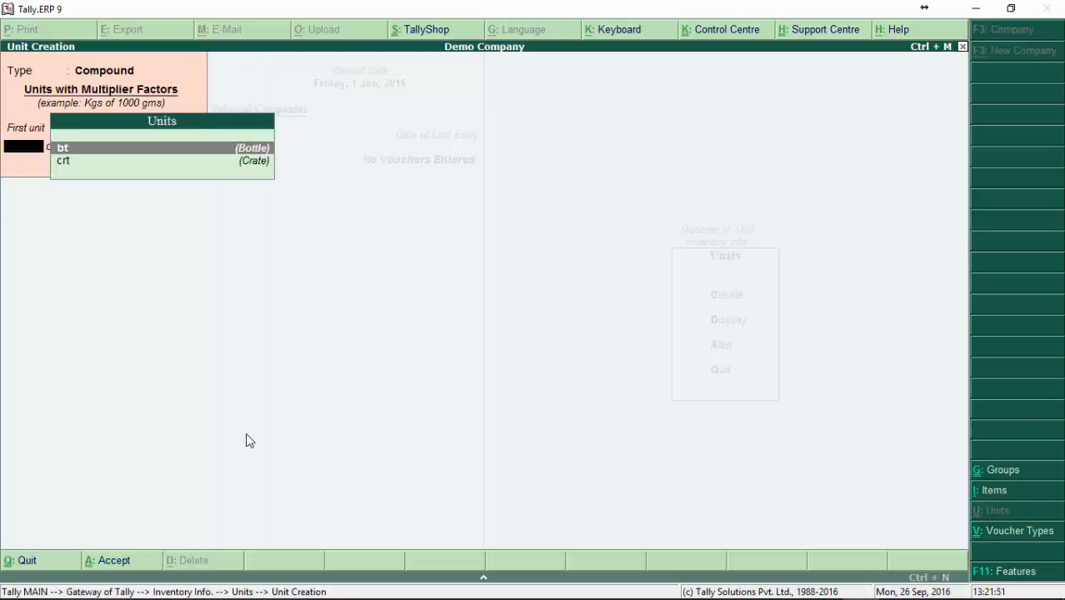
{"action": "key", "text": "BackSpace"}
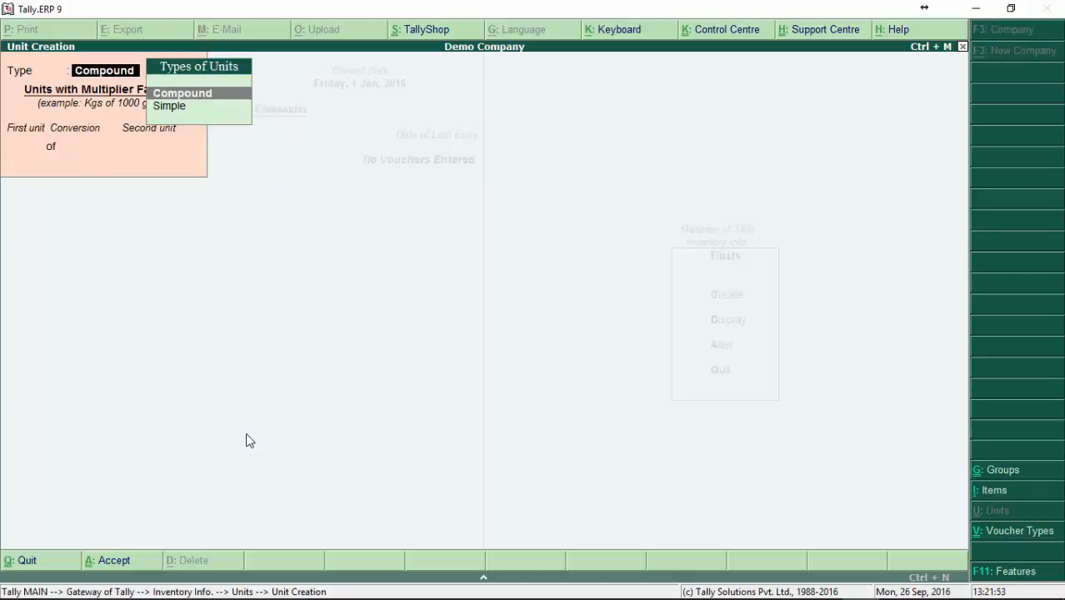
{"action": "key", "text": "Down"}
{"action": "key", "text": "Return"}
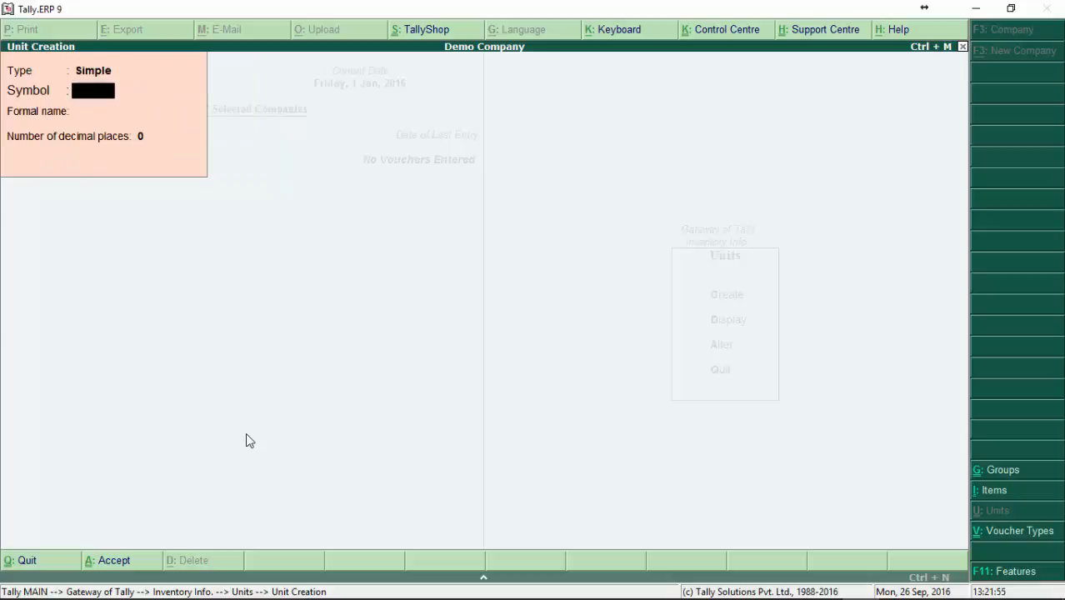
{"action": "key", "text": "Escape"}
{"action": "key", "text": "y"}
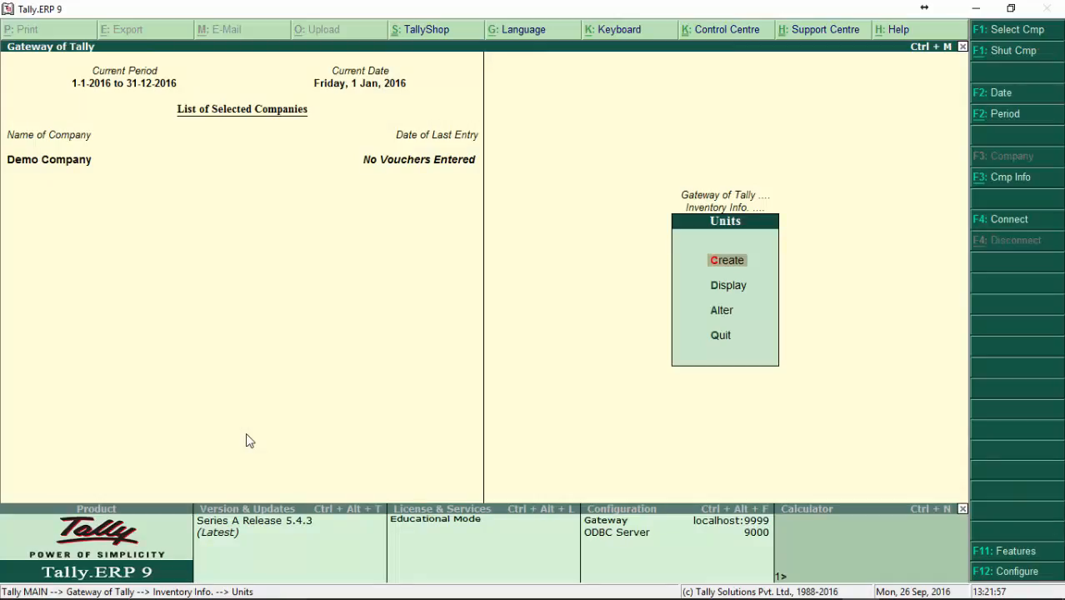
Step: Examine the voucher type options in the inventory masters and the accounts masters, returning to the Gateway of Tally
{"action": "key", "text": "Down"}
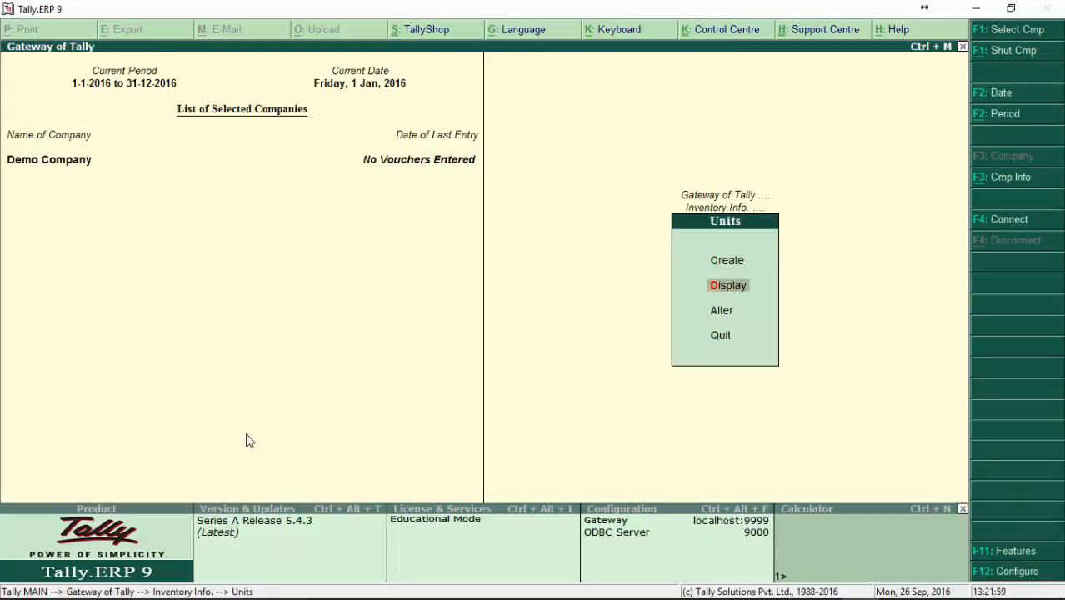
{"action": "key", "text": "Down"}
{"action": "key", "text": "Escape"}
{"action": "key", "text": "Down"}
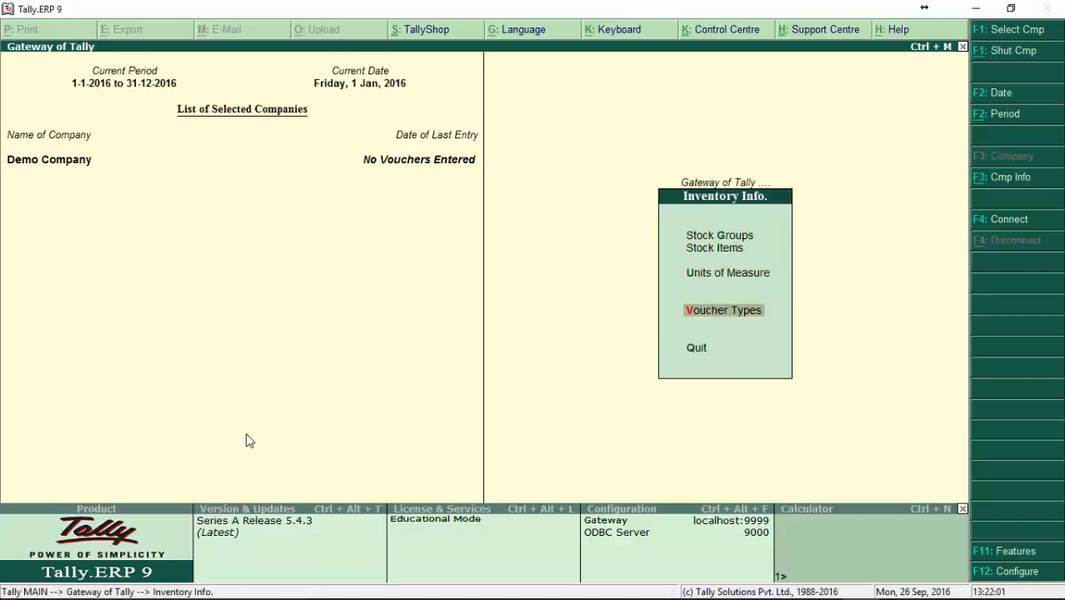
{"action": "key", "text": "Up"}
{"action": "key", "text": "Down"}
{"action": "key", "text": "Return"}
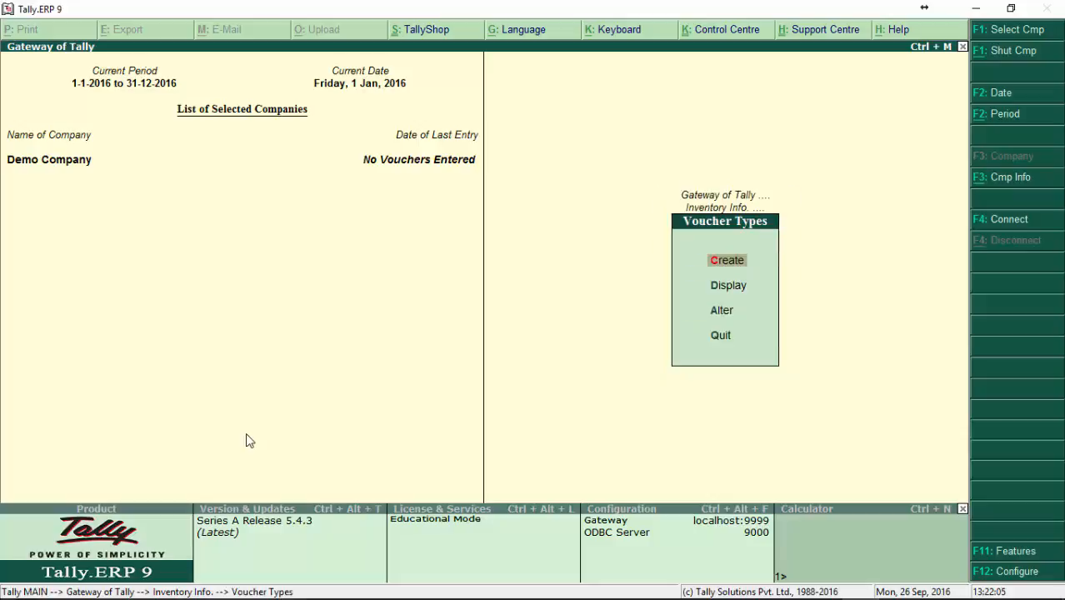
{"action": "key", "text": "Escape"}
{"action": "key", "text": "Escape"}
{"action": "key", "text": "Down"}
{"action": "key", "text": "Up"}
{"action": "key", "text": "Up"}
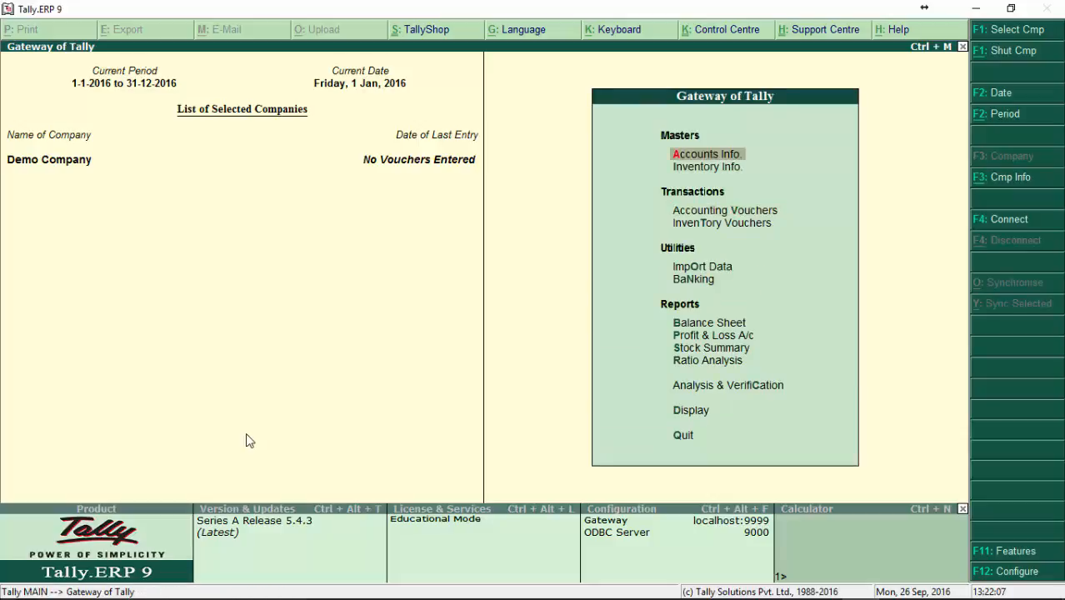
{"action": "key", "text": "Return"}
{"action": "key", "text": "Escape"}
{"action": "key", "text": "Down"}
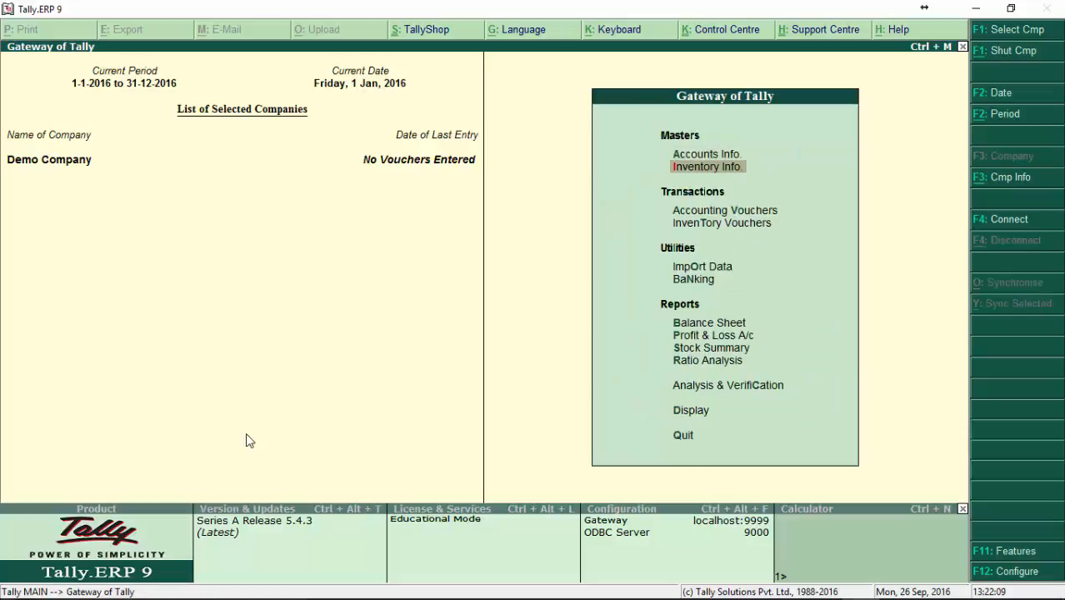
Step: Open the voucher types of the inventory masters again and return to the Gateway of Tally without creating anything
{"action": "key", "text": "Return"}
{"action": "key", "text": "Down"}
{"action": "key", "text": "Down"}
{"action": "key", "text": "Down"}
{"action": "key", "text": "Return"}
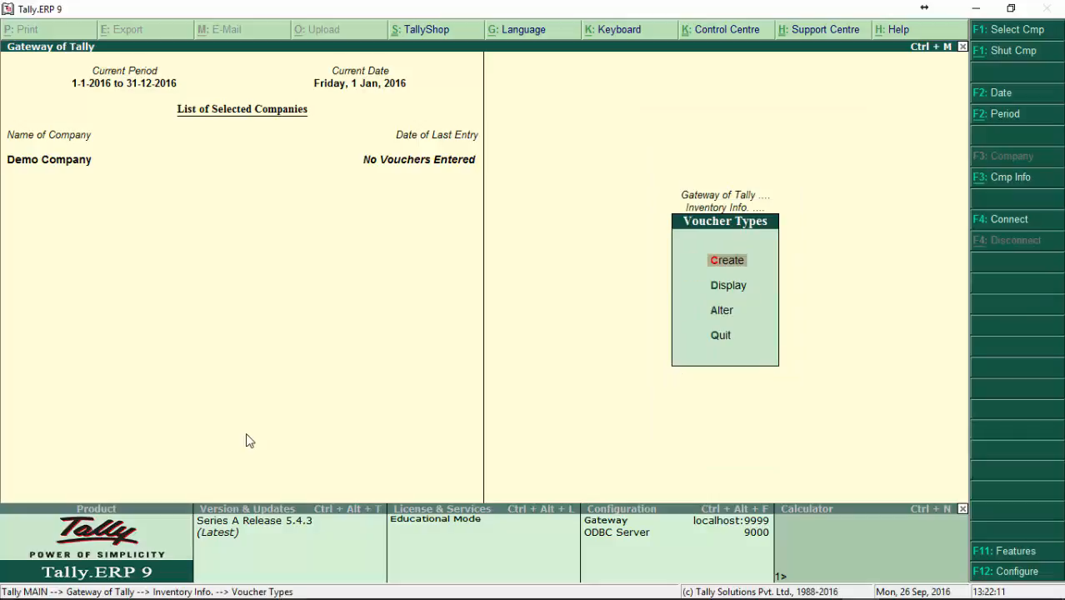
{"action": "key", "text": "Return"}
{"action": "key", "text": "Return"}
{"action": "key", "text": "Escape"}
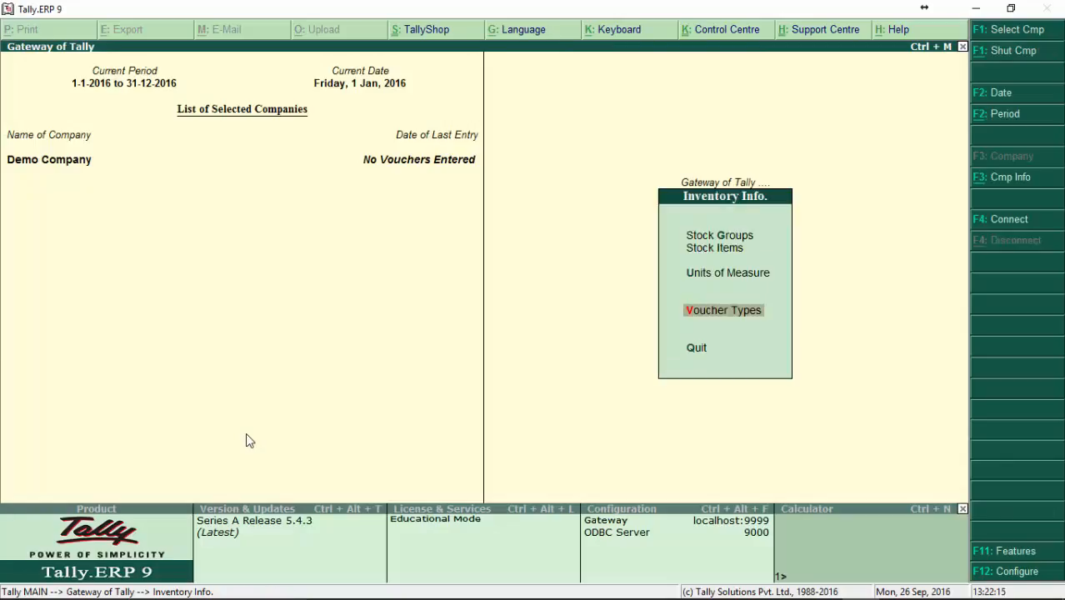
{"action": "key", "text": "Escape"}
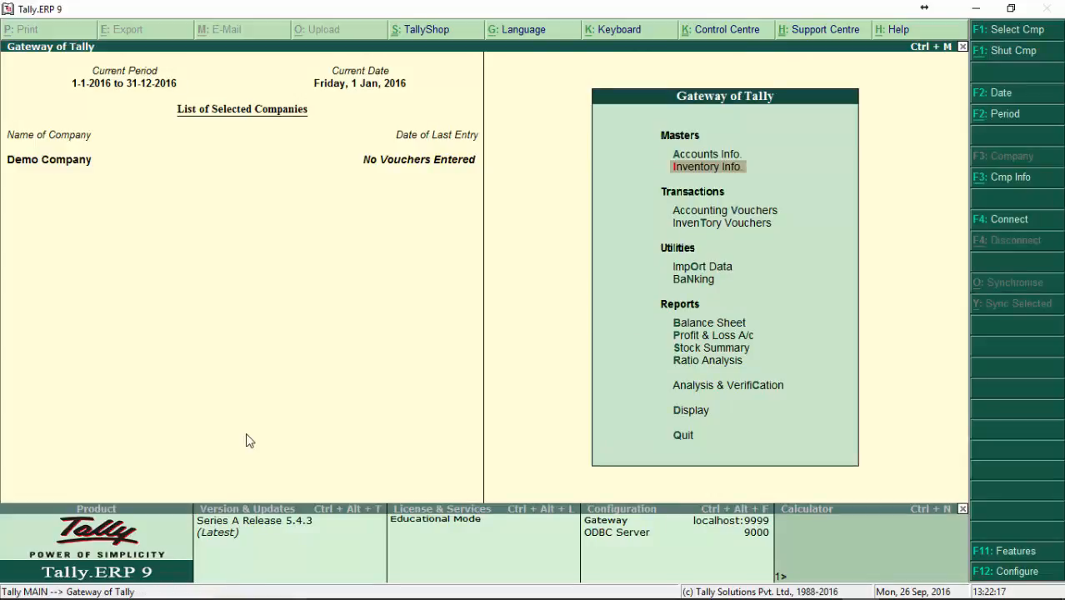
{"action": "key", "text": "Up"}
{"action": "key", "text": "Down"}
{"action": "key", "text": "Up"}
{"action": "key", "text": "Down"}
{"action": "key", "text": "Up"}
{"action": "key", "text": "Down"}
{"action": "key", "text": "Up"}
{"action": "key", "text": "Down"}
{"action": "key", "text": "Up"}
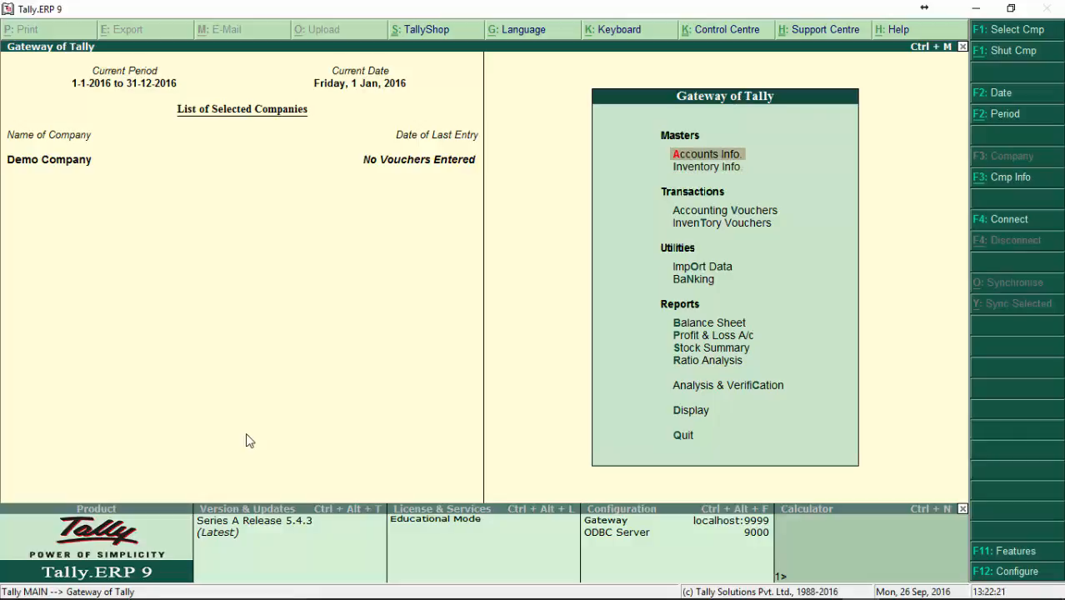
{"action": "key", "text": "Down"}
{"action": "key", "text": "Up"}
{"action": "key", "text": "Down"}
{"action": "key", "text": "Down"}
{"action": "key", "text": "Up"}
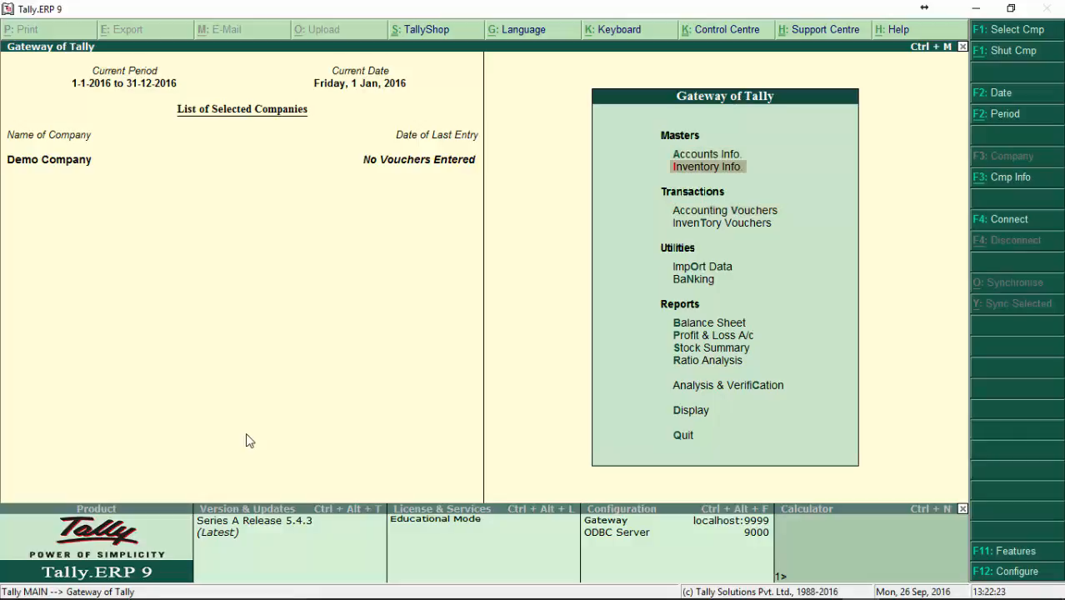
{"action": "key", "text": "Up"}
{"action": "key", "text": "Down"}
{"action": "key", "text": "Up"}
{"action": "key", "text": "Down"}
{"action": "key", "text": "Up"}
{"action": "key", "text": "Down"}
{"action": "key", "text": "Up"}
{"action": "key", "text": "Down"}
{"action": "key", "text": "Up"}
{"action": "key", "text": "Down"}
{"action": "key", "text": "Up"}
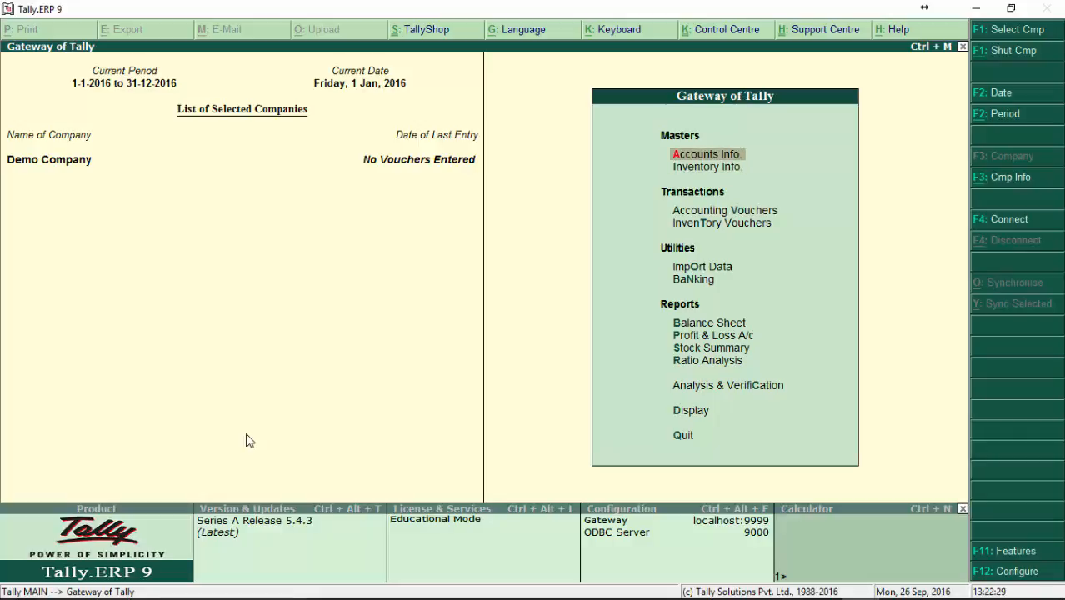